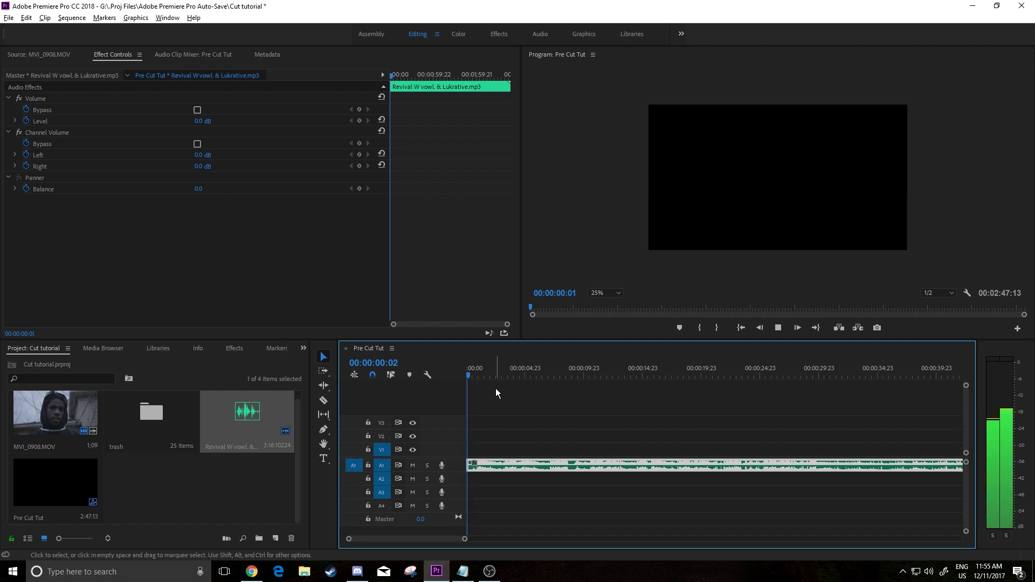
# Stop playback and place only the video of MVI_0908.MOV at the start of track V1
pyautogui.press('space')
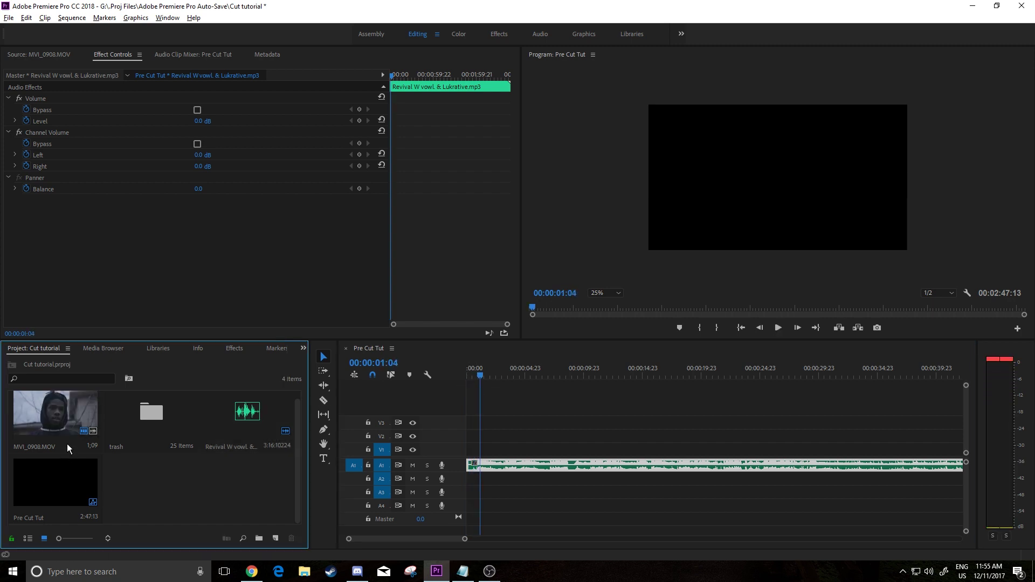
pyautogui.doubleClick(53, 415)
pyautogui.moveTo(277, 307); pyautogui.dragTo(247, 307)
pyautogui.moveTo(246, 293); pyautogui.dragTo(453, 456)
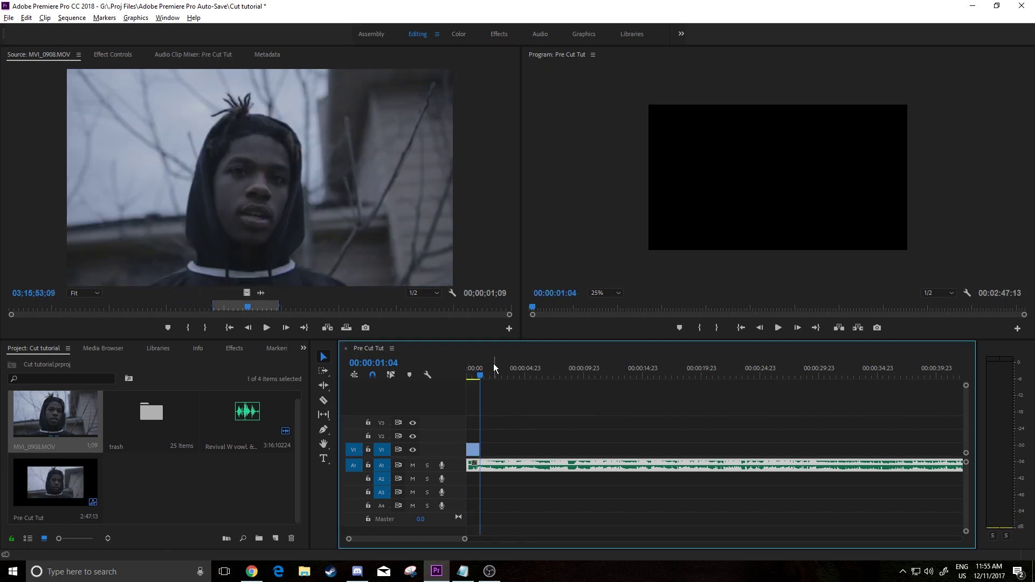
# Expand track V1 and set the MVI_0908.MOV clip to the sequence's frame size
pyautogui.press('Home')
pyautogui.doubleClick(465, 446)
pyautogui.press('=')
pyautogui.press('=')
pyautogui.press('=')
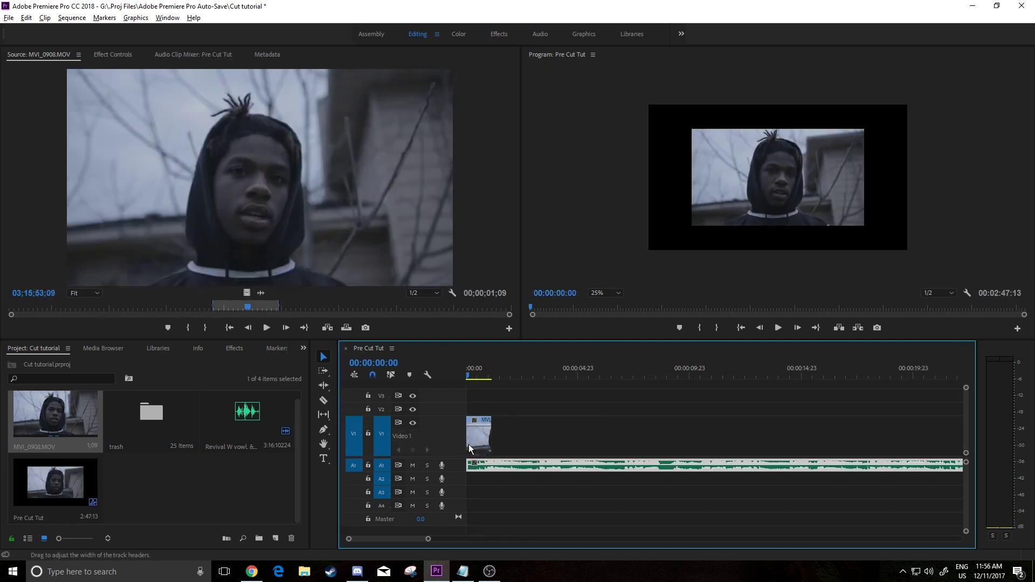
pyautogui.rightClick(477, 433)
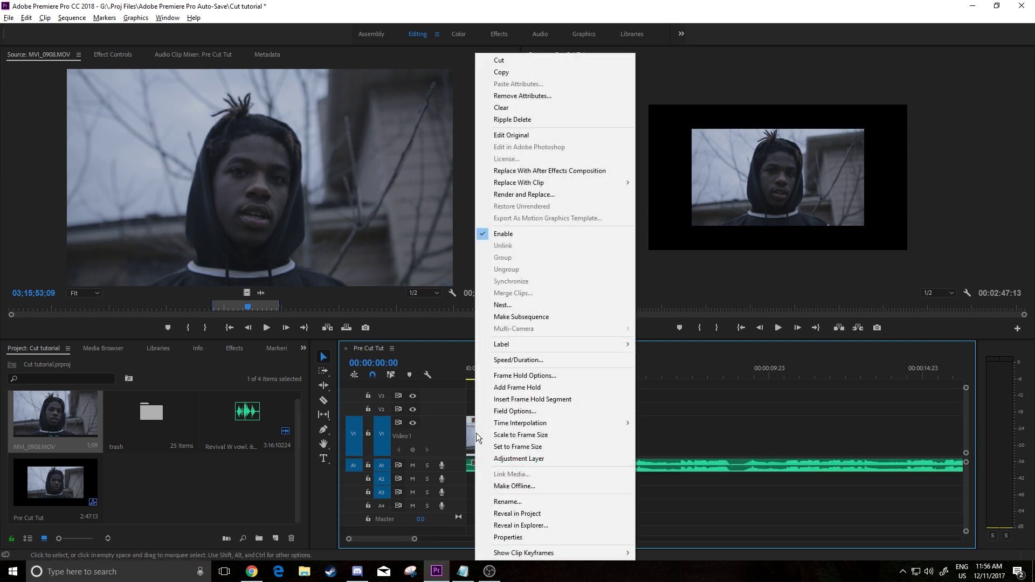
pyautogui.click(558, 448)
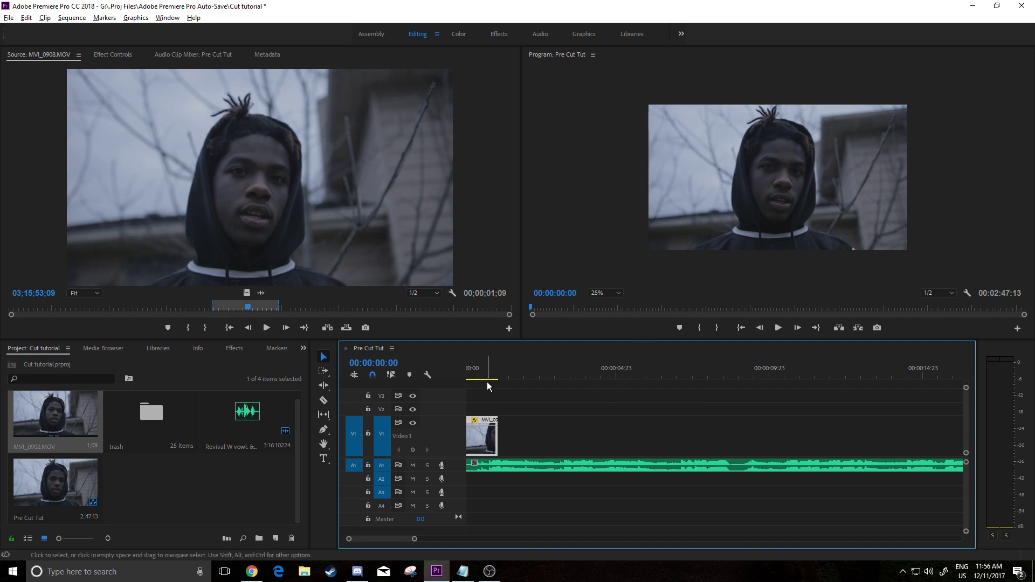
# Duplicate the MVI_0908.MOV clip from V1 onto V2, directly above the original
pyautogui.click(472, 368)
pyautogui.click(467, 377)
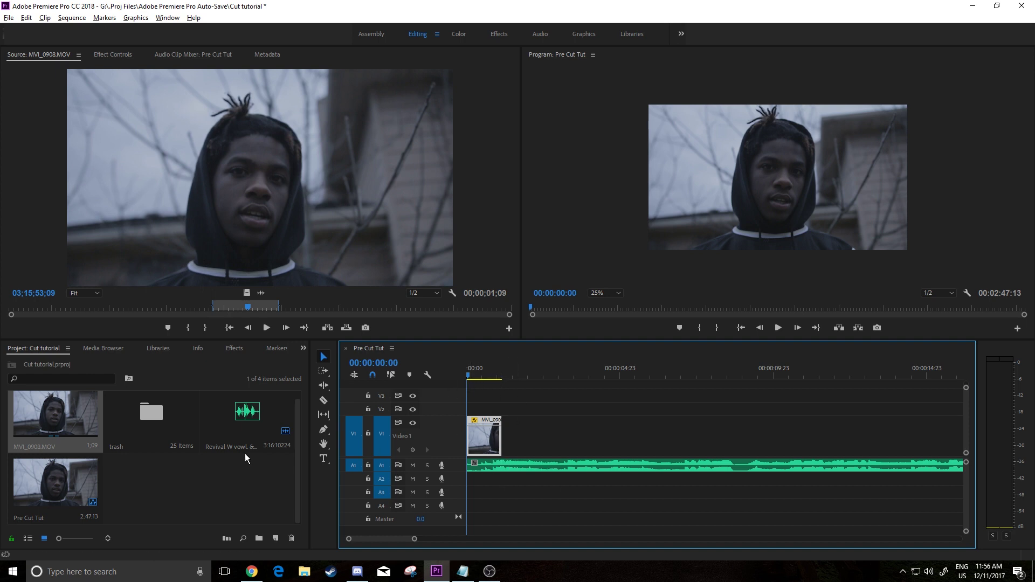
pyautogui.click(470, 376)
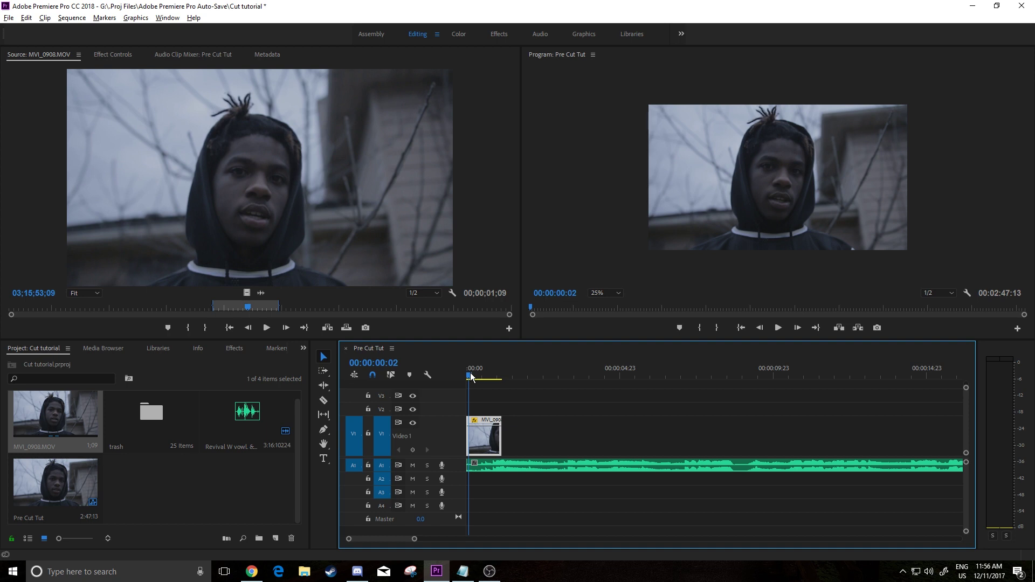
pyautogui.click(499, 371)
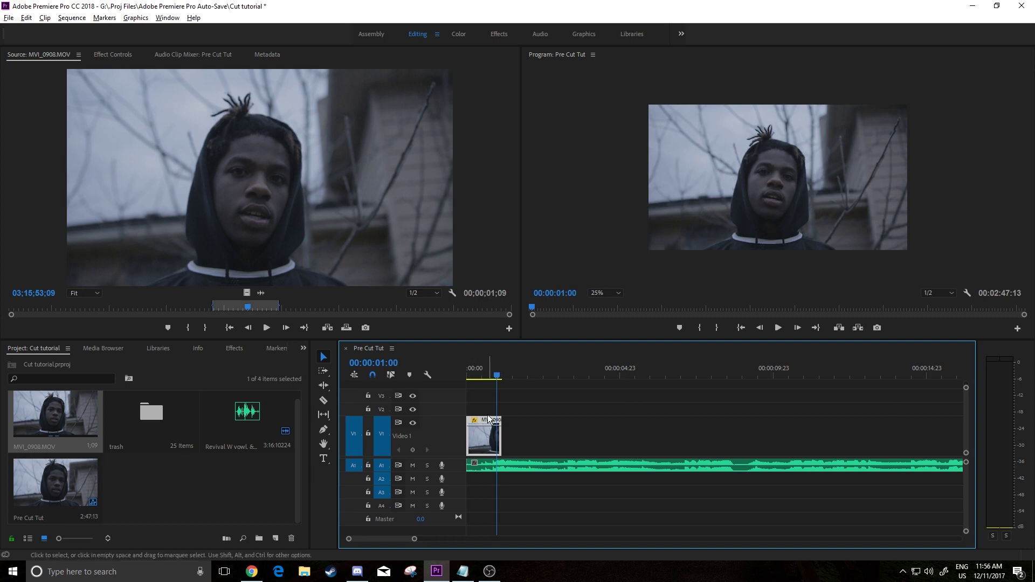
pyautogui.moveTo(453, 418); pyautogui.dragTo(478, 445)
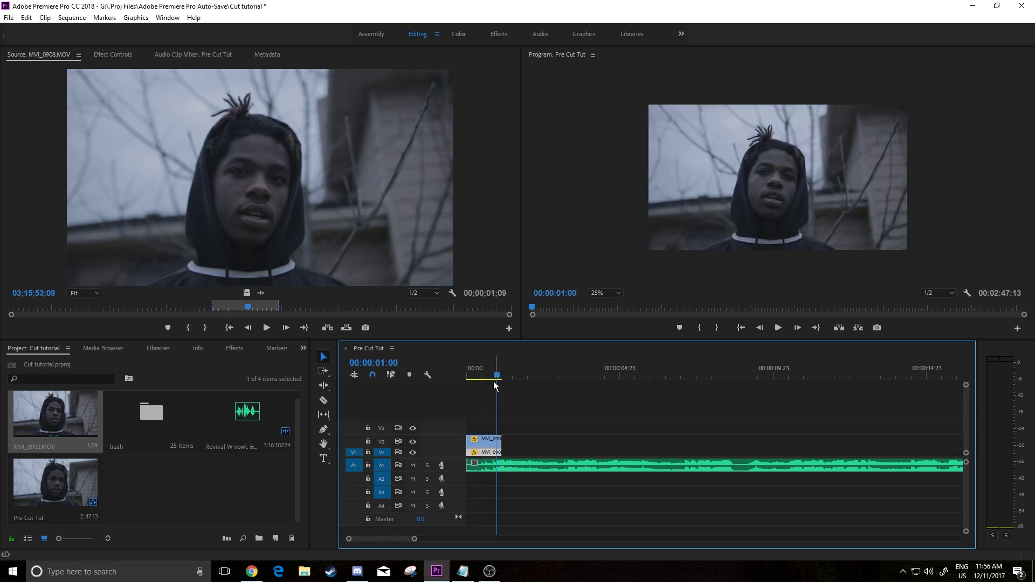
# Draw a triangular opacity mask with the Pen tool around the upper-right half of the V2 clip, split along the diagonal
pyautogui.click(480, 439)
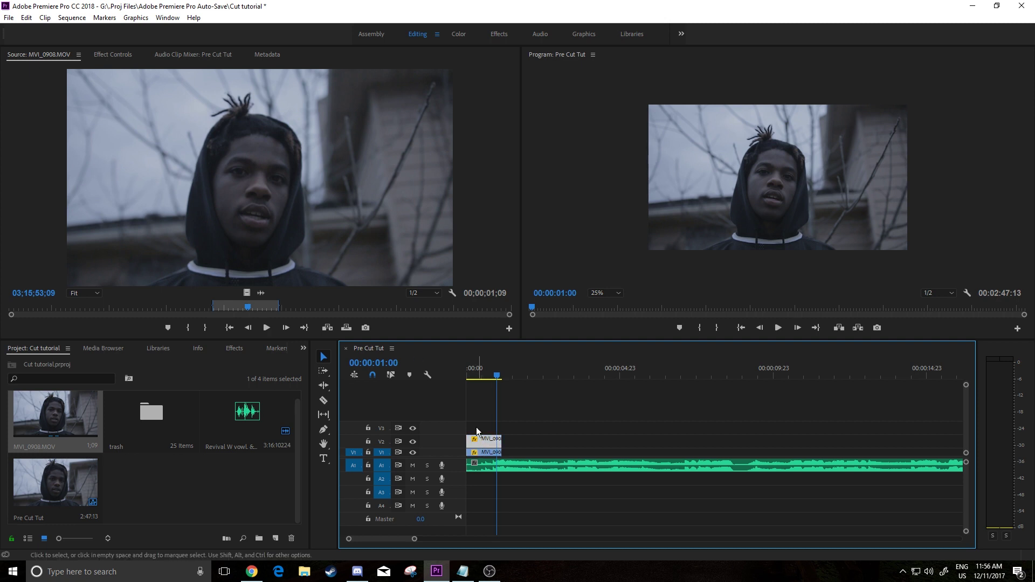
pyautogui.click(127, 55)
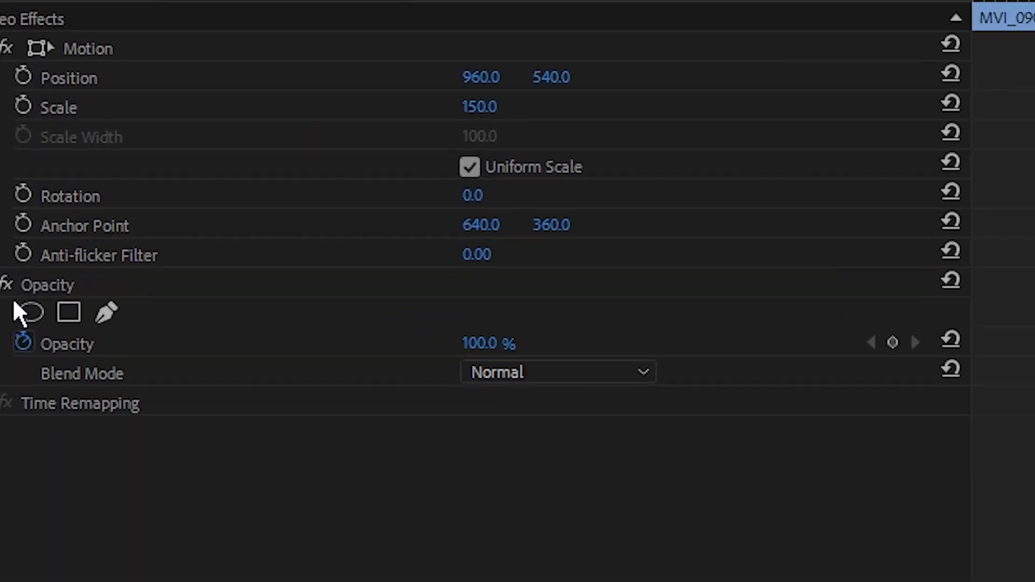
pyautogui.click(107, 312)
pyautogui.click(584, 131)
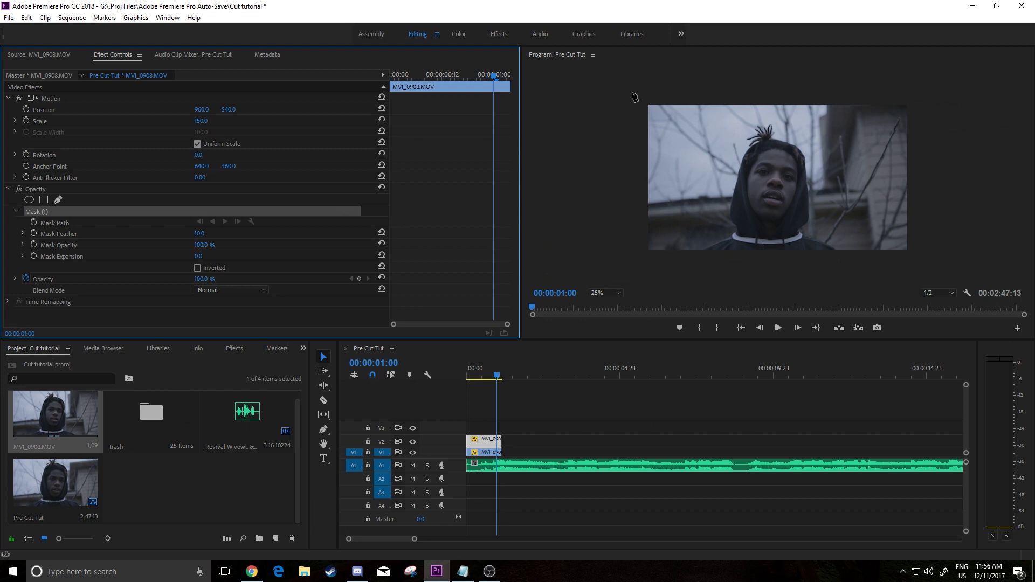
pyautogui.click(632, 93)
pyautogui.click(918, 258)
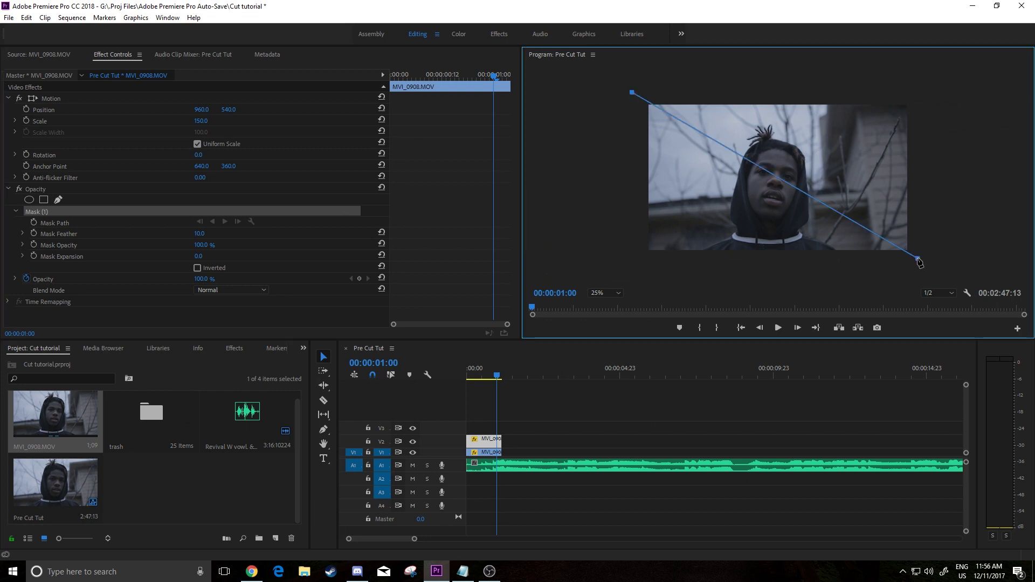
pyautogui.click(957, 86)
pyautogui.click(632, 93)
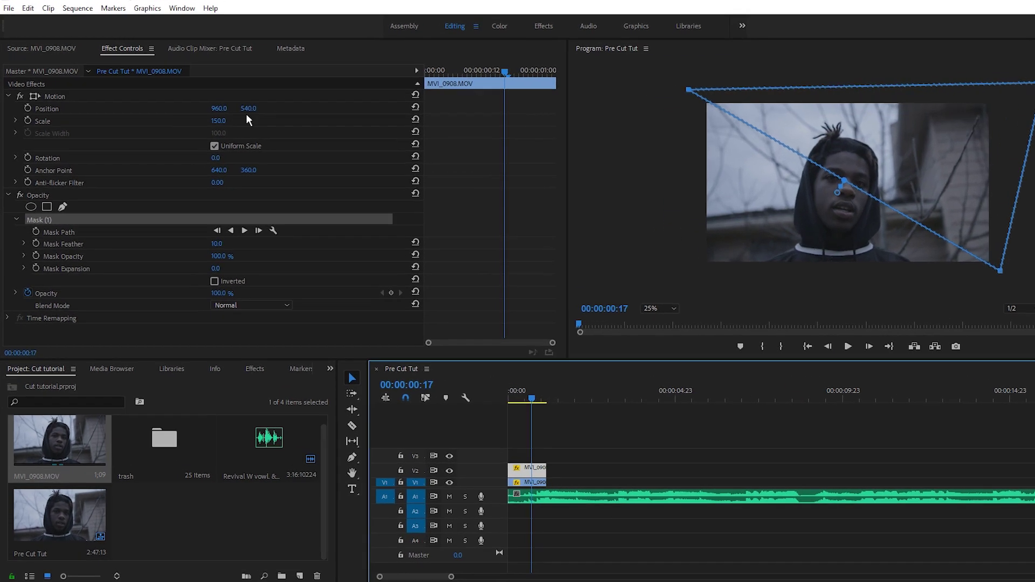
# Set the masked V2 clip's scale to 175 and deselect it
pyautogui.click(247, 120)
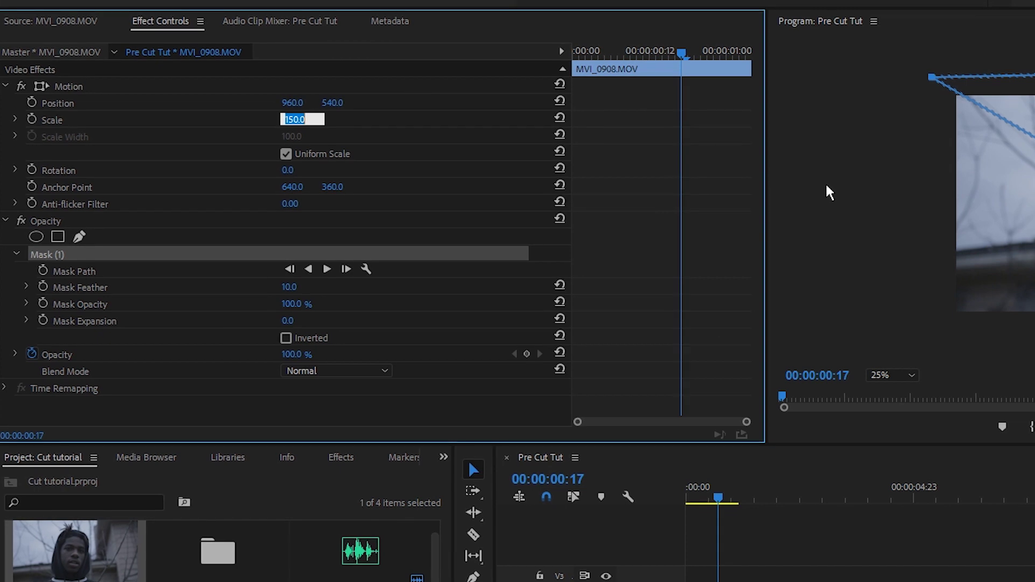
pyautogui.write('175')
pyautogui.press('Return')
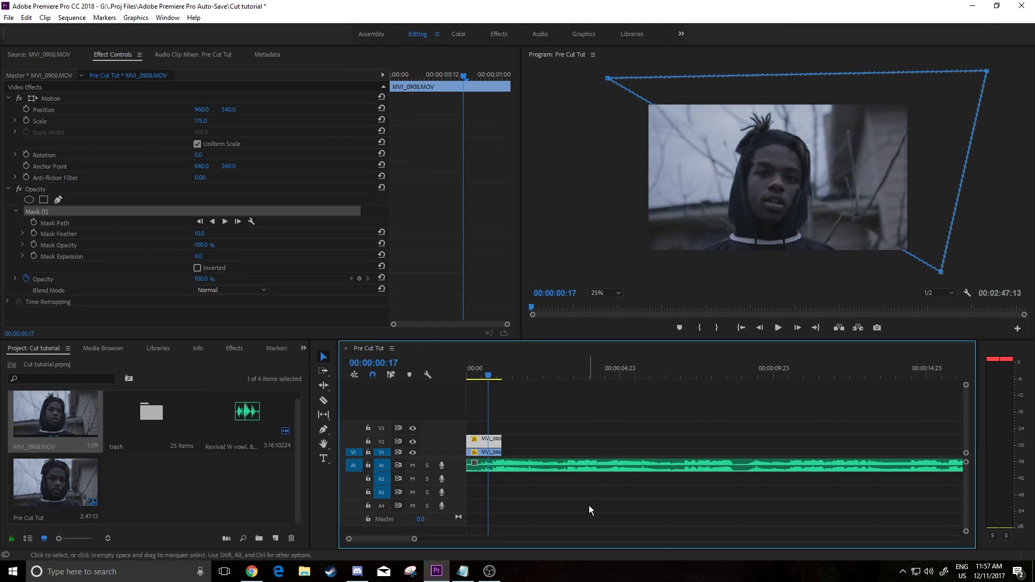
pyautogui.click(589, 504)
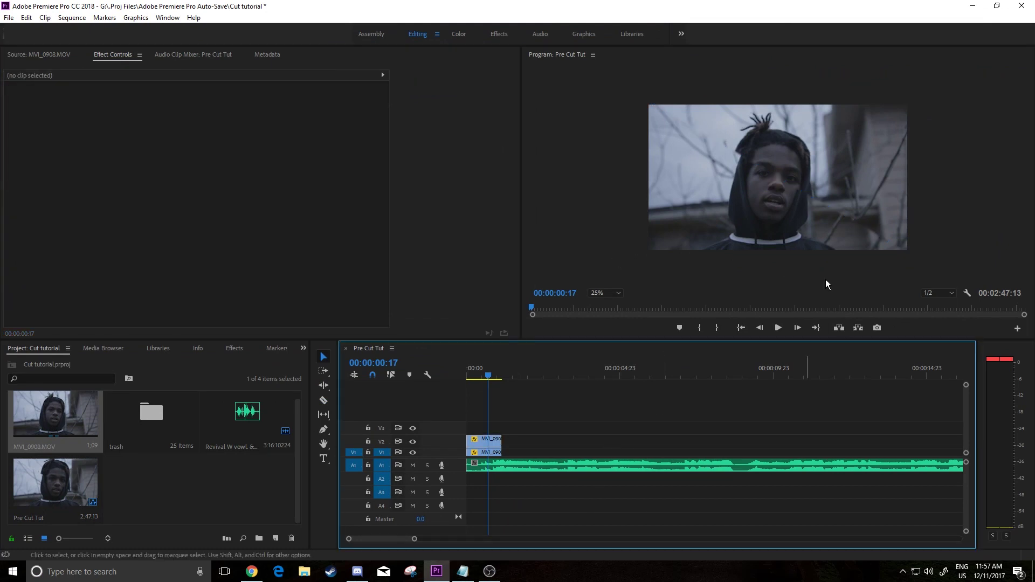
pyautogui.click(482, 450)
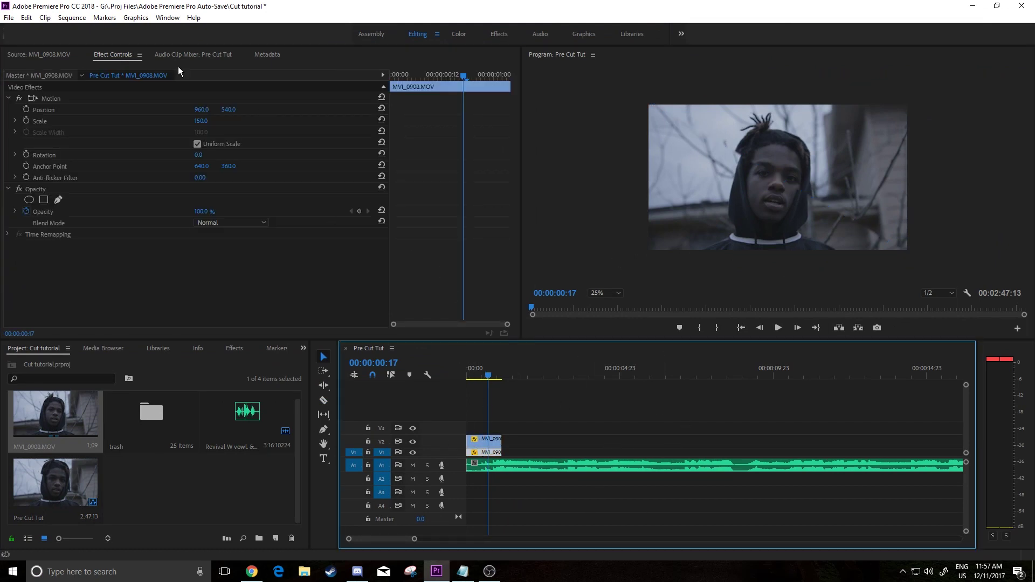
pyautogui.click(201, 120)
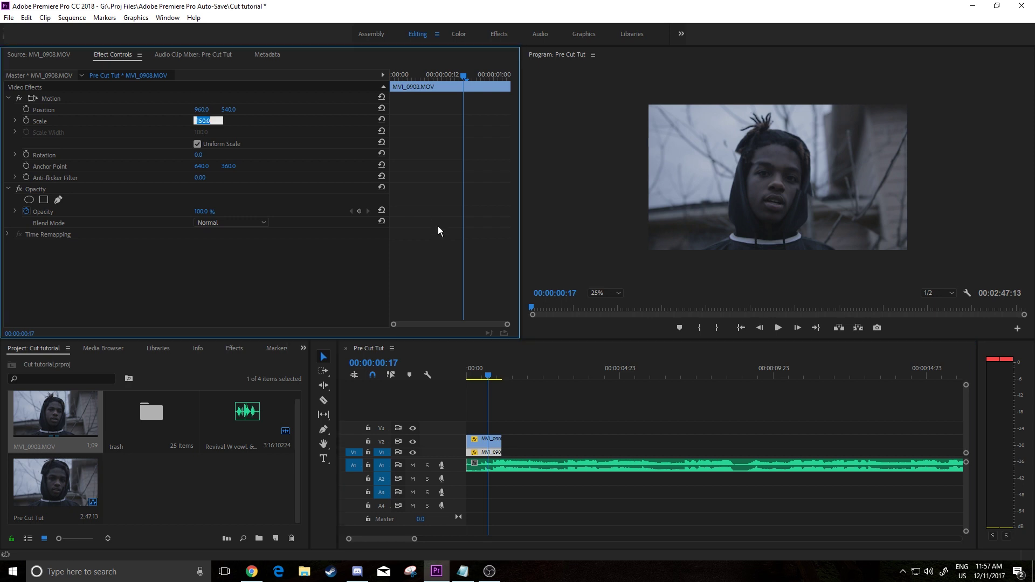
pyautogui.press('Return')
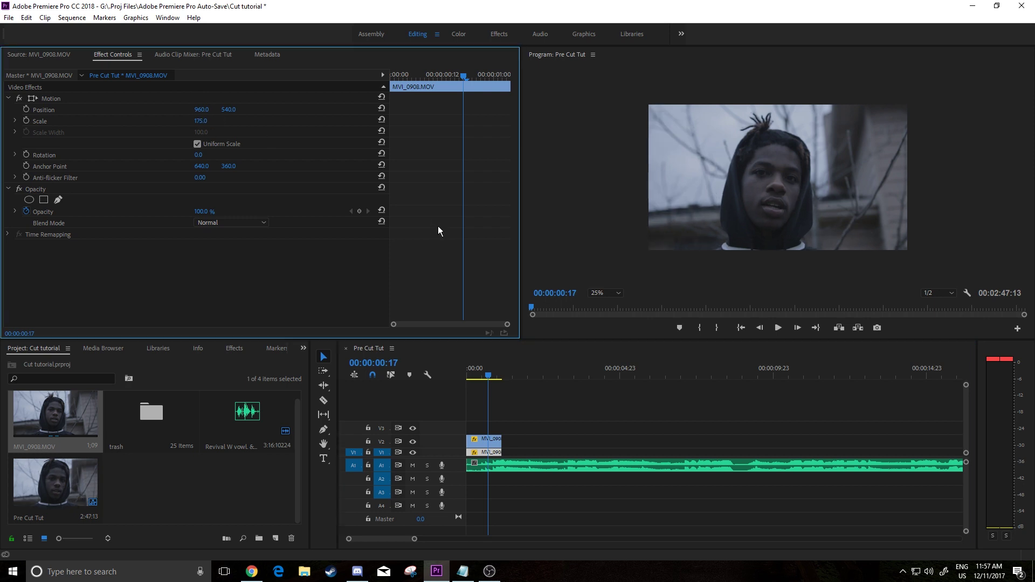
pyautogui.hotkey('ctrl', 'z')
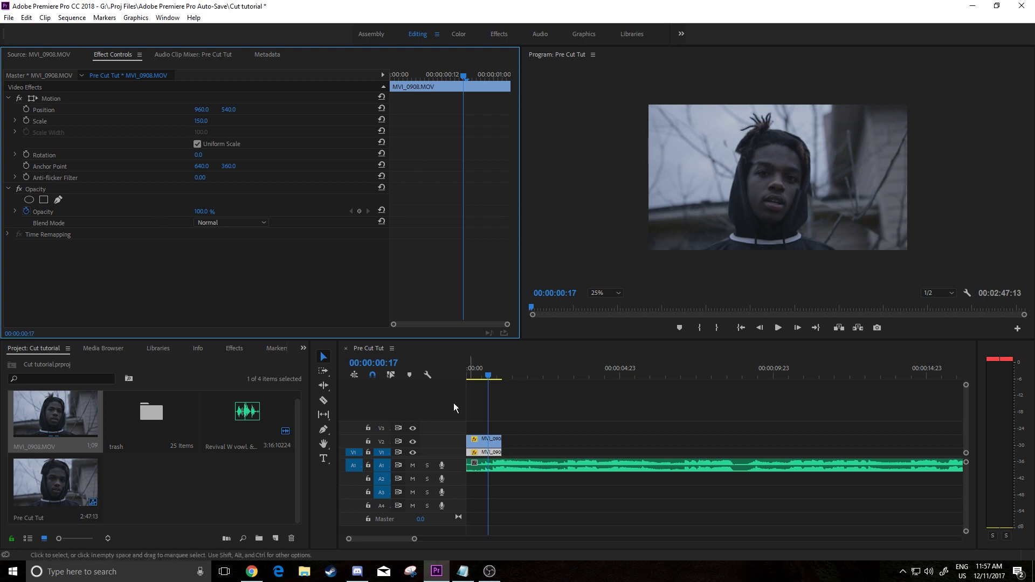
# Draw a triangular opacity mask with the Pen tool around the lower-left half of the V1 clip
pyautogui.click(59, 200)
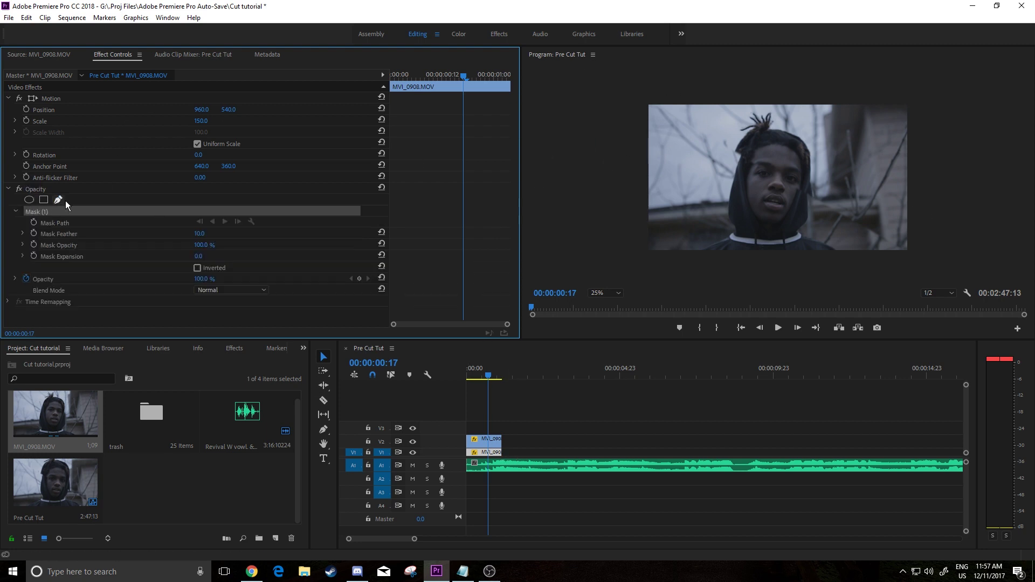
pyautogui.click(637, 92)
pyautogui.click(929, 255)
pyautogui.click(641, 261)
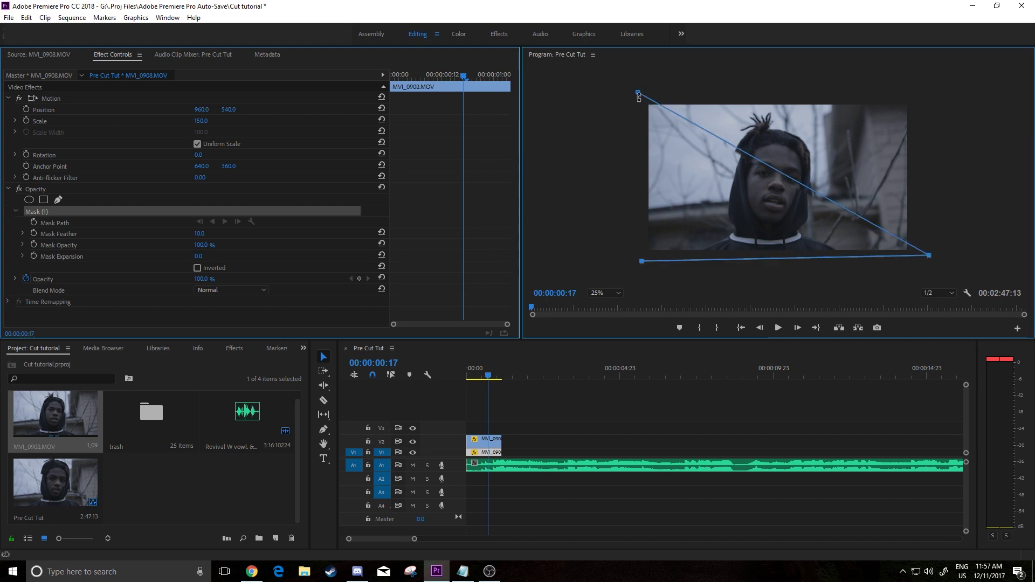
pyautogui.click(638, 93)
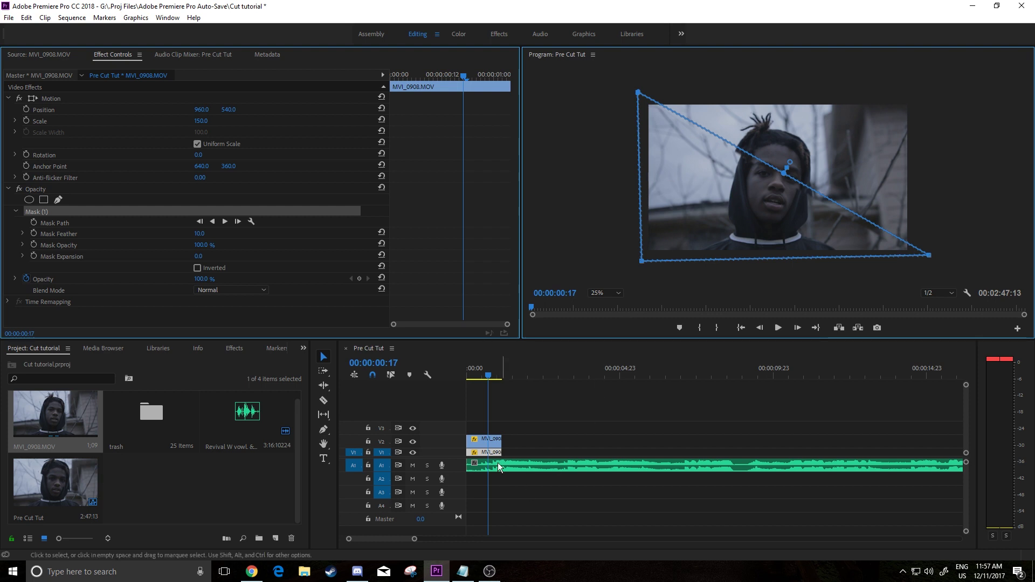
# Set the masked V1 clip's scale to 175
pyautogui.click(199, 120)
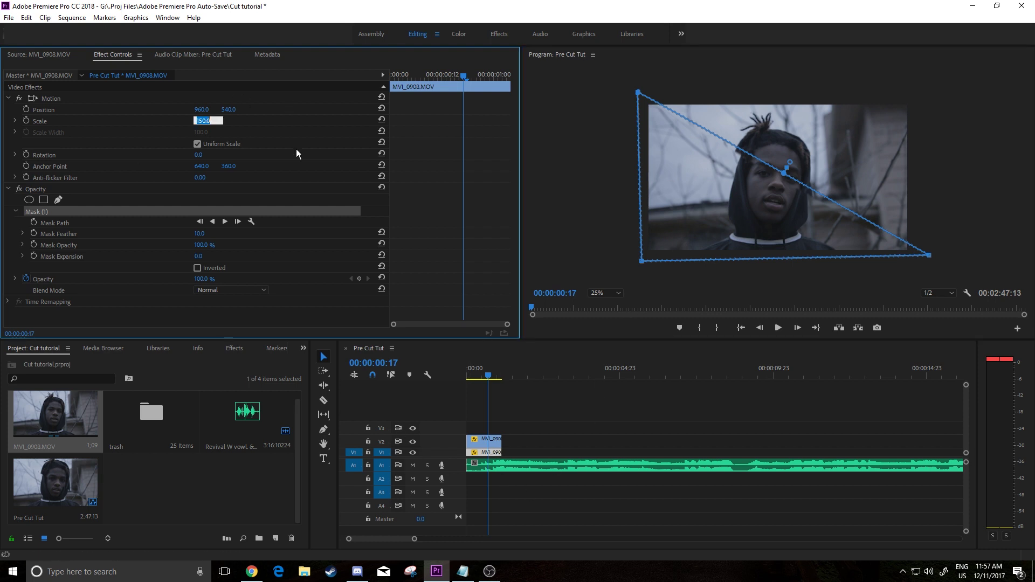
pyautogui.write('175')
pyautogui.press('Return')
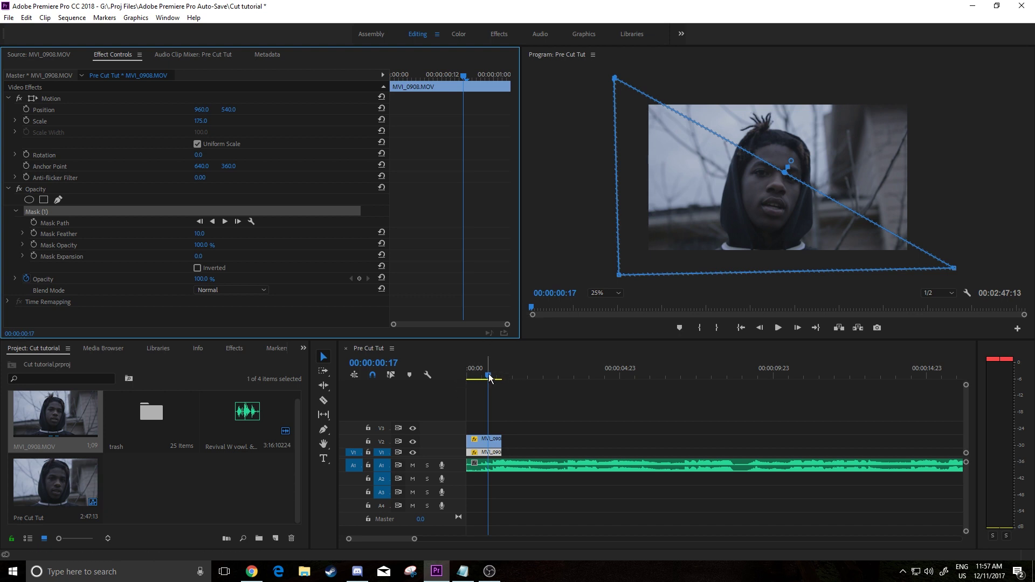
# Enable position animation on the V2 clip, with its only keyframe at 00:00:00:05 and the one at 00:00:00:17 deleted
pyautogui.click(484, 441)
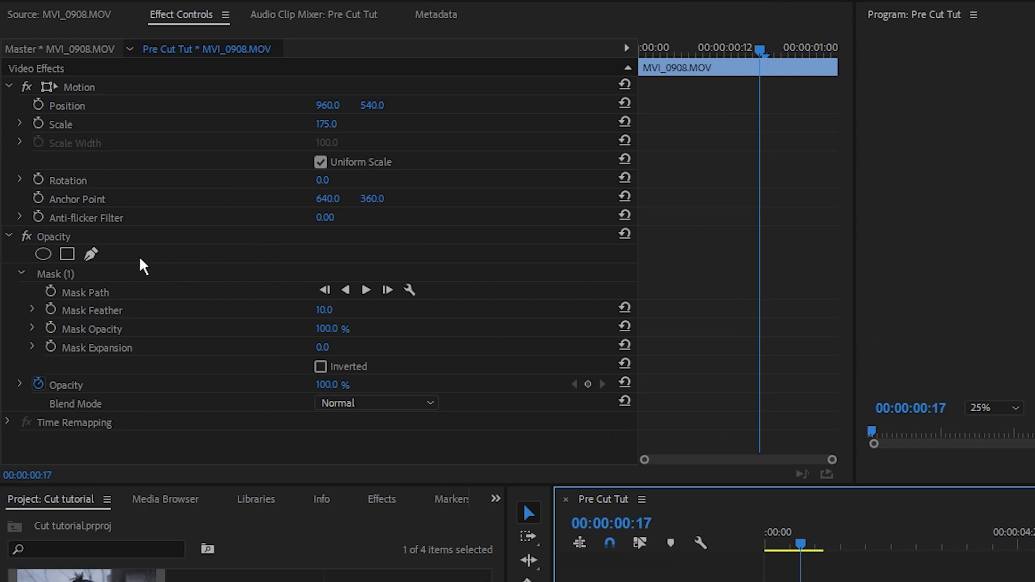
pyautogui.click(38, 105)
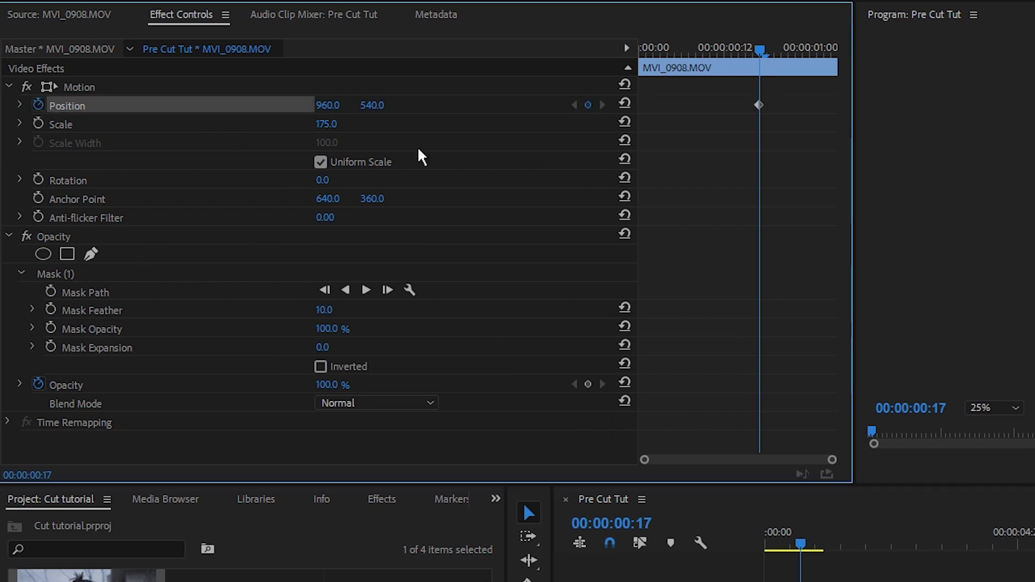
pyautogui.moveTo(760, 52); pyautogui.dragTo(462, 106)
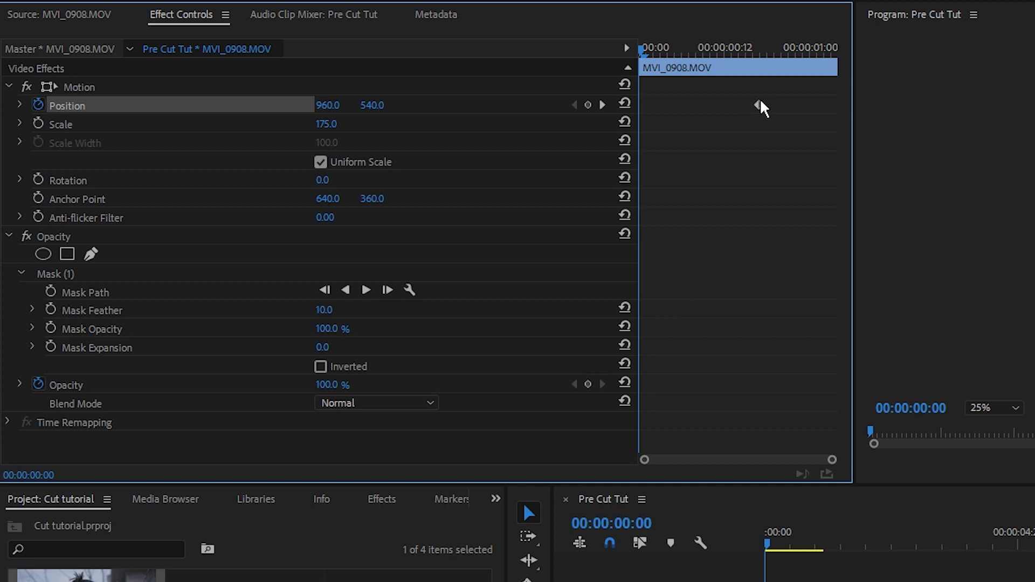
pyautogui.press('Delete')
pyautogui.hotkey('shift', 'Right')
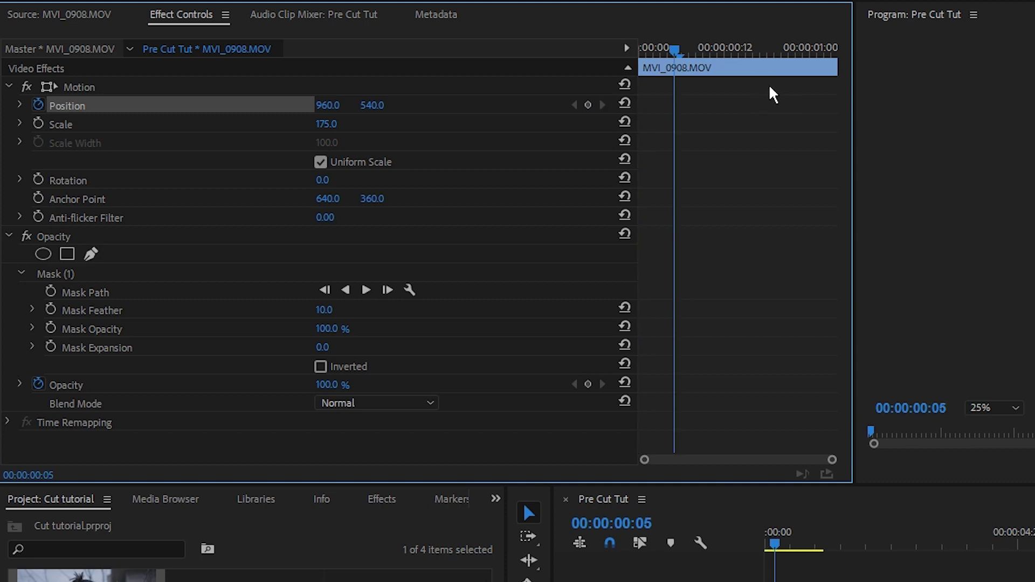
pyautogui.moveTo(679, 49); pyautogui.dragTo(497, 57)
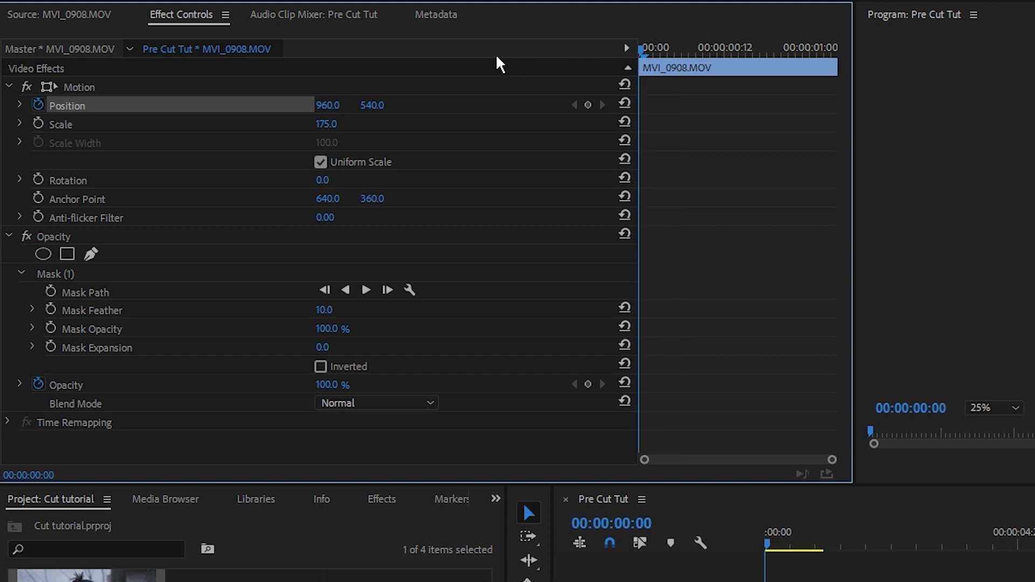
pyautogui.hotkey('shift', 'Right')
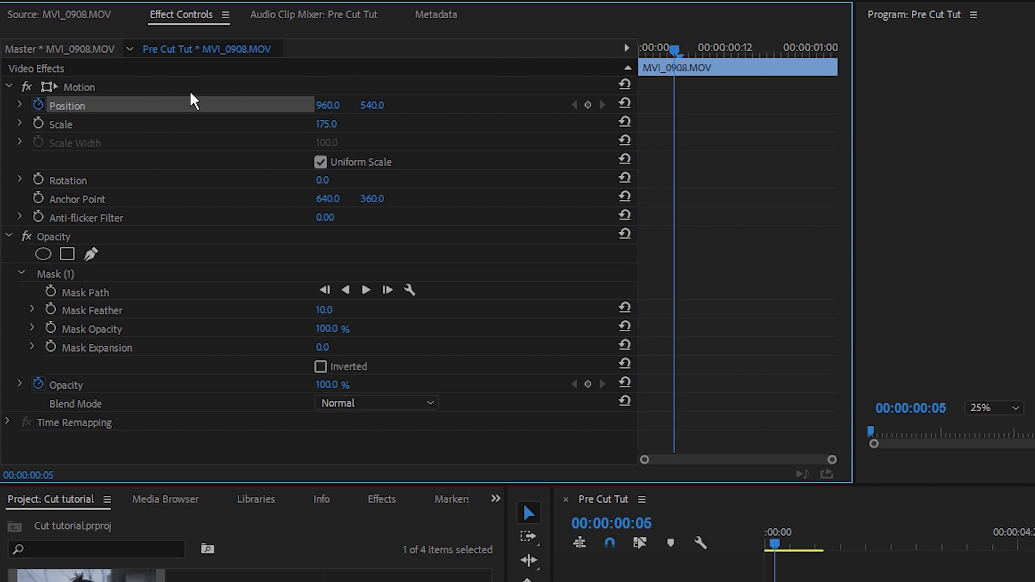
pyautogui.click(587, 104)
# Enable position animation on the V1 clip with a keyframe at 00:00:00:05
pyautogui.press('Home')
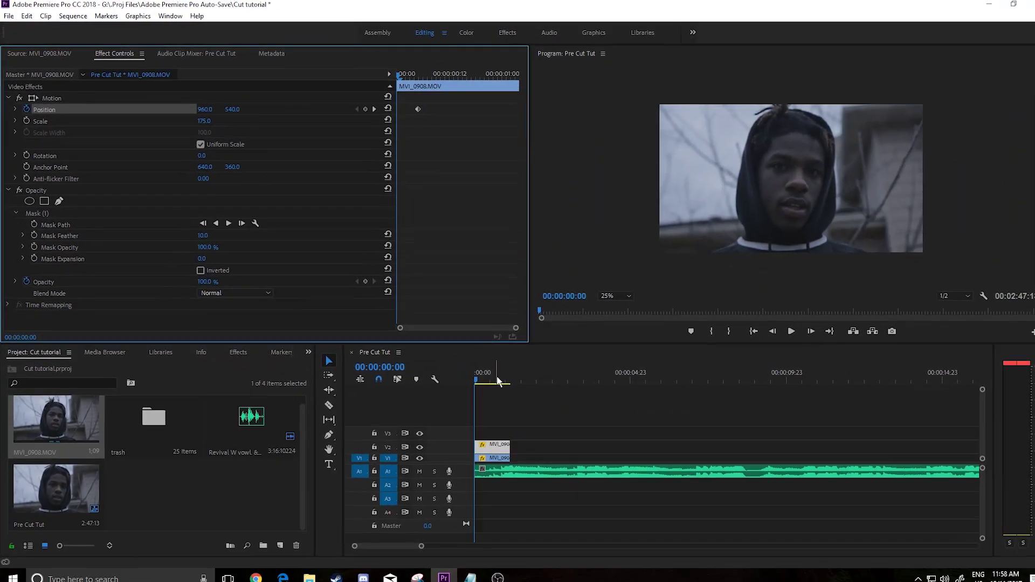
pyautogui.click(478, 445)
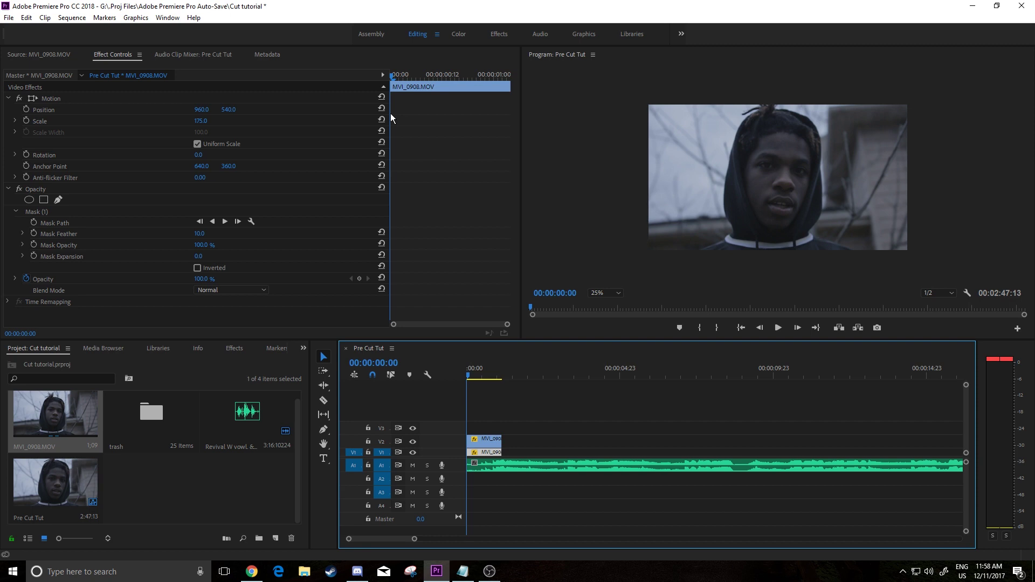
pyautogui.hotkey('shift', 'Right')
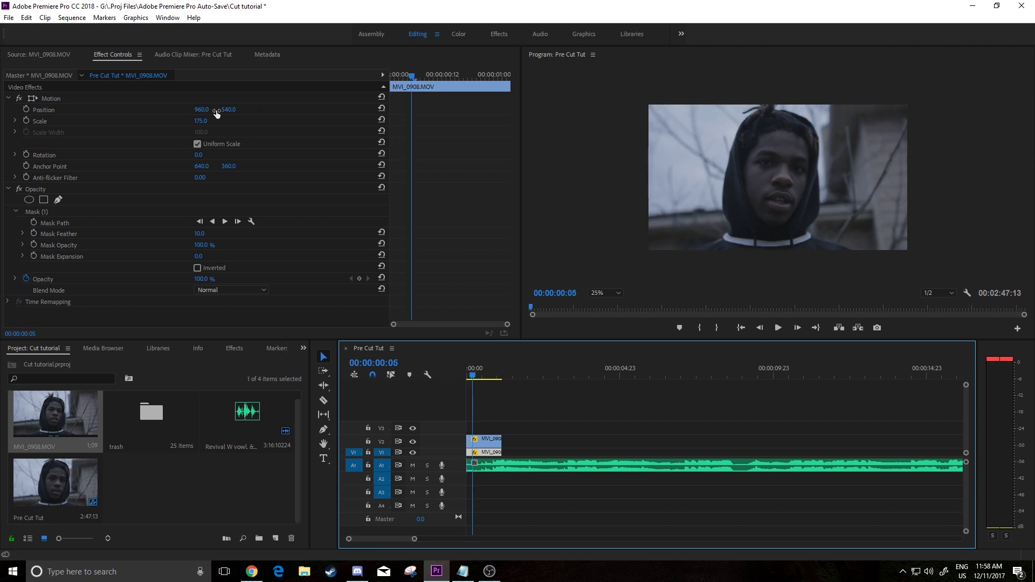
pyautogui.click(26, 109)
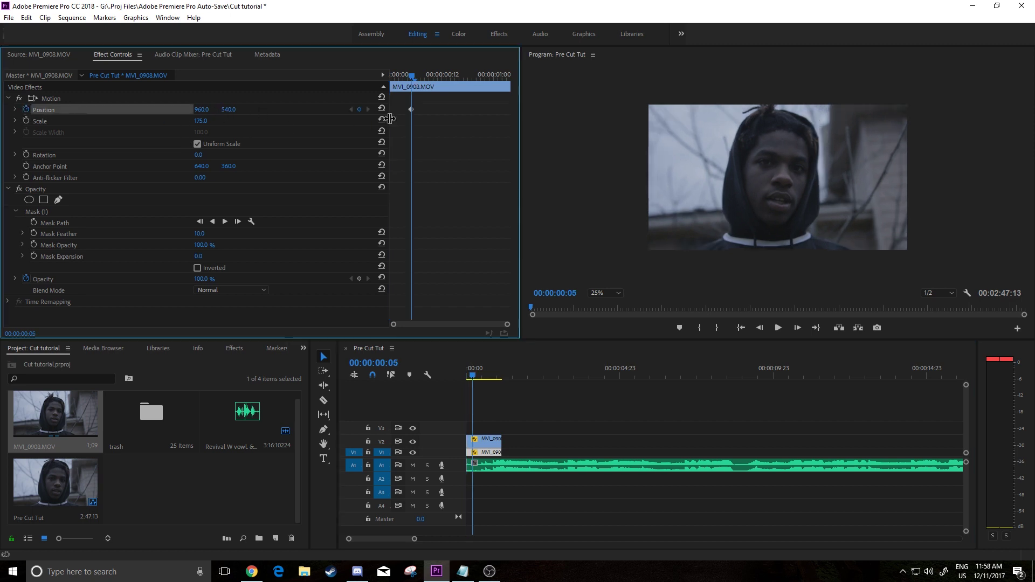
# At 00:00:00:00, set the horizontal position to 914 for the V1 clip and to 971 for the V2 clip
pyautogui.moveTo(409, 72); pyautogui.dragTo(392, 74)
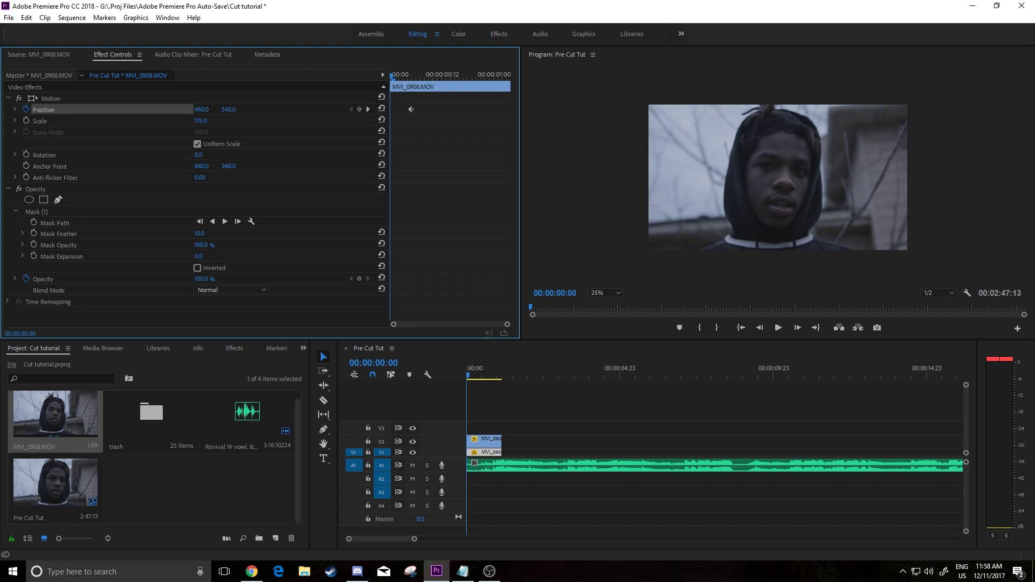
pyautogui.moveTo(201, 110); pyautogui.dragTo(180, 109)
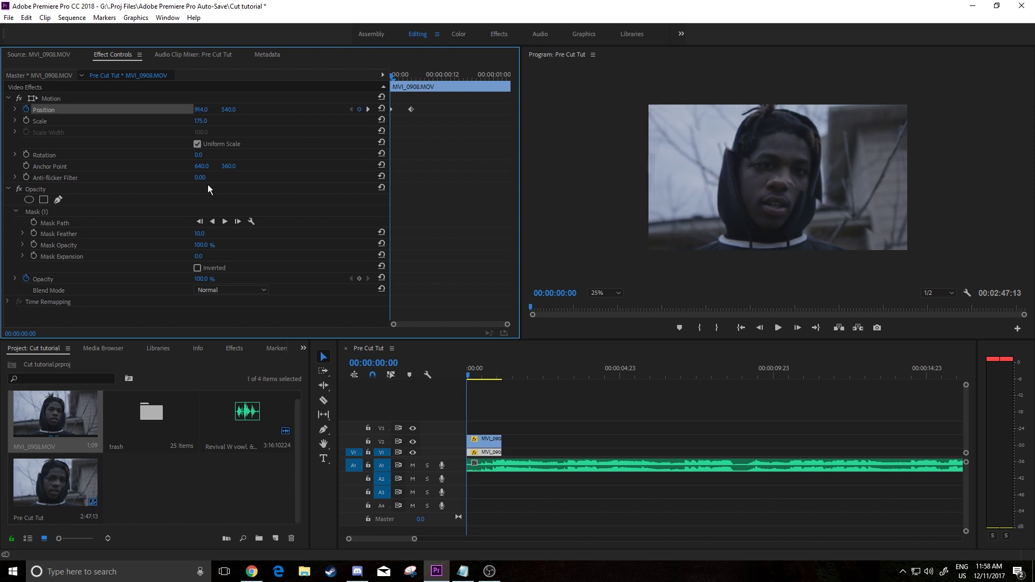
pyautogui.click(478, 442)
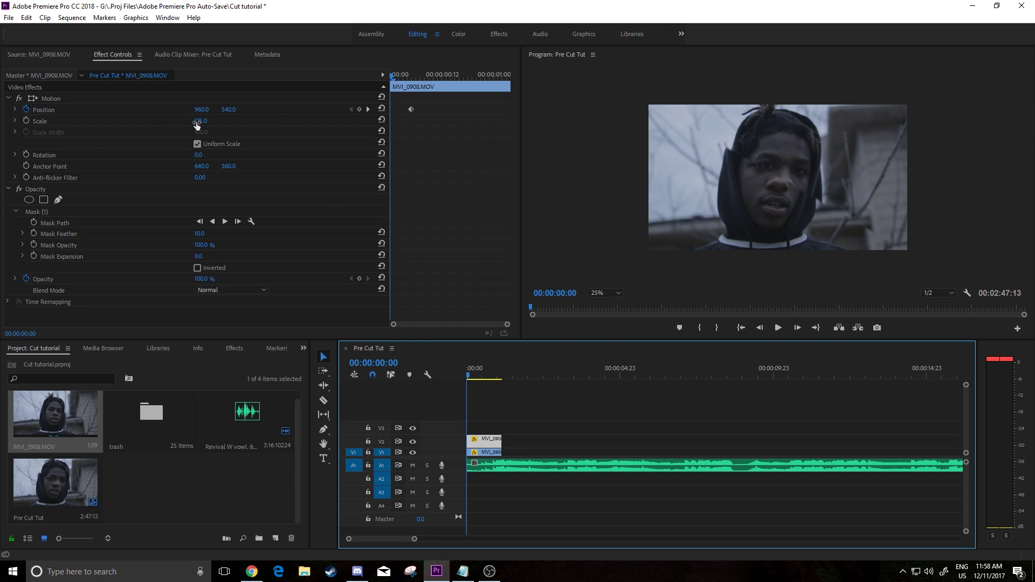
pyautogui.moveTo(195, 110)
pyautogui.mouseDown()
pyautogui.moveTo(219, 110)
pyautogui.moveTo(201, 110)
pyautogui.mouseUp()
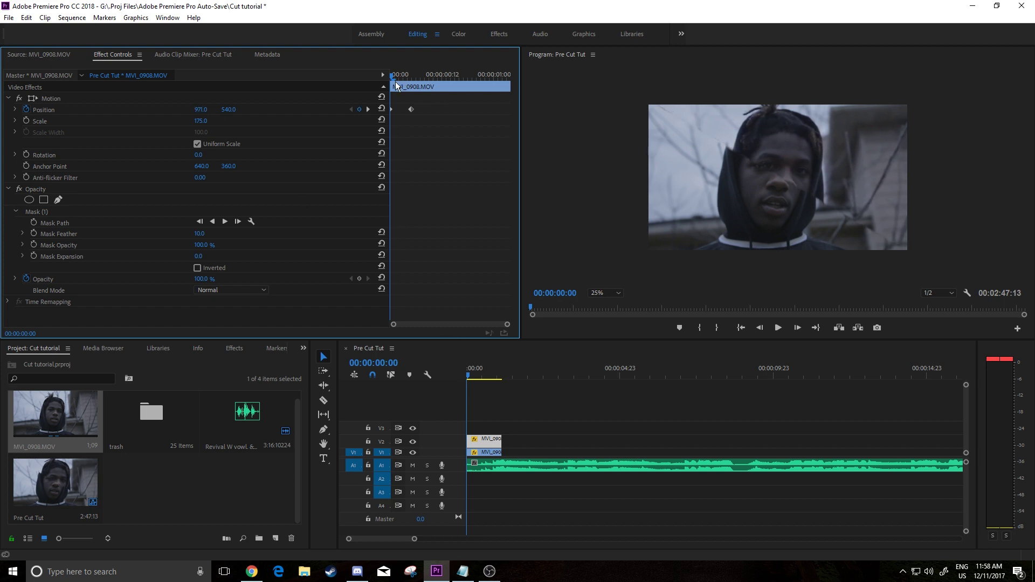
pyautogui.click(394, 74)
pyautogui.press('Left')
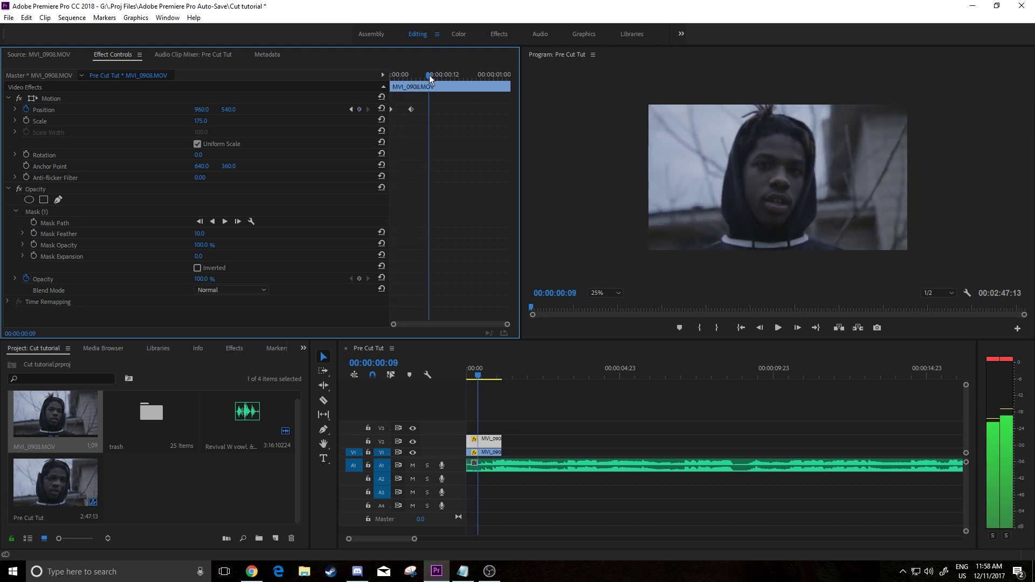
pyautogui.press('Right')
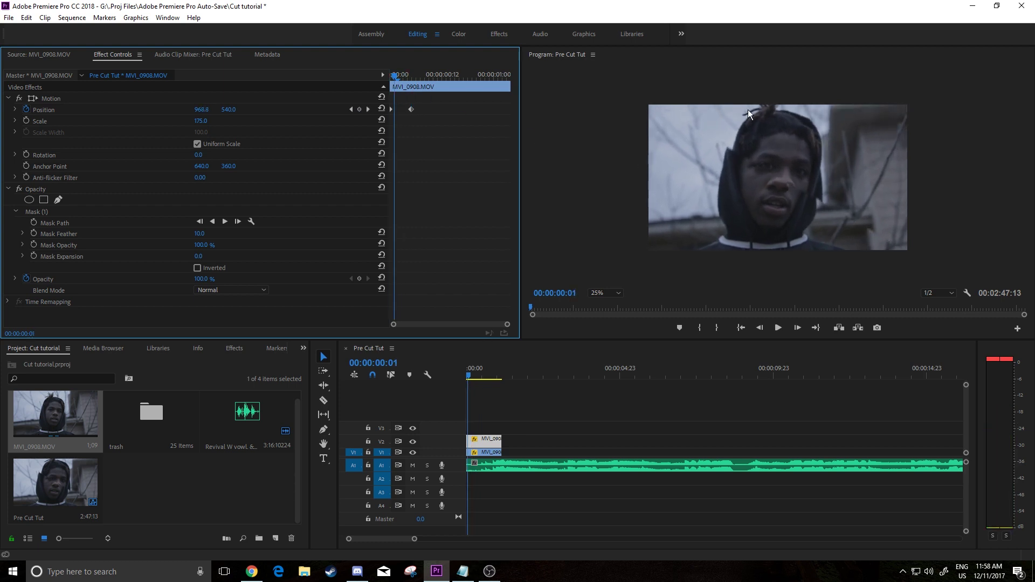
pyautogui.moveTo(474, 375)
pyautogui.mouseDown()
pyautogui.moveTo(483, 377)
pyautogui.moveTo(462, 381)
pyautogui.mouseUp()
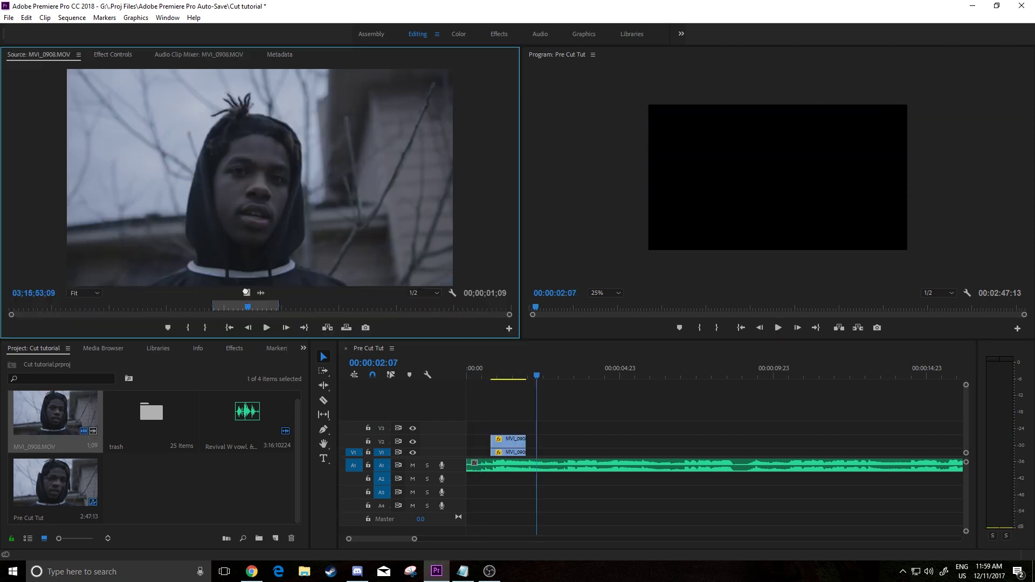
# Place another copy of MVI_0908.MOV on V2 directly after the existing clips and set it to frame size
pyautogui.moveTo(492, 440); pyautogui.dragTo(528, 442)
pyautogui.click(537, 370)
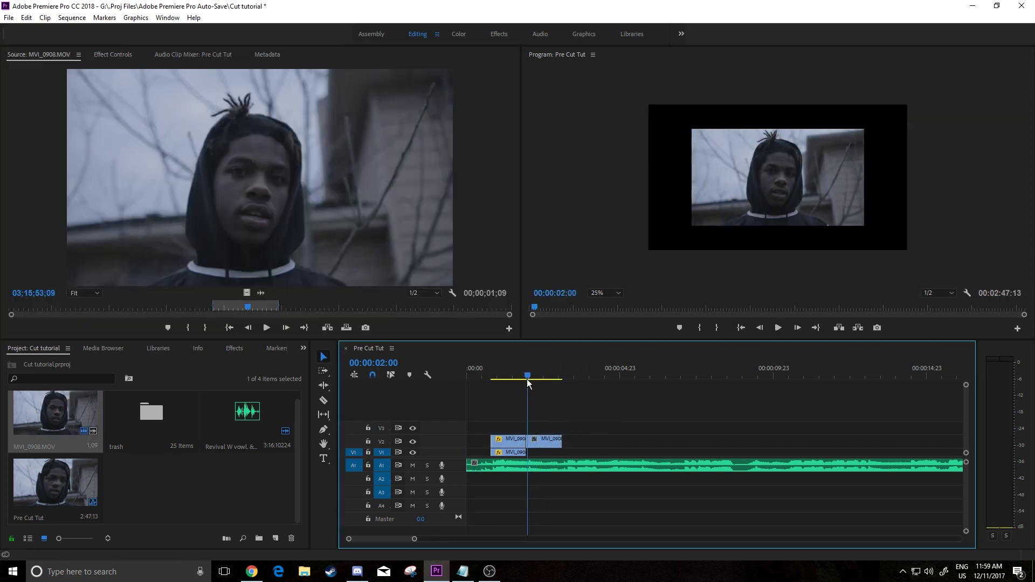
pyautogui.rightClick(548, 432)
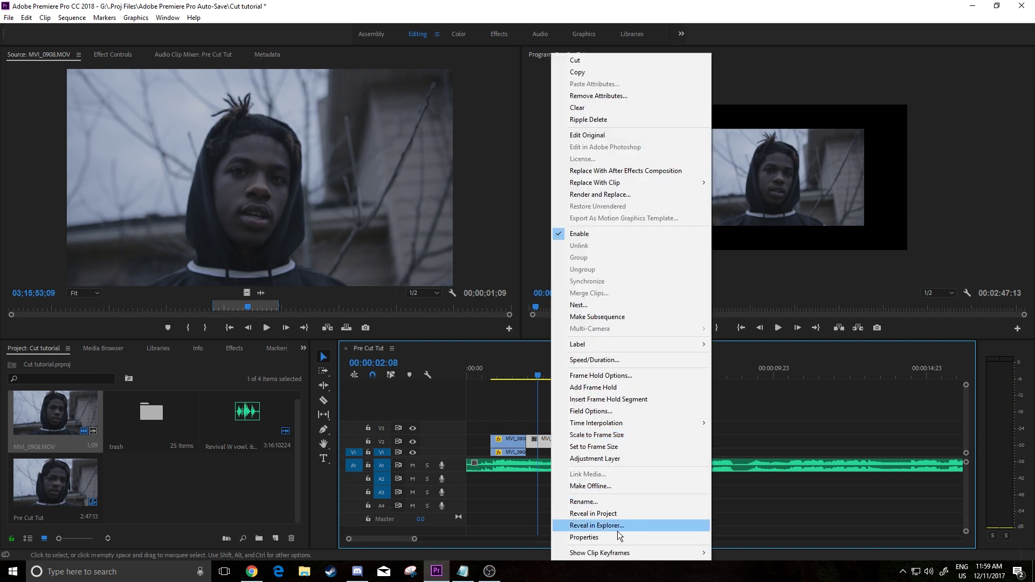
pyautogui.click(603, 446)
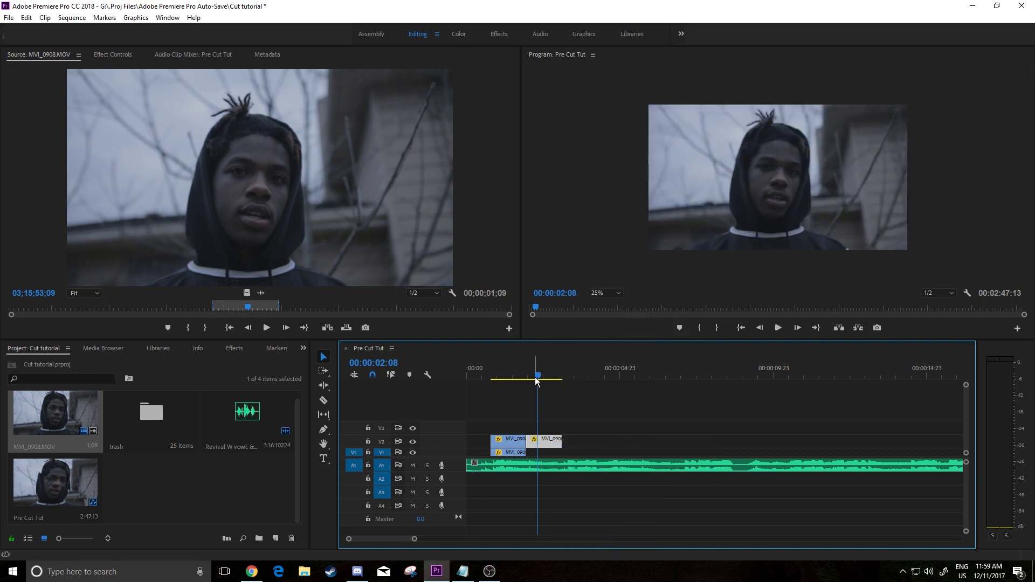
# Duplicate the newly placed V2 clip onto V1 directly beneath it
pyautogui.moveTo(547, 378)
pyautogui.mouseDown()
pyautogui.moveTo(493, 377)
pyautogui.moveTo(539, 380)
pyautogui.mouseUp()
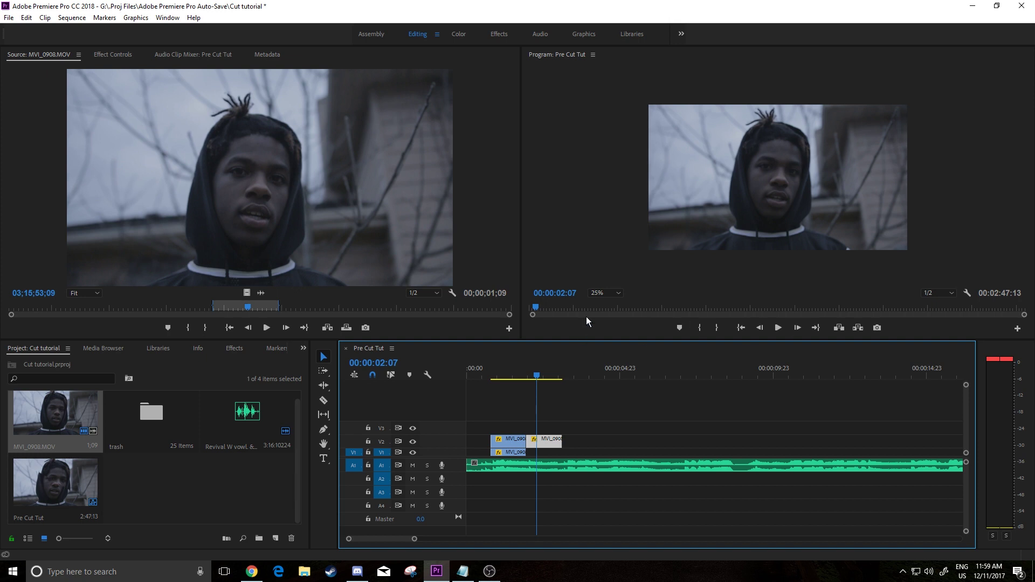
pyautogui.moveTo(550, 442); pyautogui.dragTo(548, 452)
# Find the Transform video effect under Distort and apply it to the second V2 clip
pyautogui.click(122, 55)
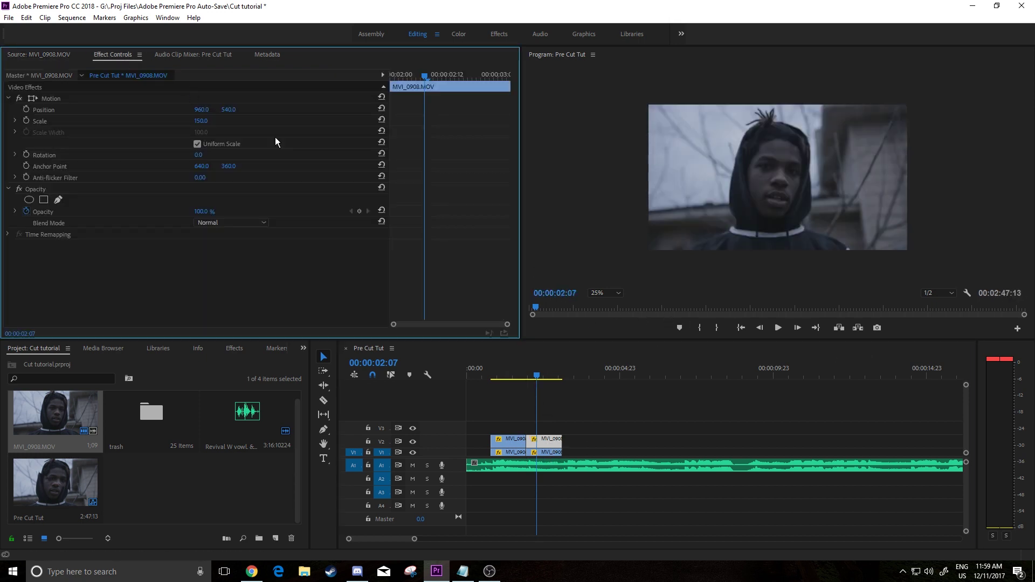
pyautogui.click(233, 349)
pyautogui.click(61, 362)
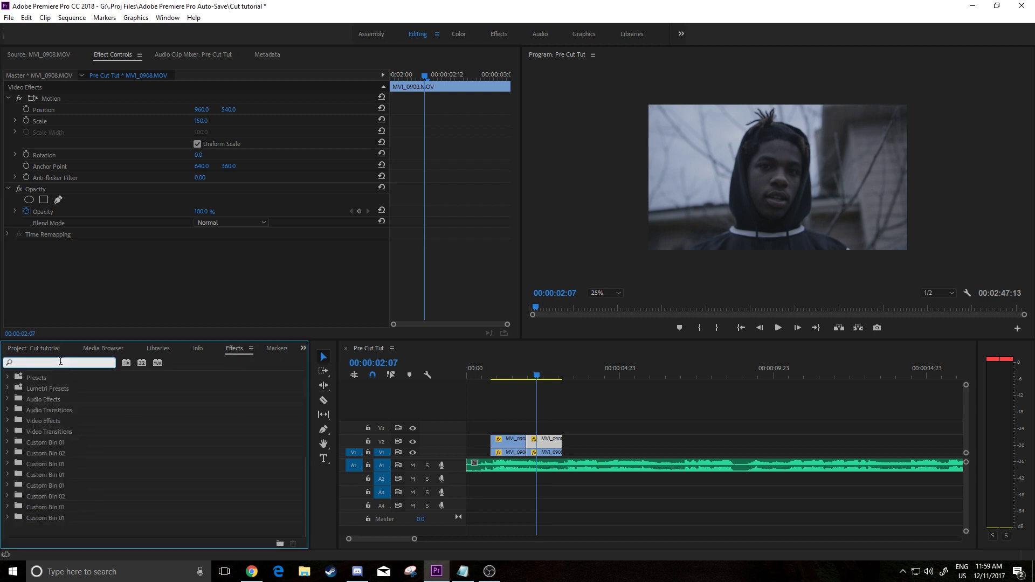
pyautogui.write('tr')
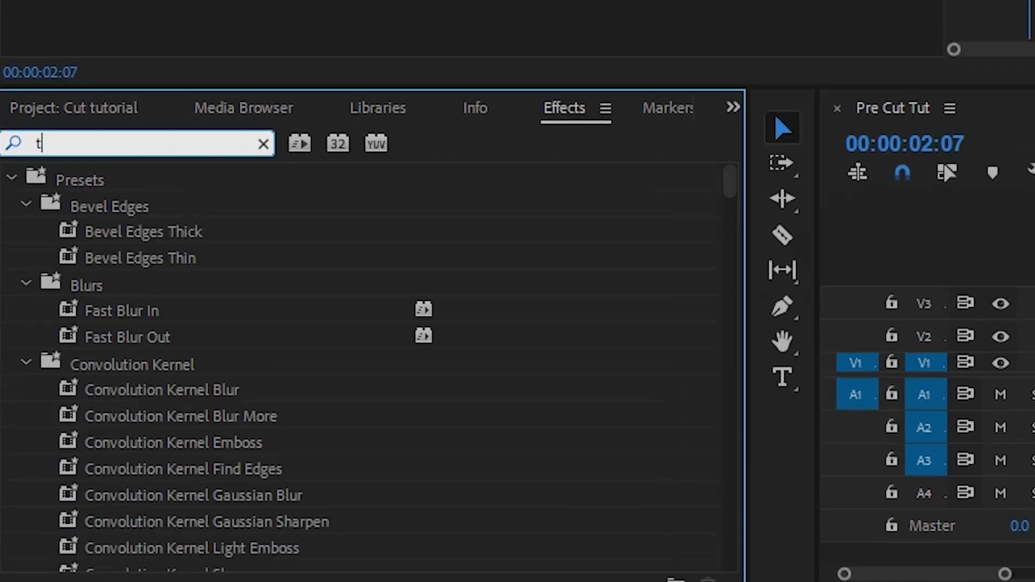
pyautogui.write('ansfo')
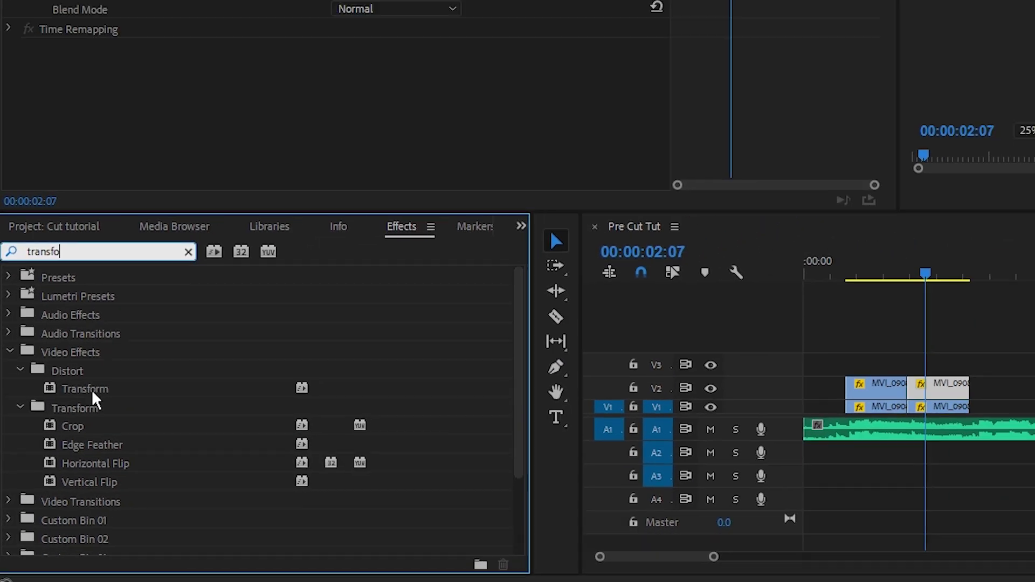
pyautogui.doubleClick(86, 389)
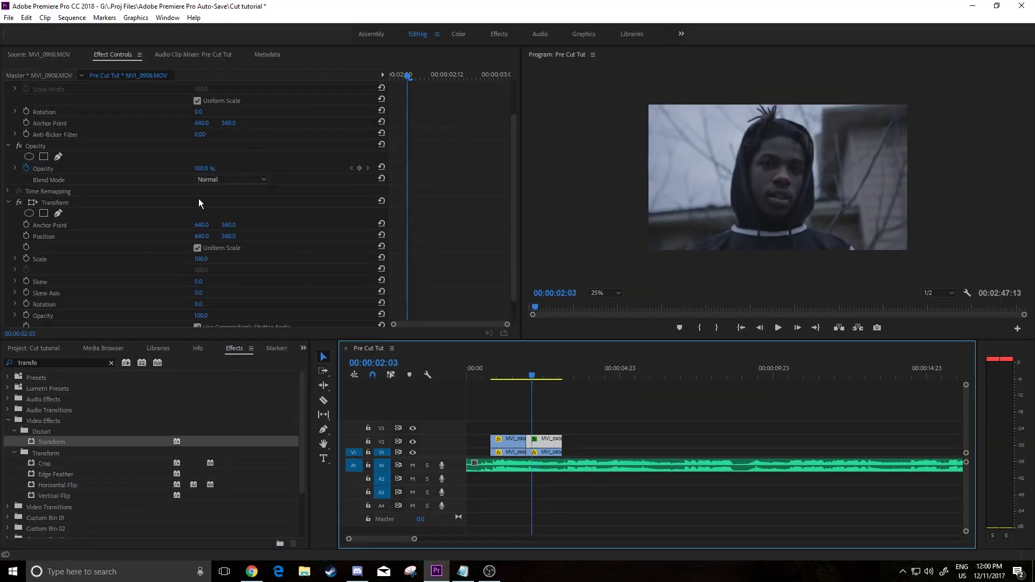
# Set the scale of the second V2 clip's Transform effect to 135
pyautogui.scroll(3, 199, 198)
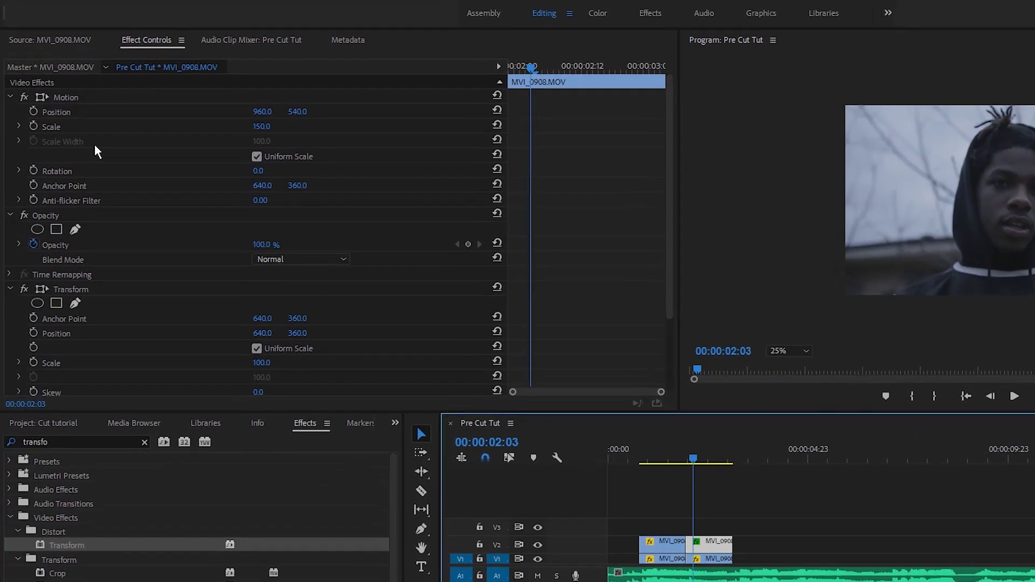
pyautogui.scroll(-4, 240, 322)
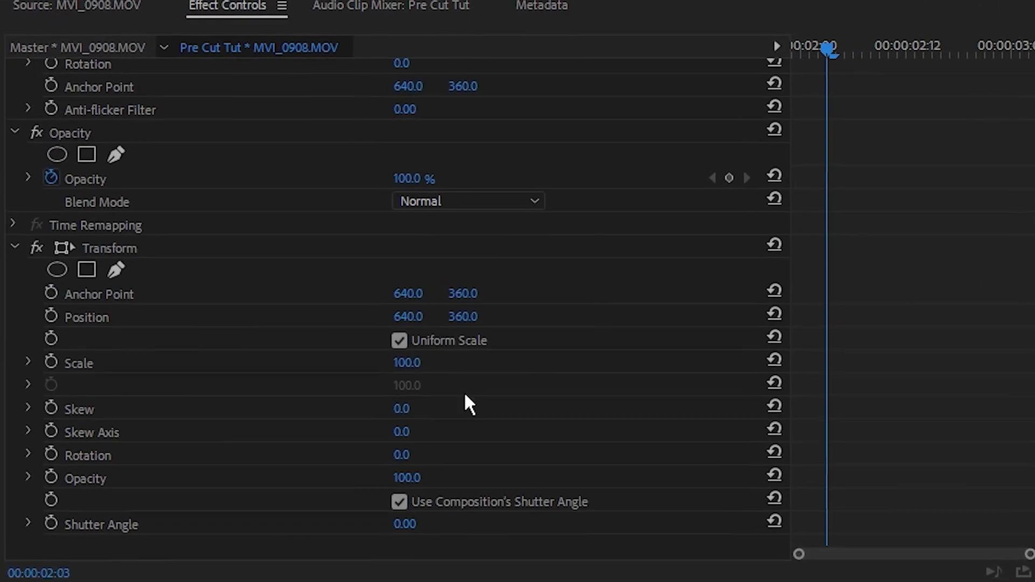
pyautogui.click(378, 344)
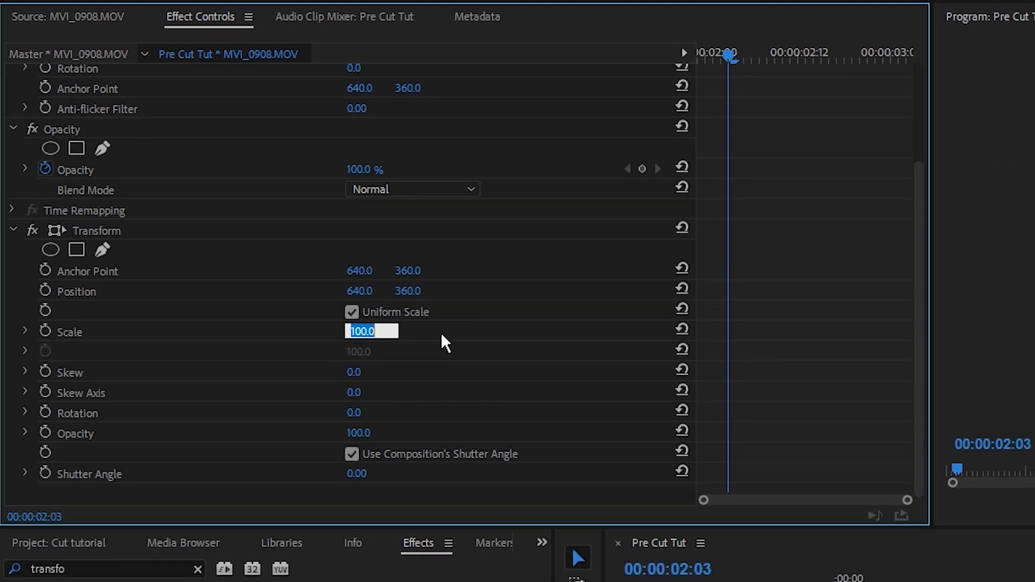
pyautogui.write('135')
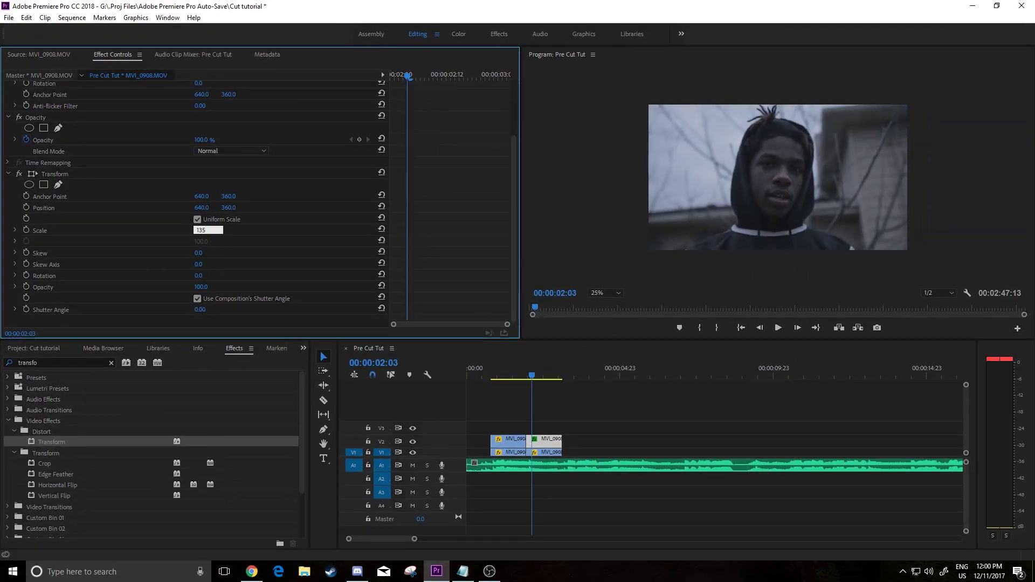
pyautogui.press('Return')
# Draw a four-point diagonal opacity mask with the Pen tool on the second V2 clip, running from the frame's lower-left corner to its upper right
pyautogui.scroll(4, 239, 190)
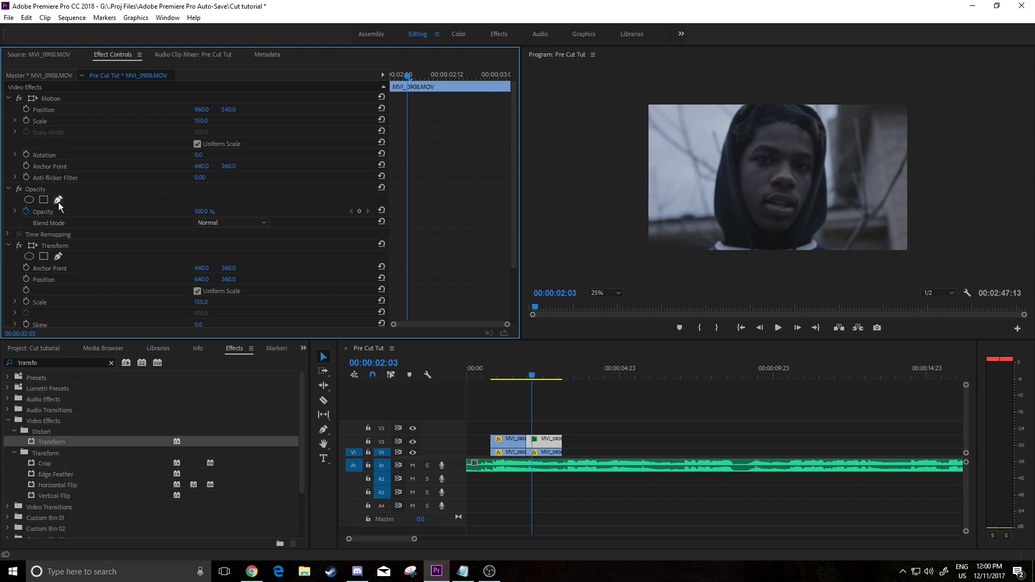
pyautogui.click(58, 200)
pyautogui.click(907, 163)
pyautogui.moveTo(800, 87); pyautogui.dragTo(808, 83)
pyautogui.click(619, 241)
pyautogui.click(876, 79)
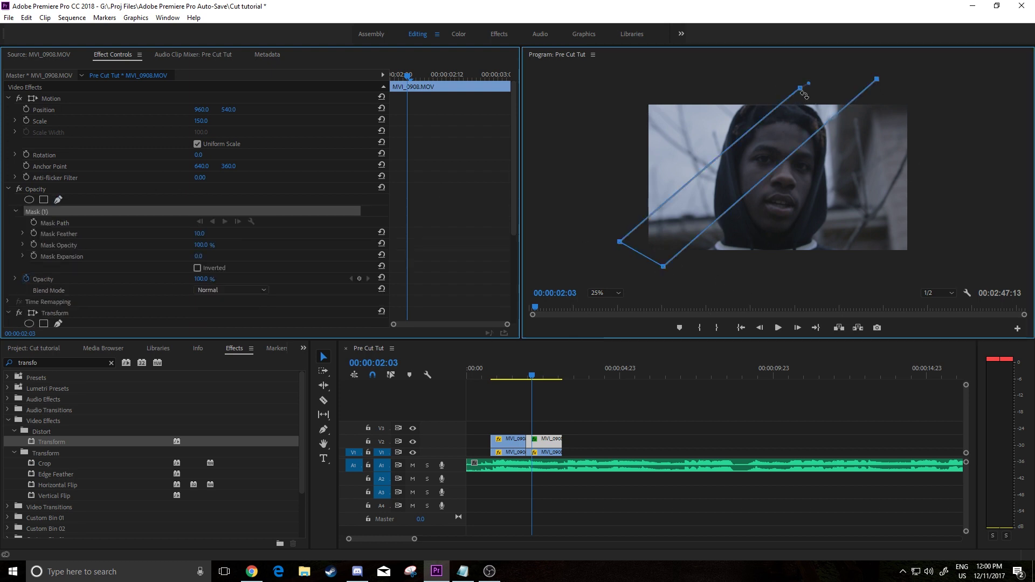
pyautogui.click(801, 87)
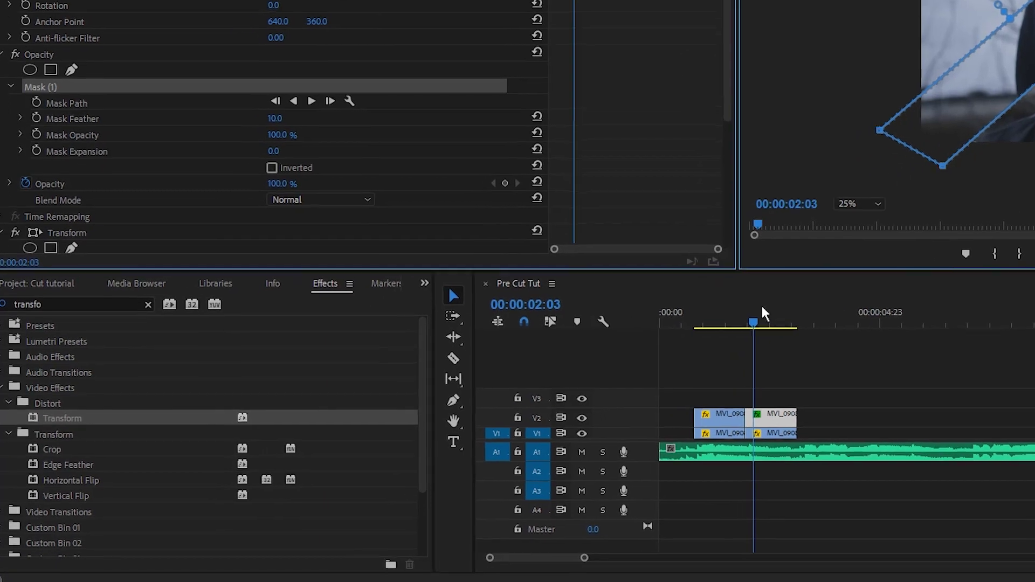
# Find the Tint color correction effect and apply it to the masked second V2 clip
pyautogui.doubleClick(27, 269)
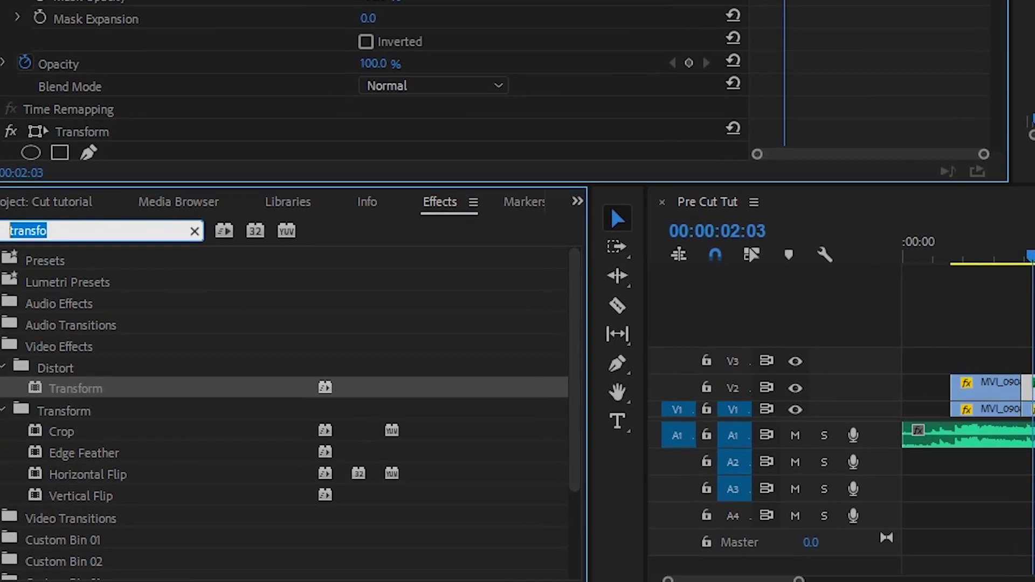
pyautogui.write('tint')
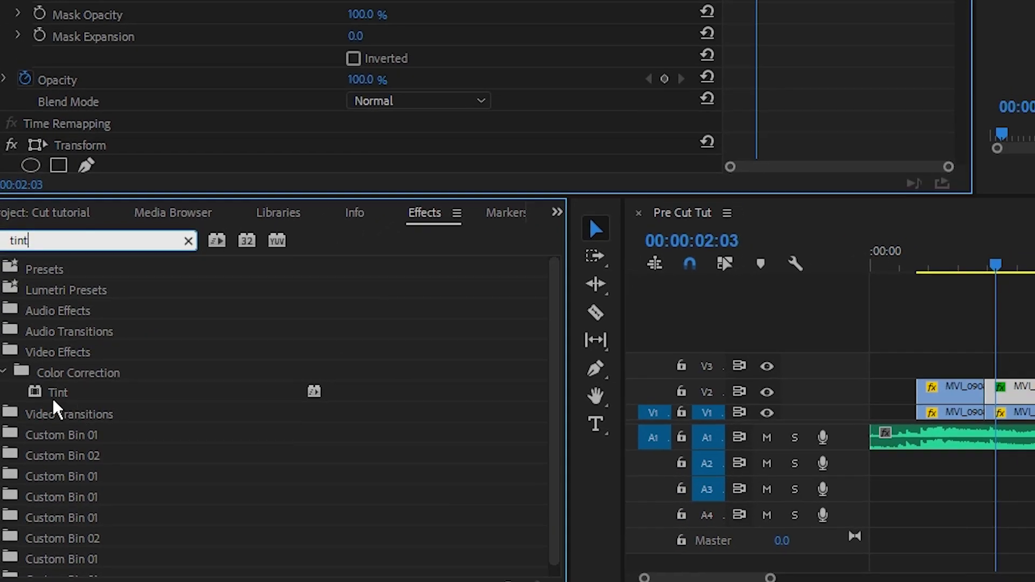
pyautogui.moveTo(60, 381); pyautogui.dragTo(366, 339)
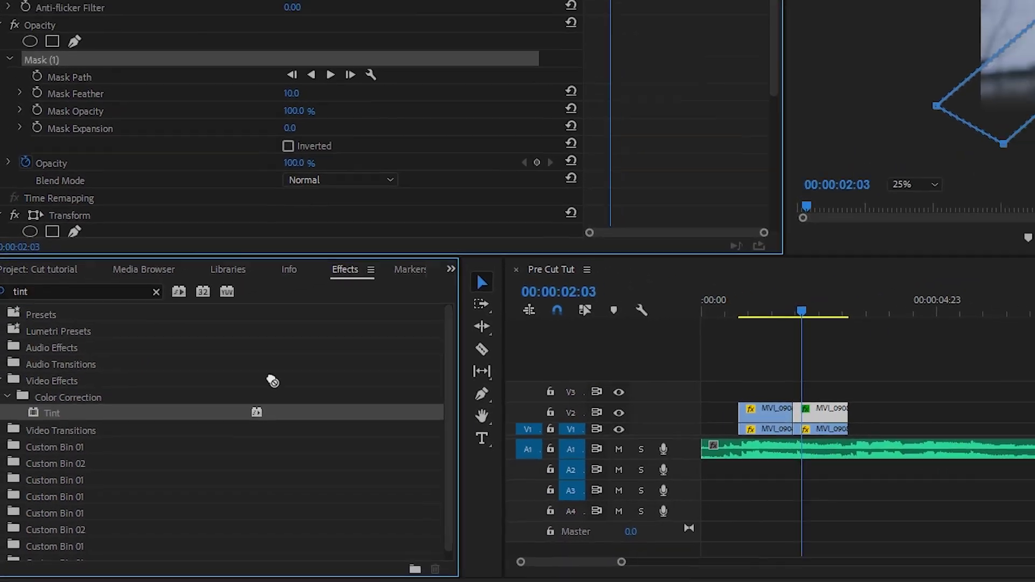
pyautogui.moveTo(272, 381); pyautogui.dragTo(661, 6)
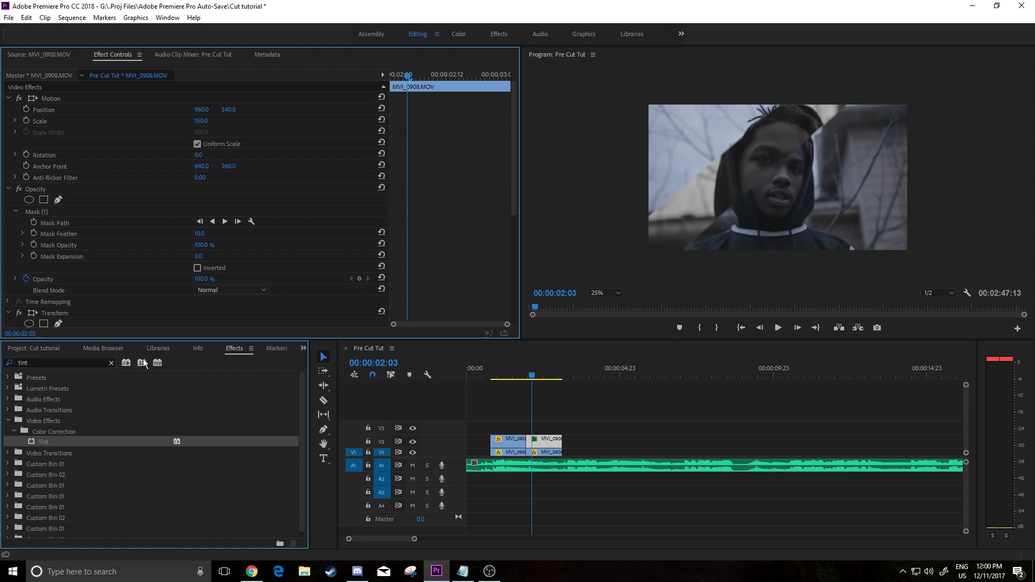
# Set the Tint effect's Map Black To color to the dark reddish brown 472D2D
pyautogui.scroll(-6, 290, 256)
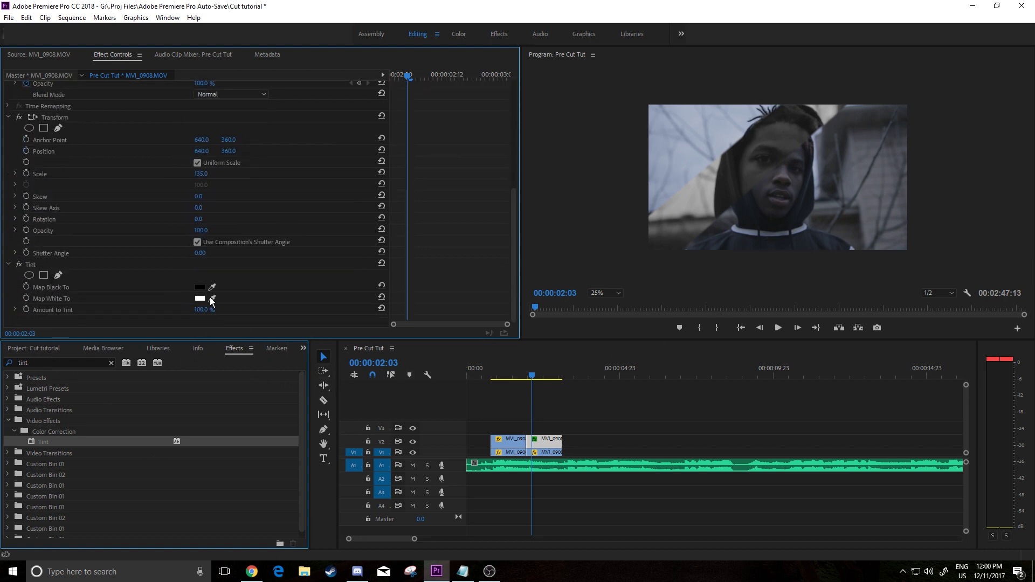
pyautogui.click(201, 288)
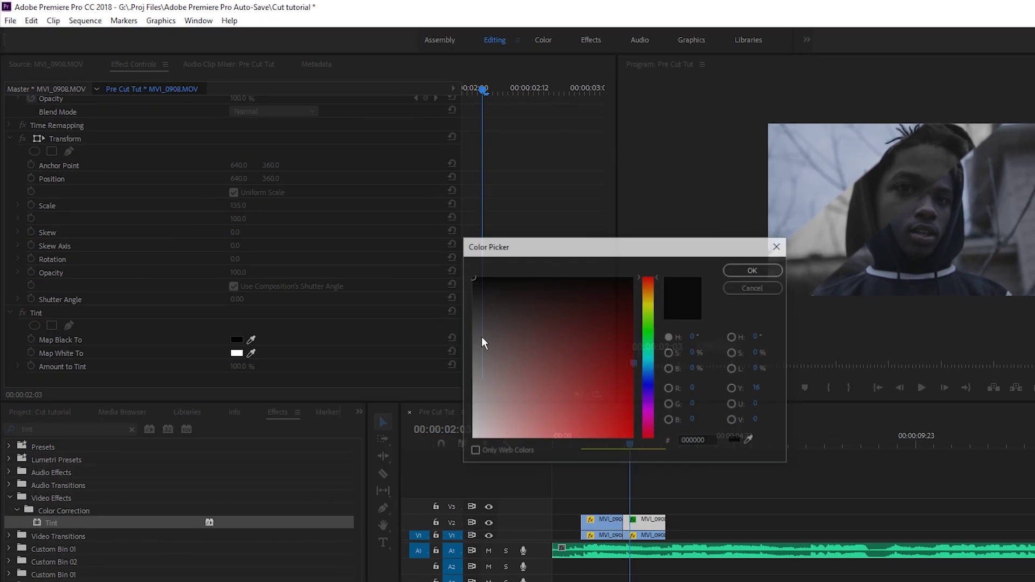
pyautogui.click(528, 320)
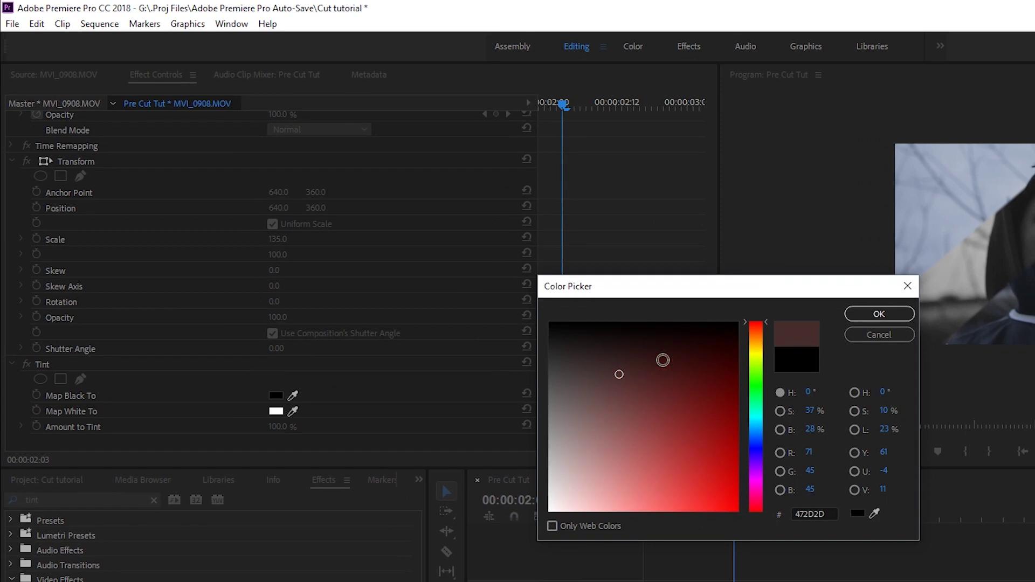
pyautogui.click(752, 270)
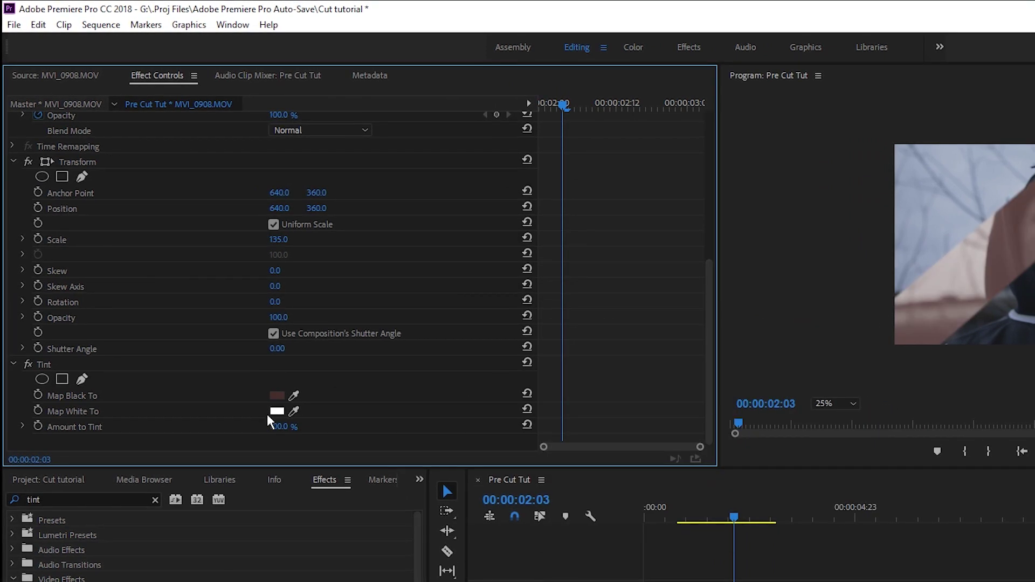
# Set the Tint effect's Map Black To color to the saturated red 900000
pyautogui.click(277, 395)
pyautogui.moveTo(573, 478); pyautogui.dragTo(464, 566)
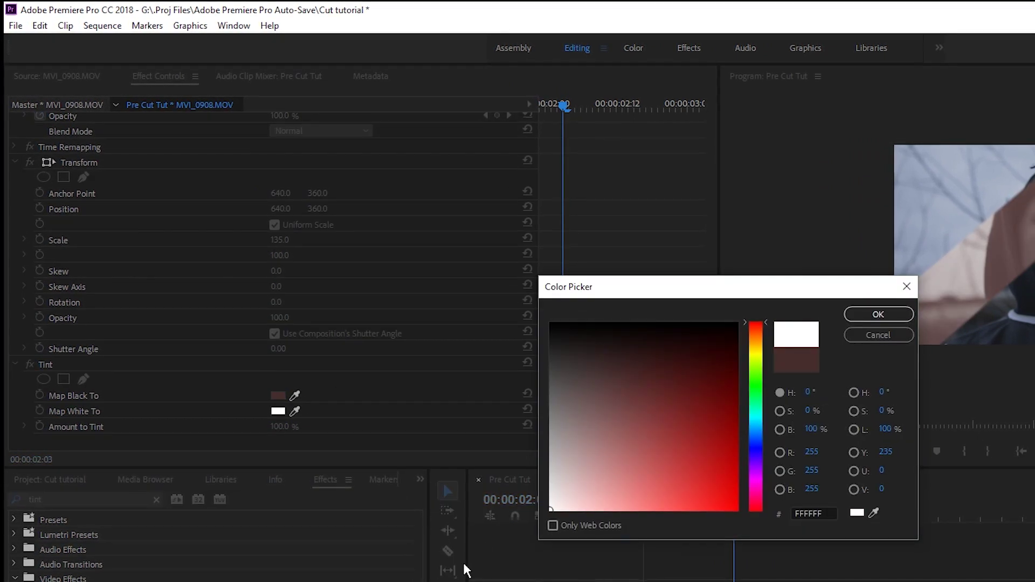
pyautogui.moveTo(730, 426); pyautogui.dragTo(781, 428)
pyautogui.click(869, 314)
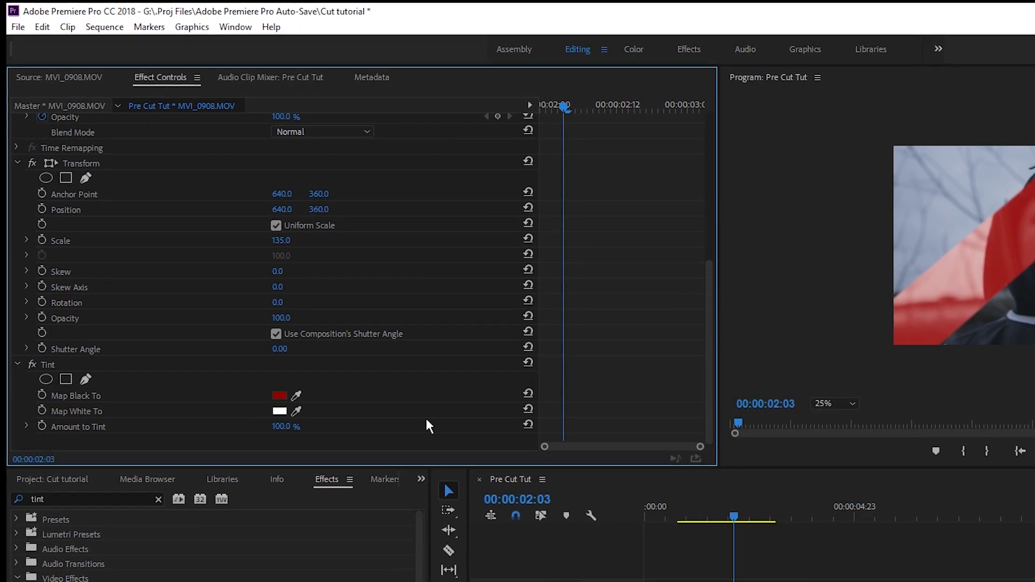
# Change the Tint effect's Map Black To color to a darker, muted red
pyautogui.click(279, 395)
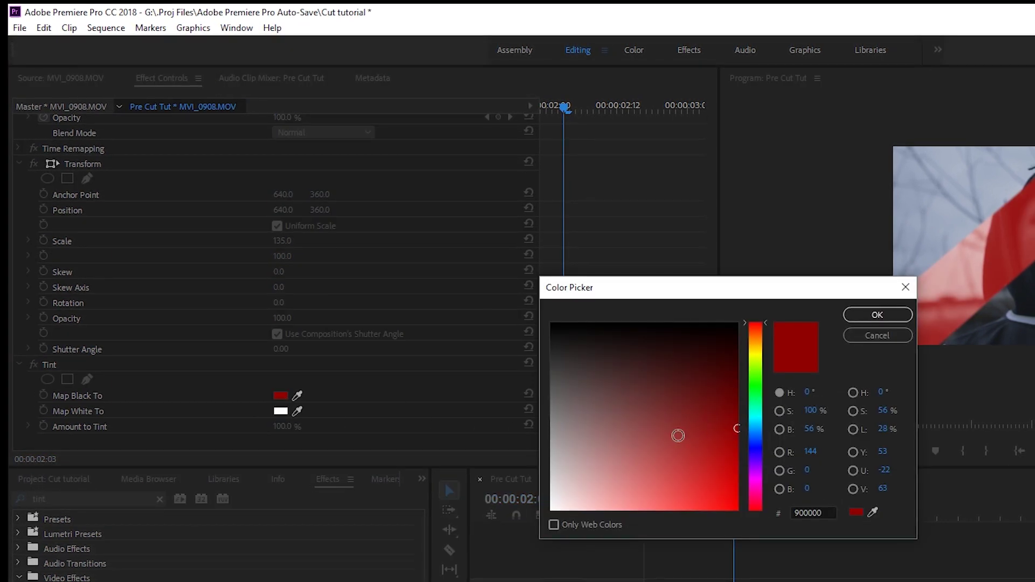
pyautogui.click(678, 435)
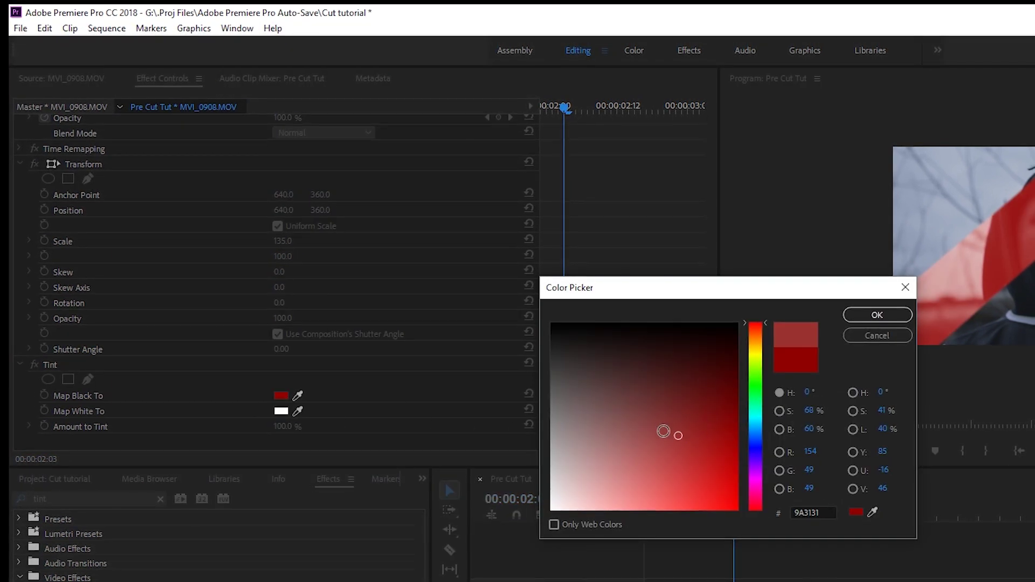
pyautogui.click(682, 384)
pyautogui.click(873, 313)
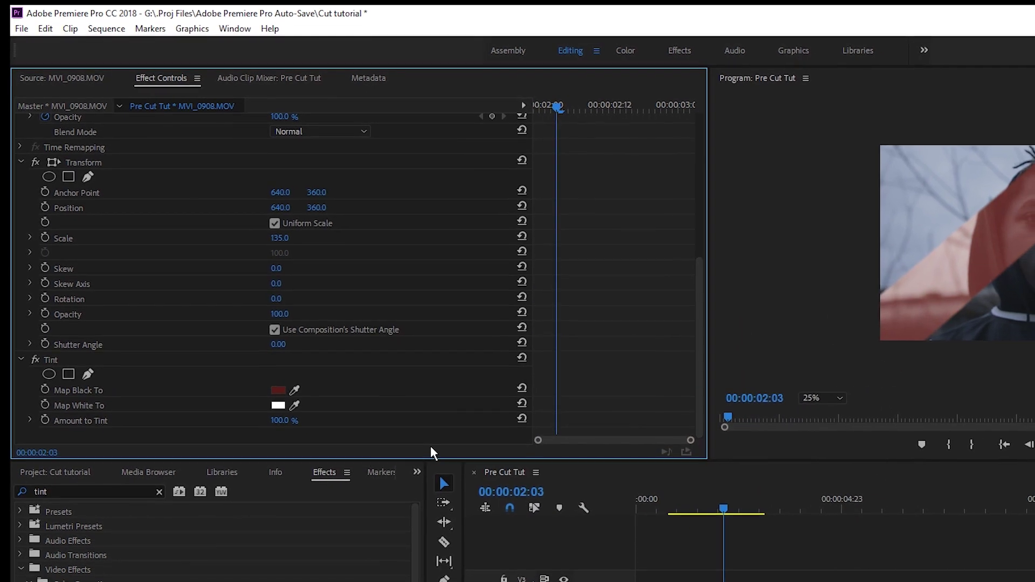
# Set the Tint effect's Map White To color to a pale lavender
pyautogui.click(278, 405)
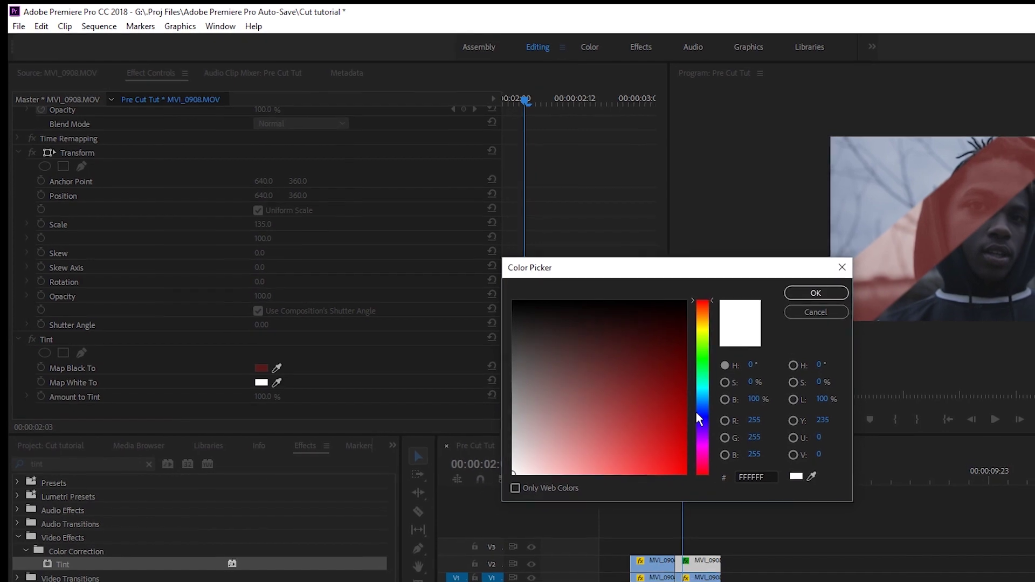
pyautogui.click(717, 423)
pyautogui.click(545, 464)
pyautogui.click(765, 276)
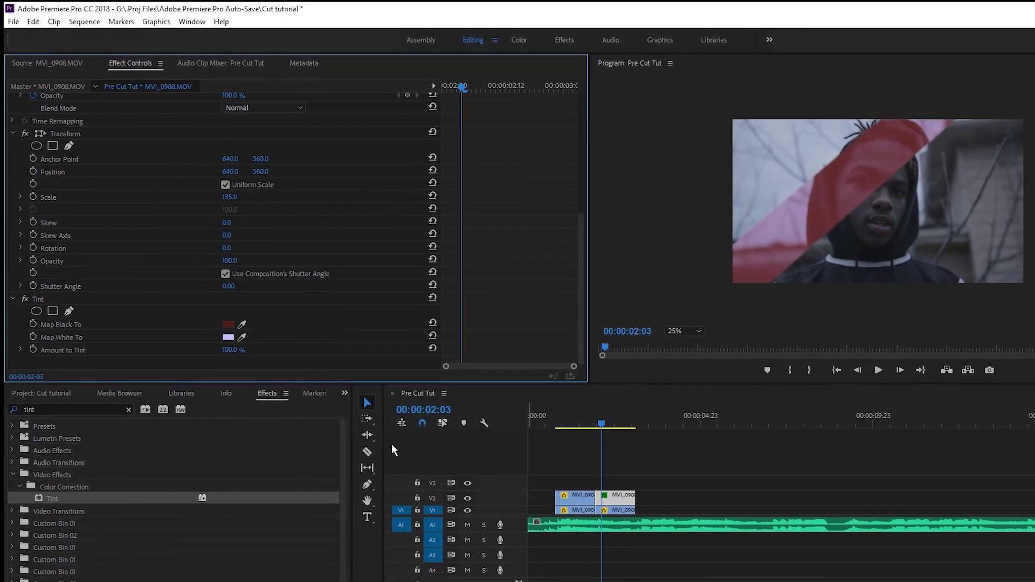
# Scrub and play back both cut sections in the sequence to check the tinted diagonal strip
pyautogui.moveTo(583, 404); pyautogui.dragTo(562, 398)
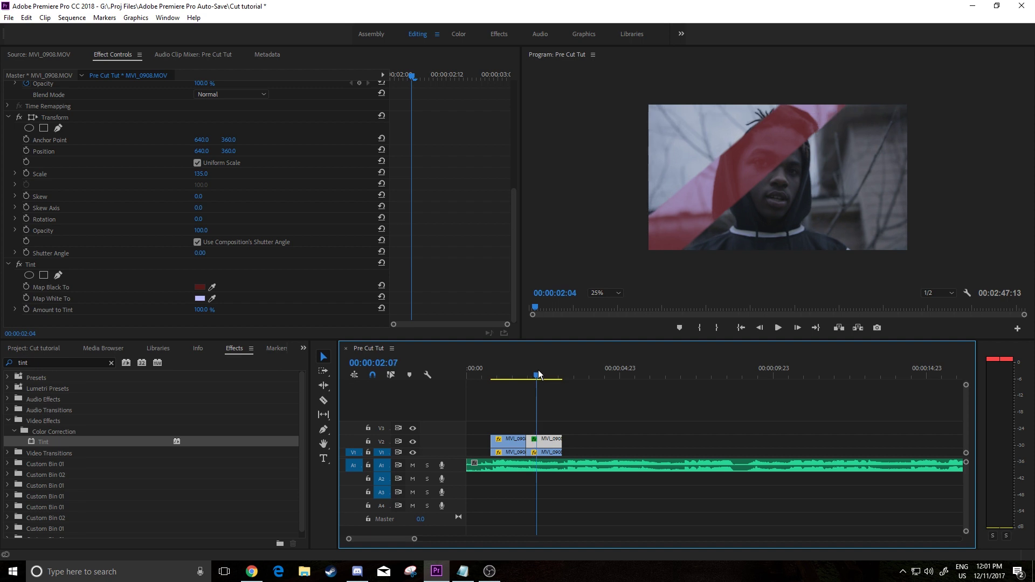
pyautogui.moveTo(533, 372); pyautogui.dragTo(497, 372)
pyautogui.press('space')
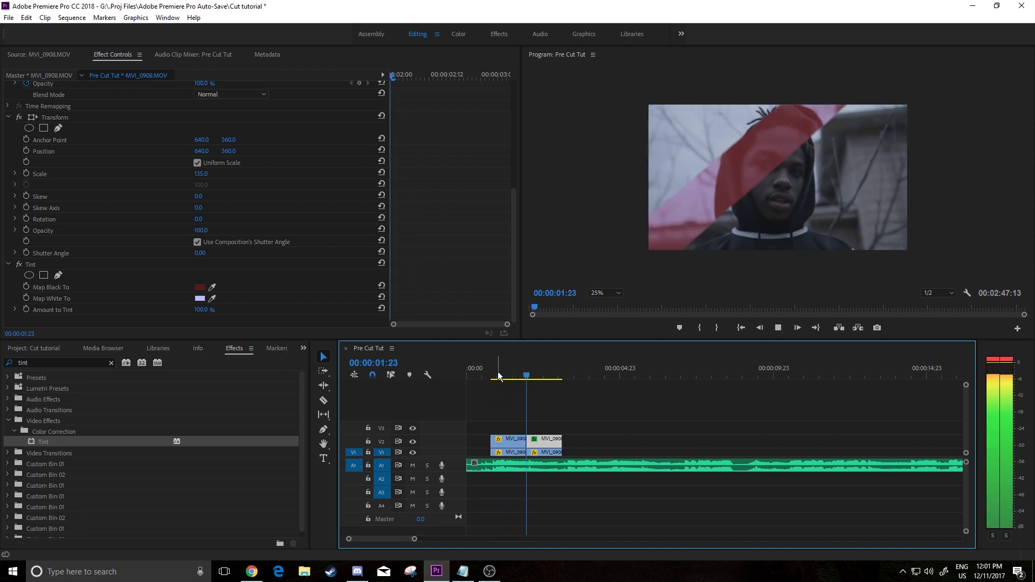
pyautogui.press('space')
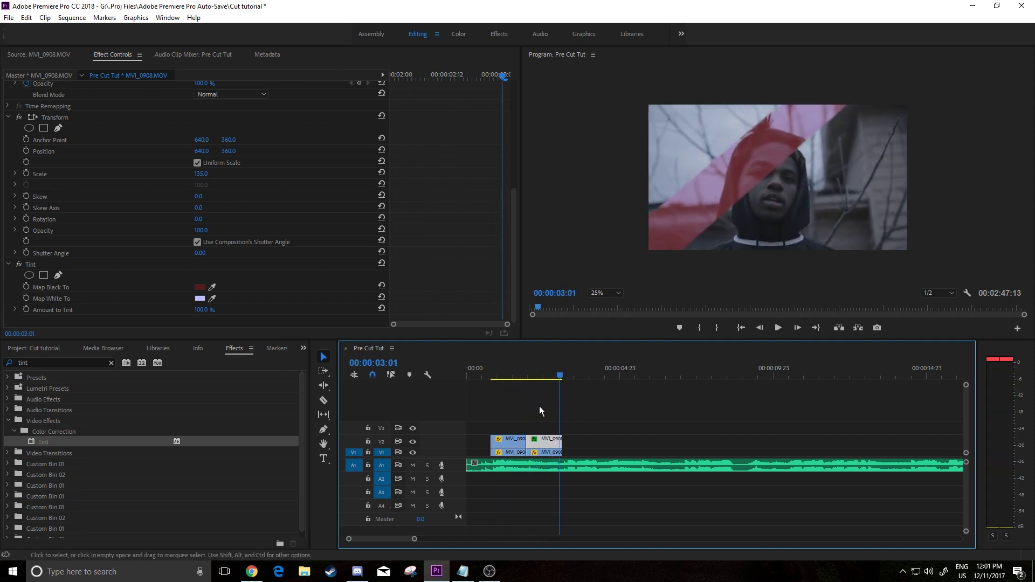
pyautogui.moveTo(559, 376); pyautogui.dragTo(557, 376)
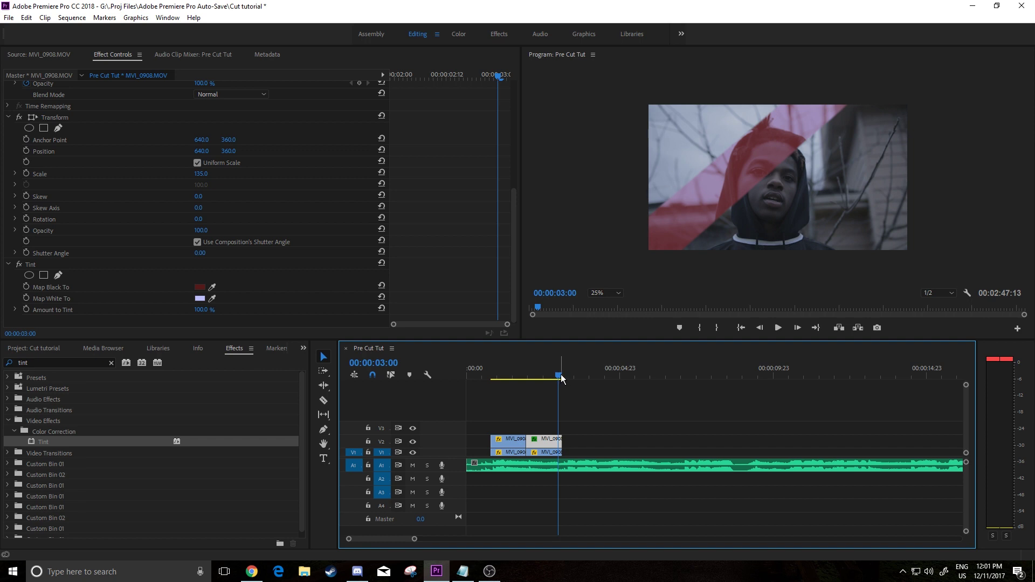
pyautogui.moveTo(561, 375); pyautogui.dragTo(497, 381)
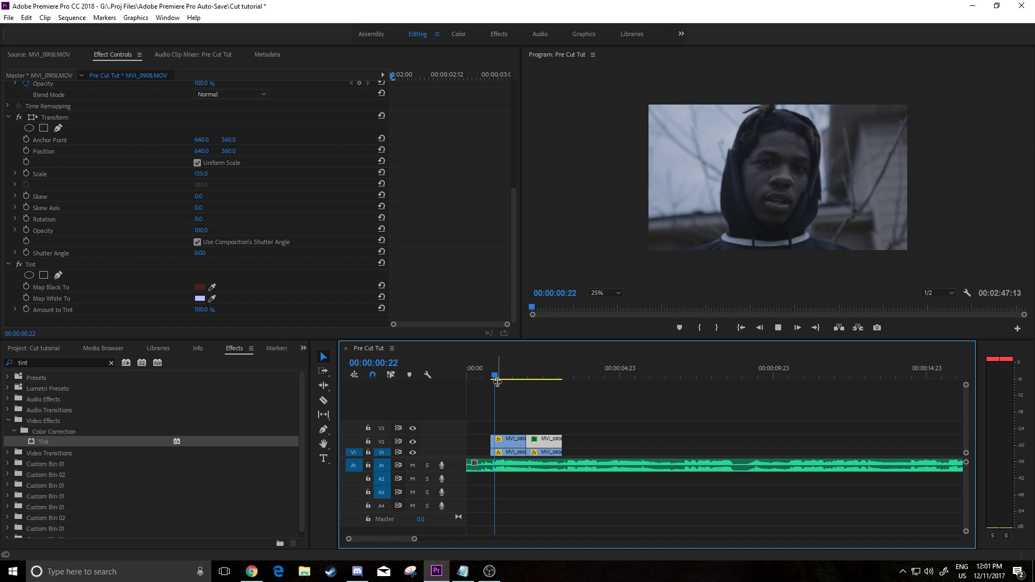
pyautogui.press('space')
# Enable Mask Path keyframing for the second V2 clip's opacity mask and place its keyframe at 00:00:02:04
pyautogui.press('=')
pyautogui.press('=')
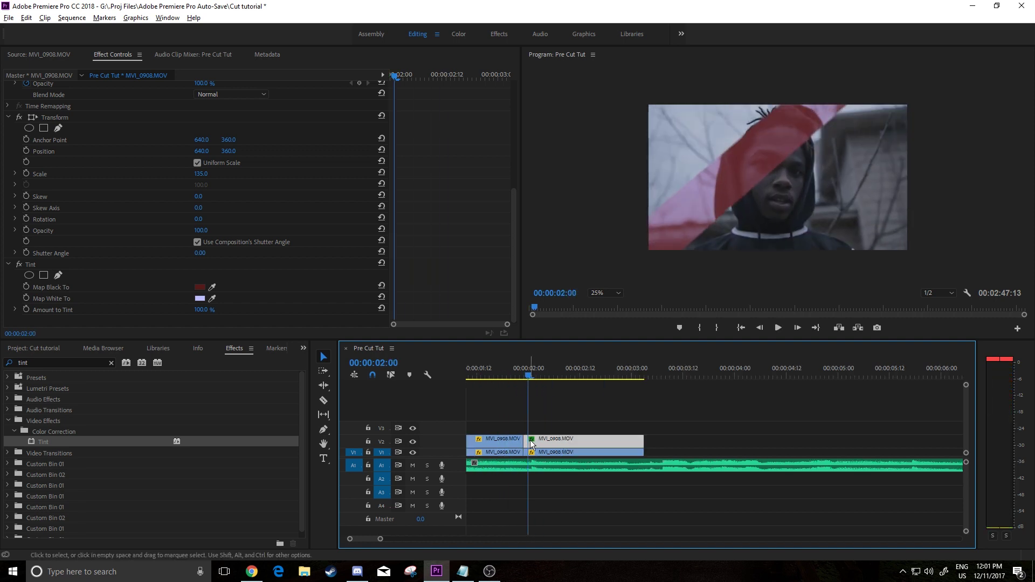
pyautogui.scroll(3, 265, 245)
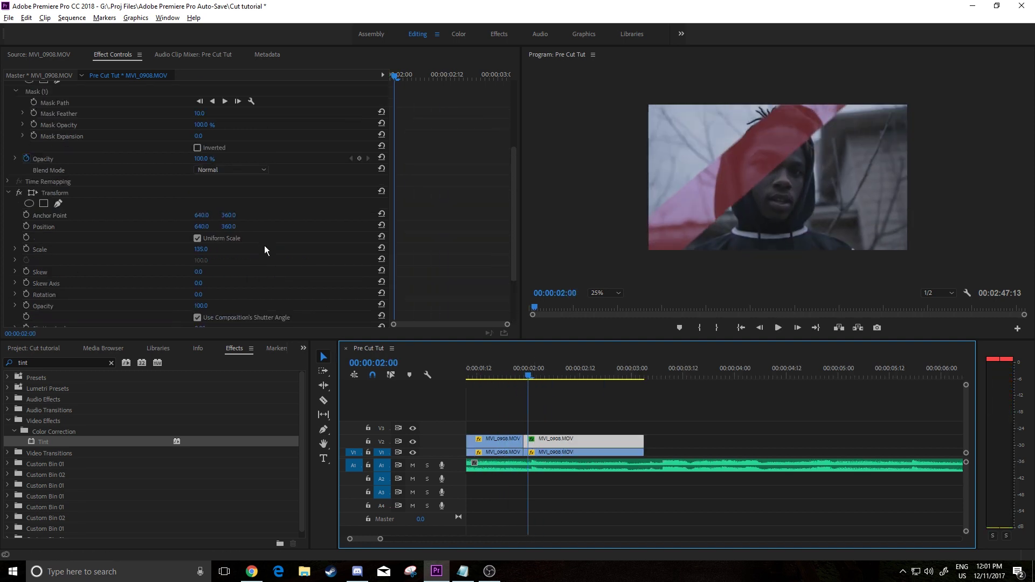
pyautogui.scroll(5, 168, 252)
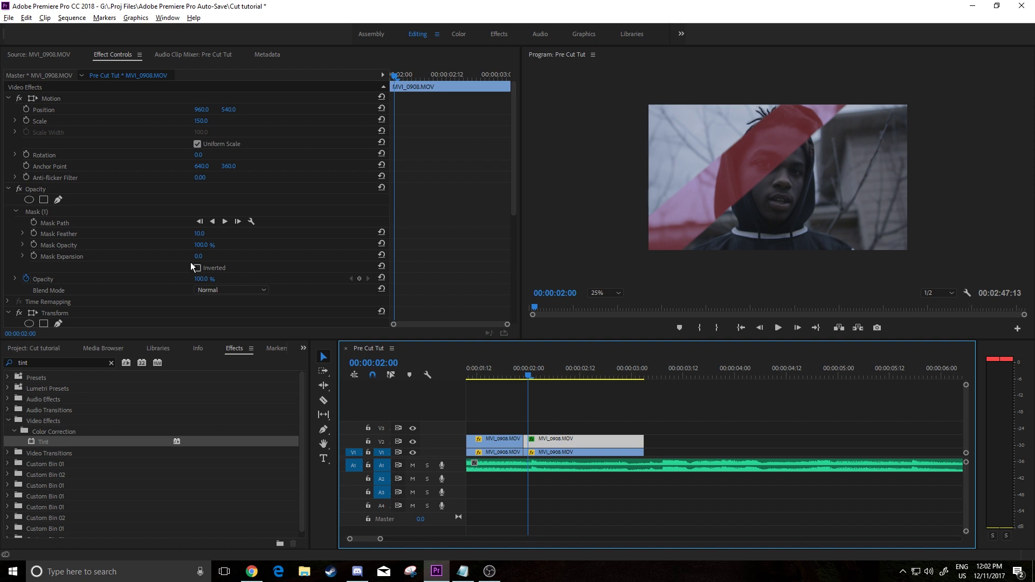
pyautogui.click(33, 222)
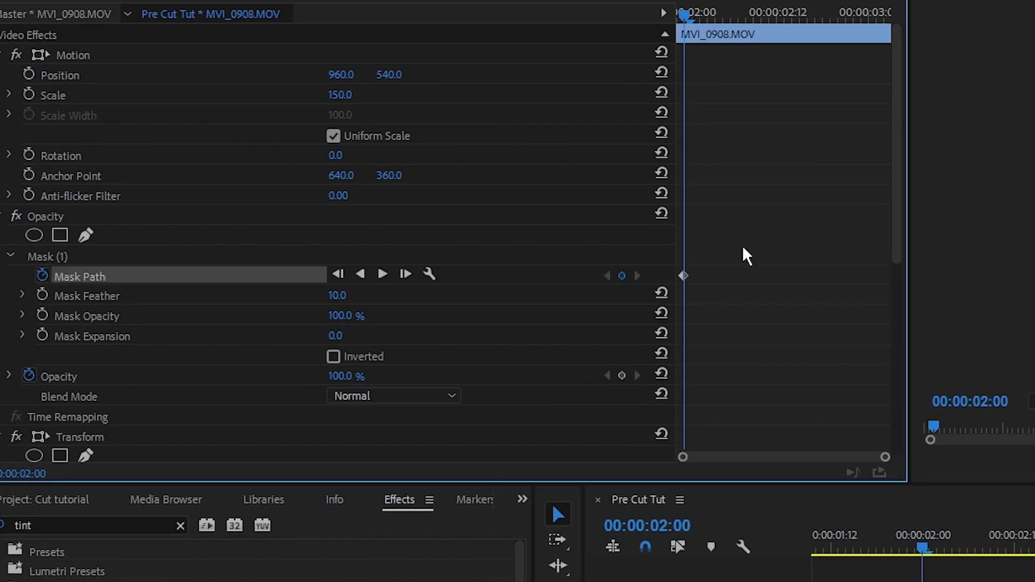
pyautogui.click(682, 276)
pyautogui.moveTo(689, 15); pyautogui.dragTo(659, 25)
pyautogui.moveTo(684, 275); pyautogui.dragTo(699, 276)
pyautogui.hotkey('shift', 'Right')
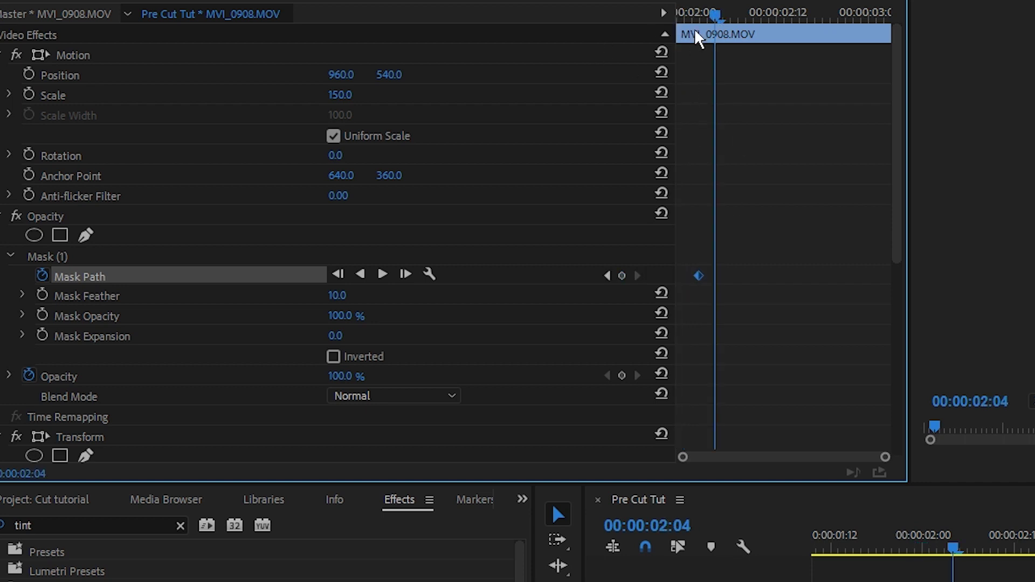
pyautogui.moveTo(699, 277); pyautogui.dragTo(718, 279)
# At 00:00:01:23, collapse the second V2 clip's mask into a thin diagonal line by merging its corner points at each end
pyautogui.hotkey('shift', 'Left')
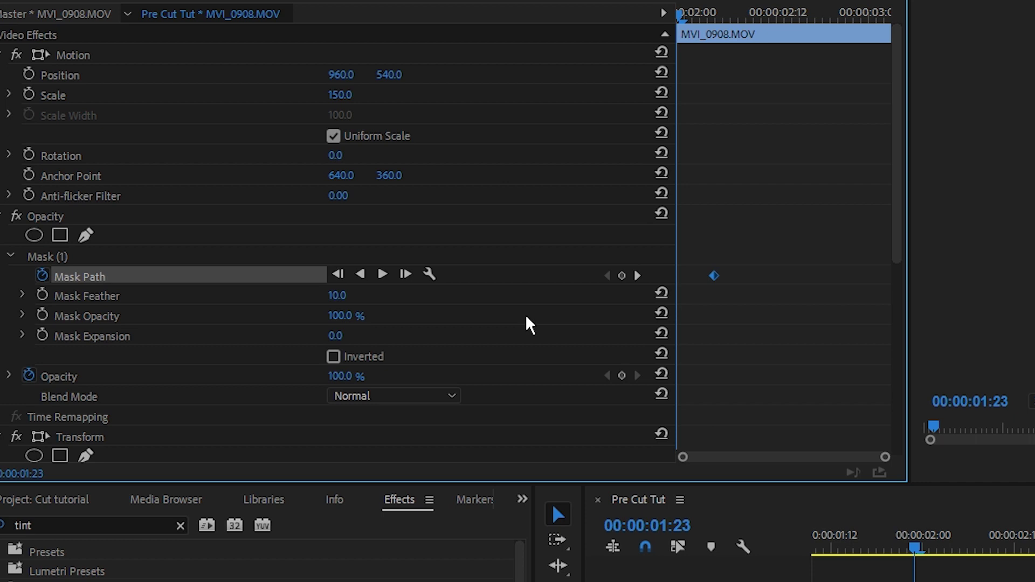
pyautogui.click(46, 257)
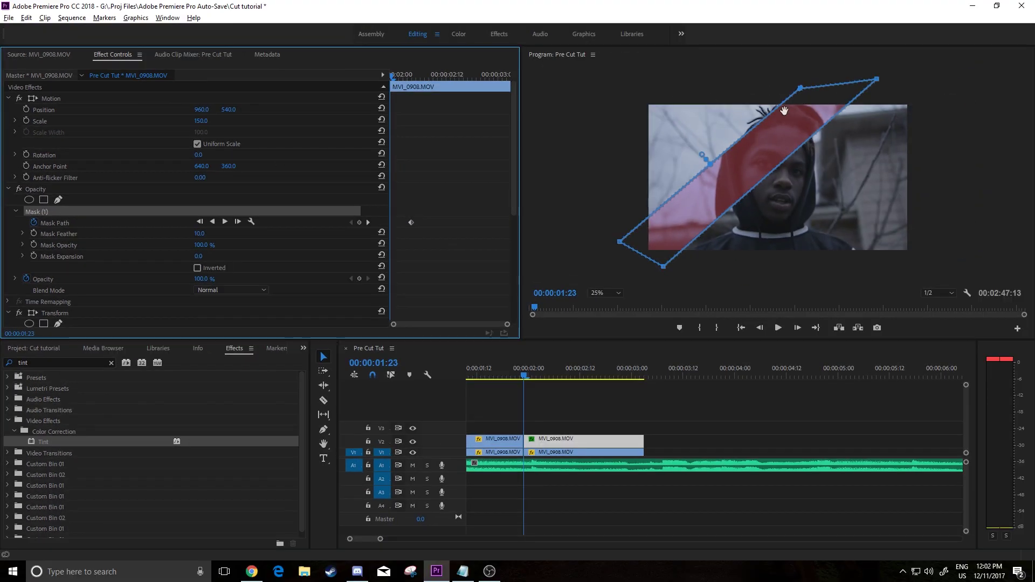
pyautogui.moveTo(876, 81); pyautogui.dragTo(838, 82)
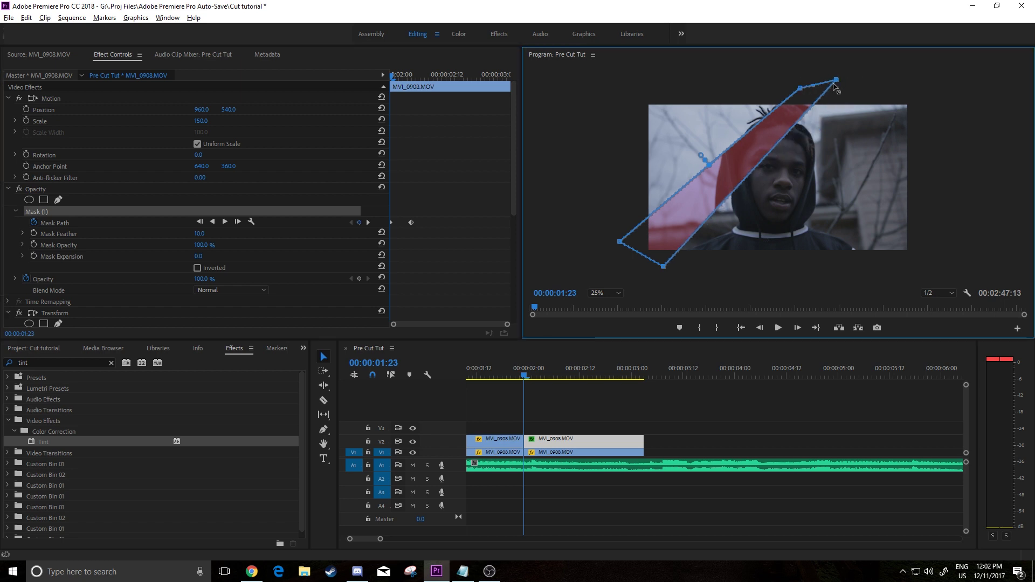
pyautogui.moveTo(810, 82); pyautogui.dragTo(838, 81)
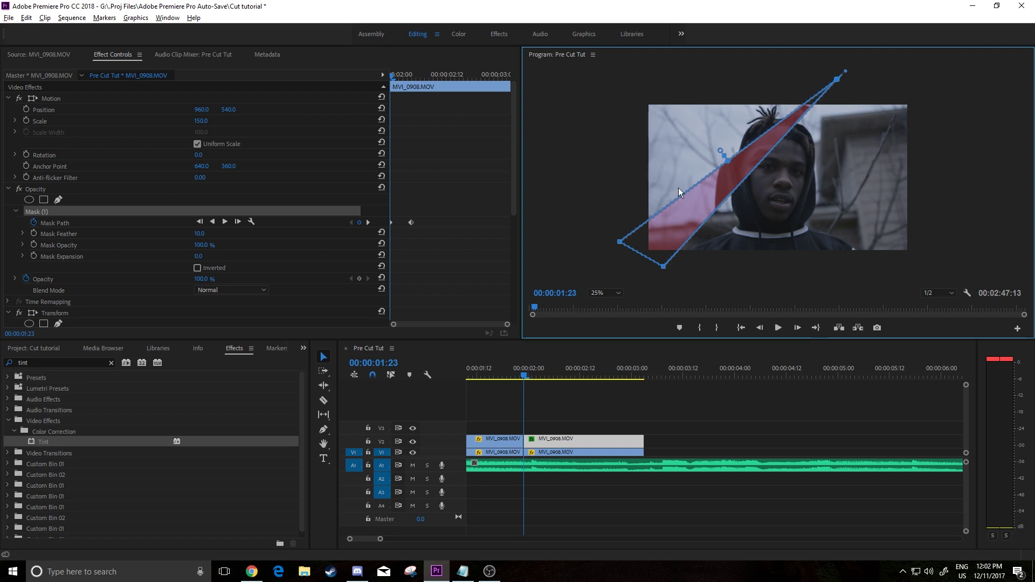
pyautogui.moveTo(619, 244); pyautogui.dragTo(662, 264)
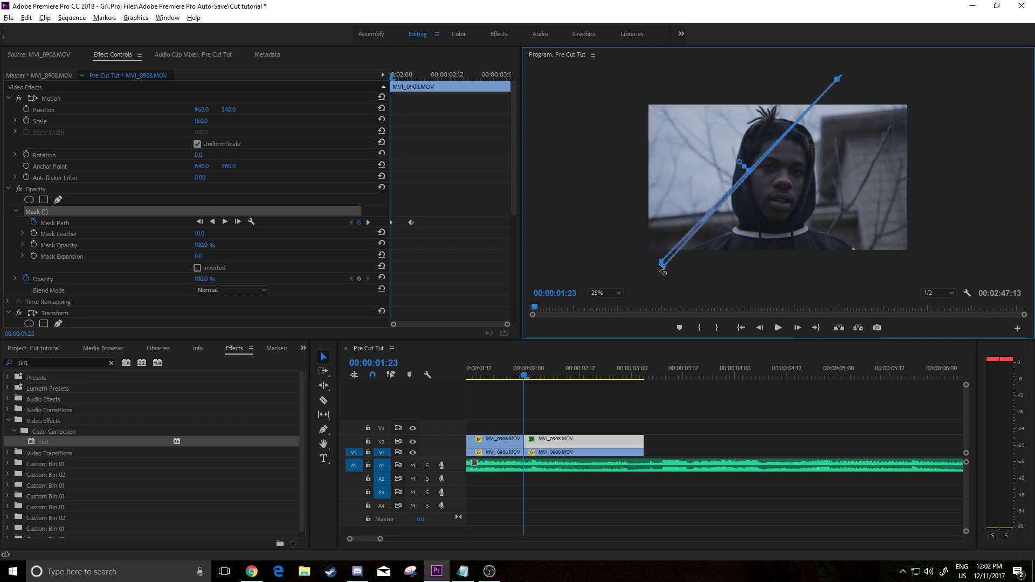
pyautogui.moveTo(658, 264); pyautogui.dragTo(659, 270)
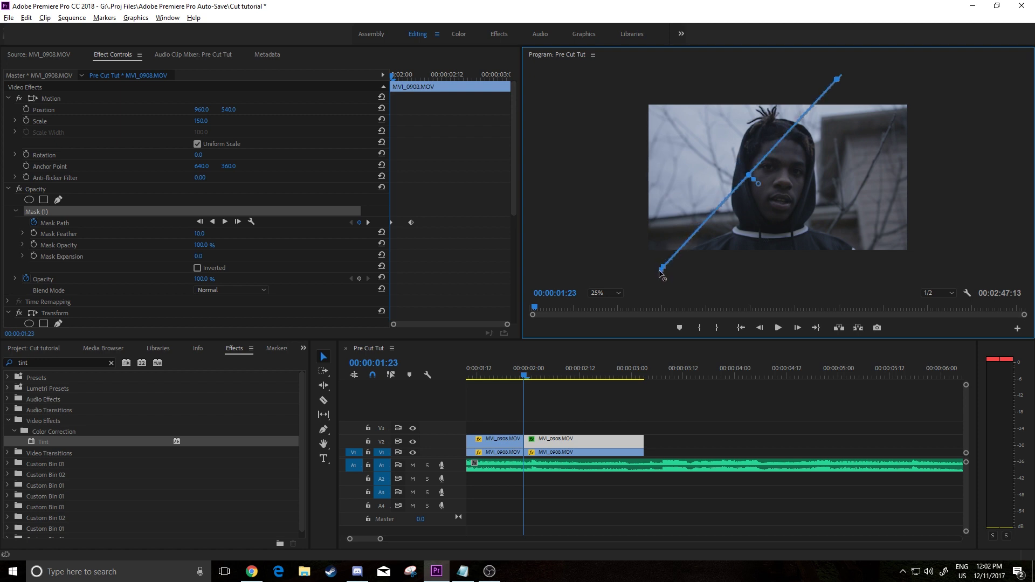
pyautogui.moveTo(515, 374)
pyautogui.mouseDown()
pyautogui.moveTo(560, 374)
pyautogui.moveTo(524, 372)
pyautogui.mouseUp()
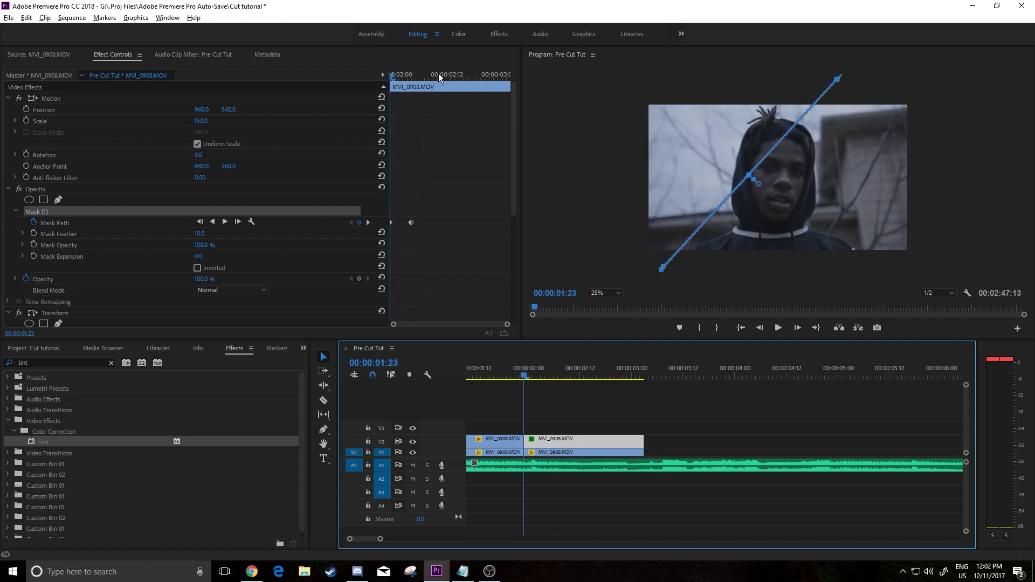
# Keyframe the second V1 clip's opacity from 0% at 00:00:01:23 to 100% at 00:00:02:04 and play back the animation
pyautogui.moveTo(395, 78); pyautogui.dragTo(410, 78)
pyautogui.click(534, 439)
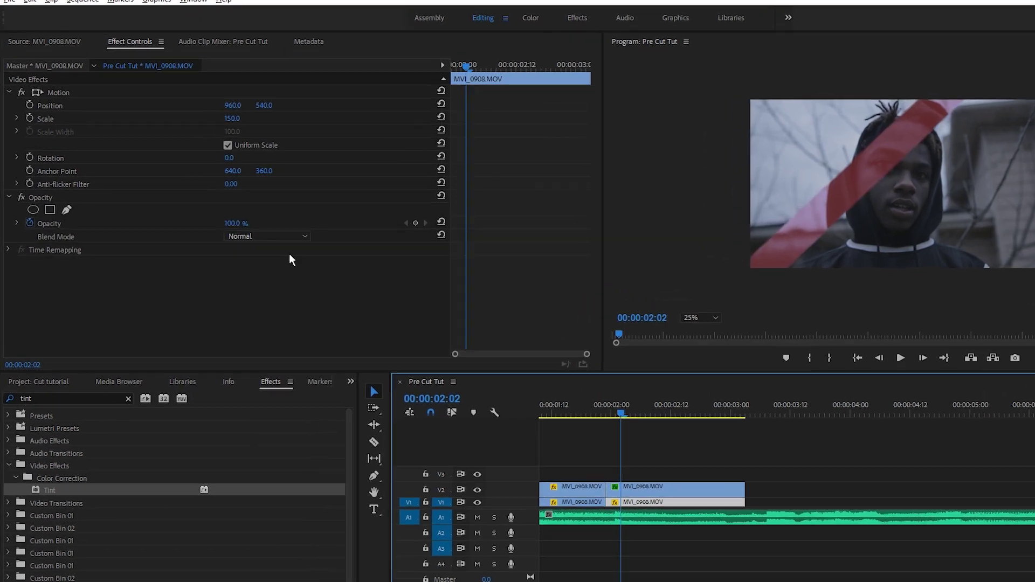
pyautogui.click(503, 241)
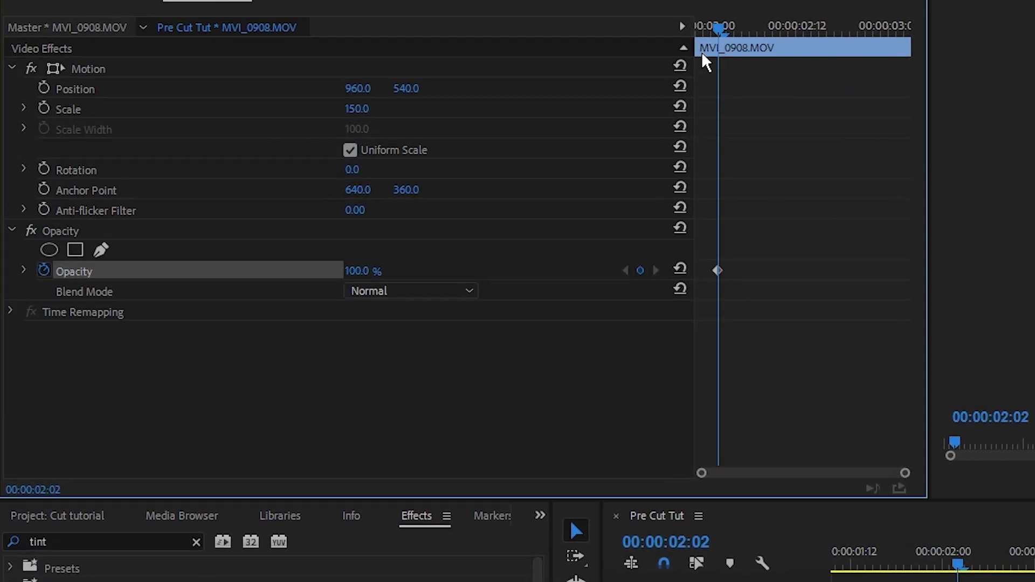
pyautogui.moveTo(719, 30); pyautogui.dragTo(696, 30)
pyautogui.click(369, 271)
pyautogui.write('0')
pyautogui.press('Return')
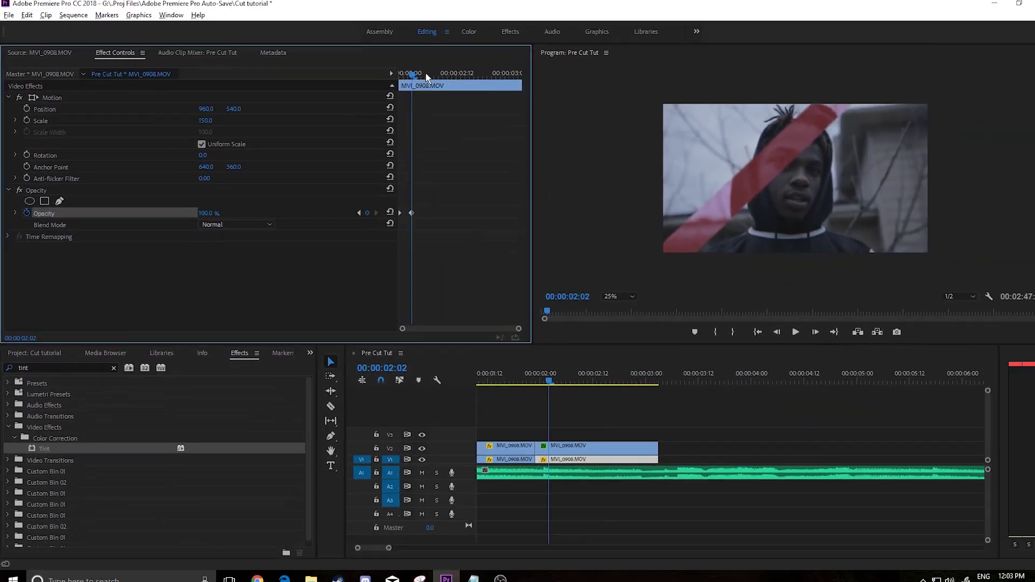
pyautogui.hotkey('shift', 'Right')
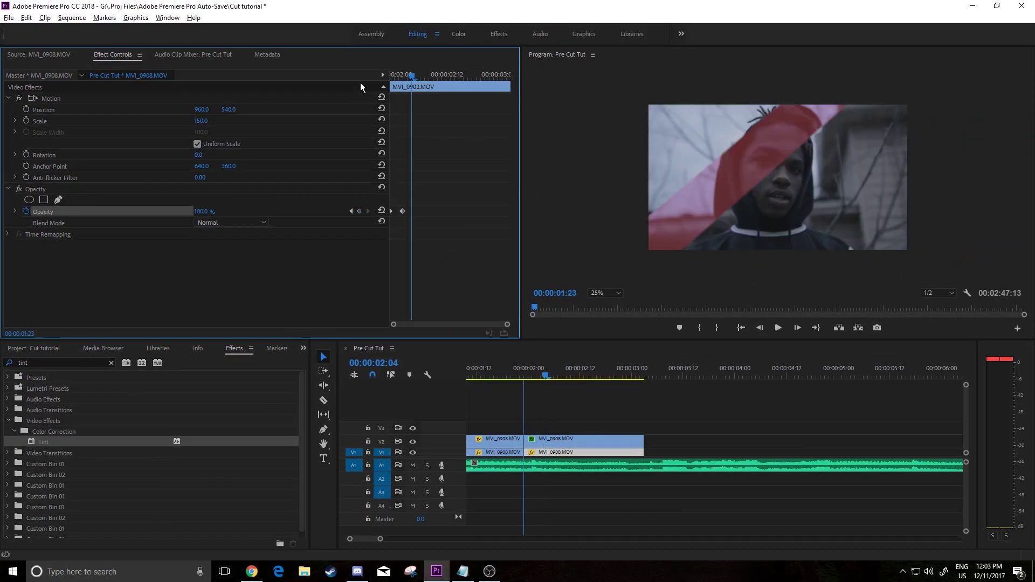
pyautogui.click(403, 212)
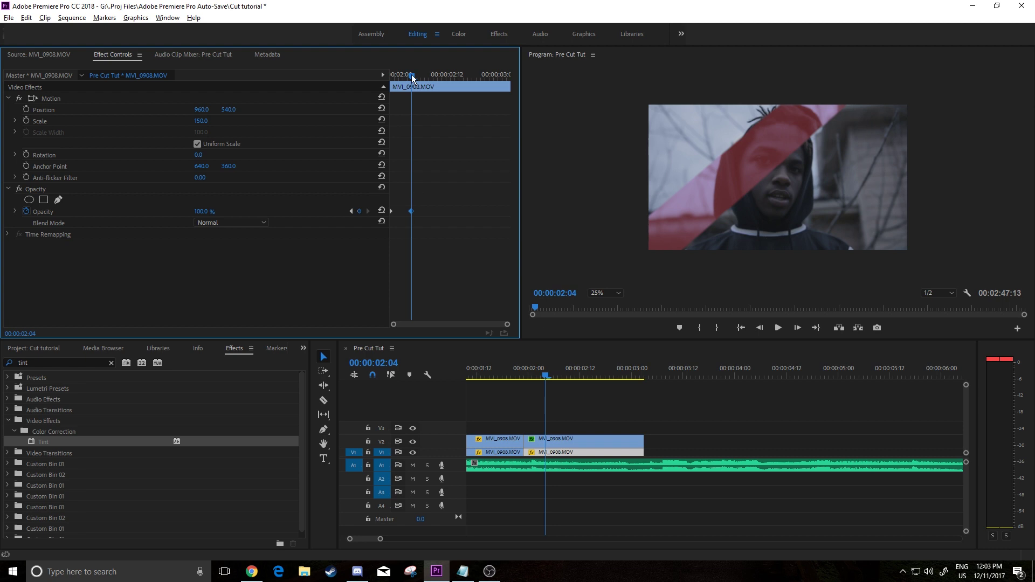
pyautogui.hotkey('shift', 'Left')
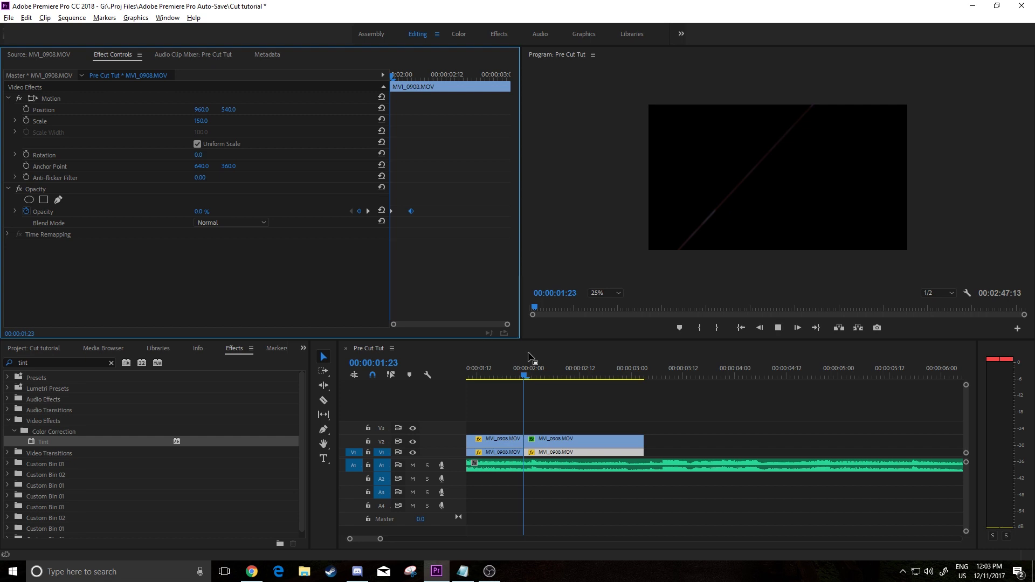
pyautogui.press('space')
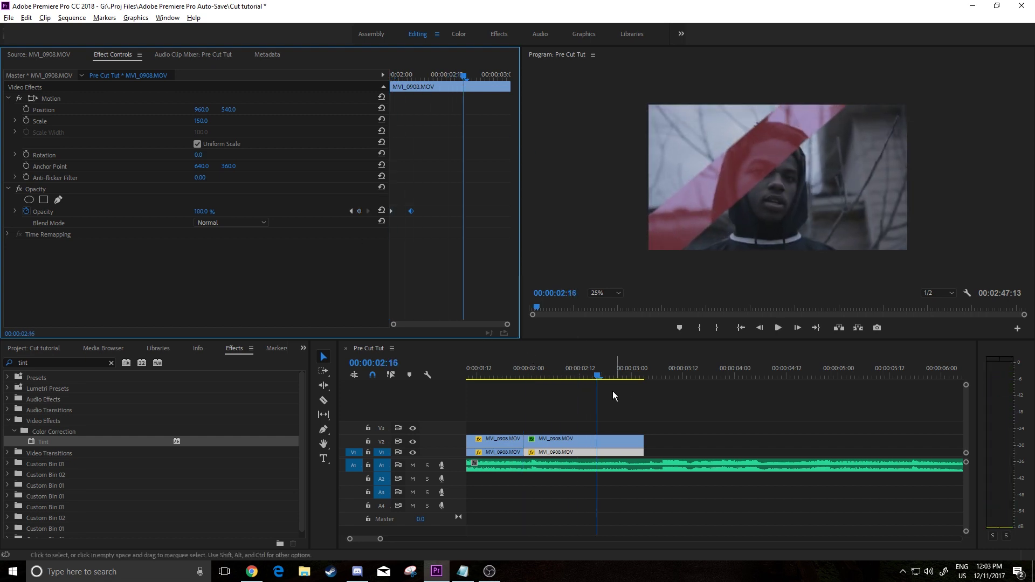
# Play back the opening of the tinted strip on V2 and park the playhead at 00:00:02:04
pyautogui.click(576, 449)
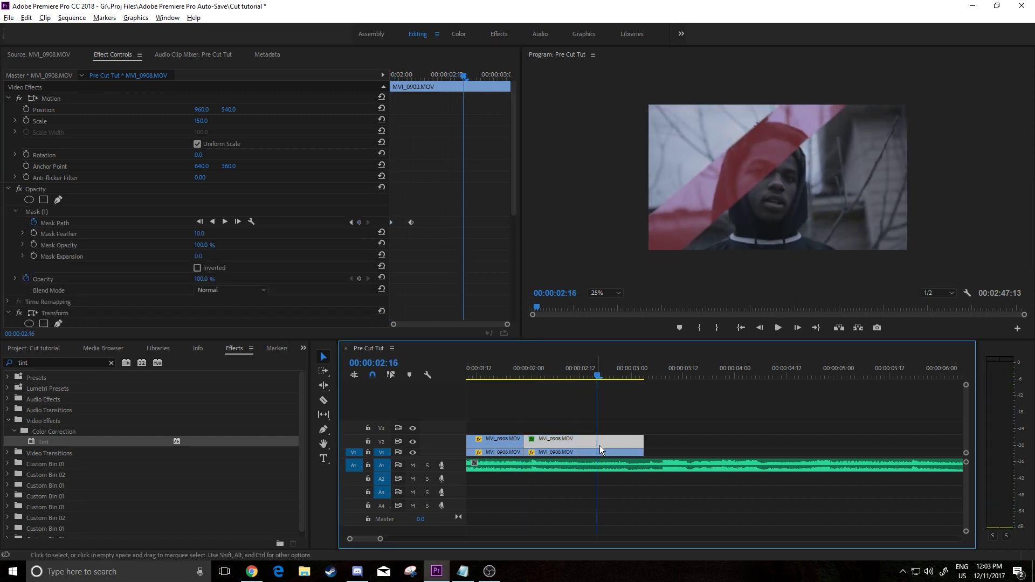
pyautogui.press('c')
pyautogui.click(588, 376)
pyautogui.moveTo(588, 376); pyautogui.dragTo(558, 379)
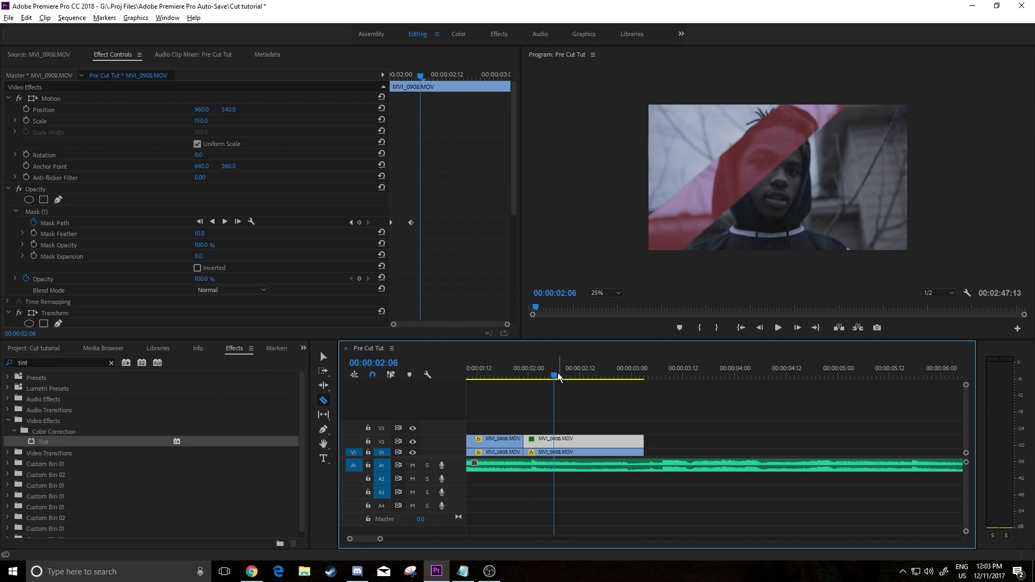
pyautogui.moveTo(555, 372)
pyautogui.mouseDown()
pyautogui.moveTo(532, 376)
pyautogui.moveTo(550, 378)
pyautogui.mouseUp()
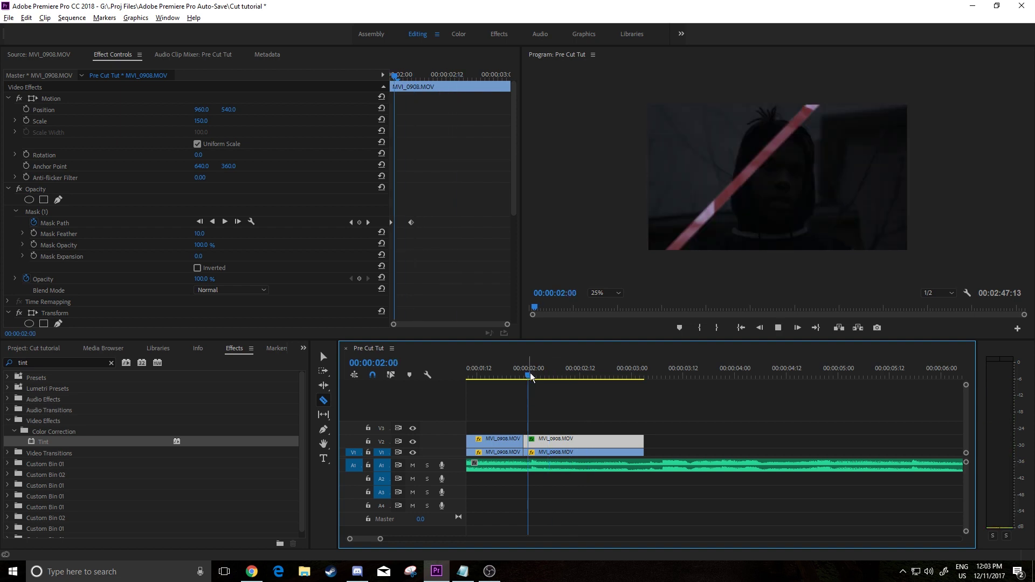
pyautogui.press('space')
pyautogui.click(545, 375)
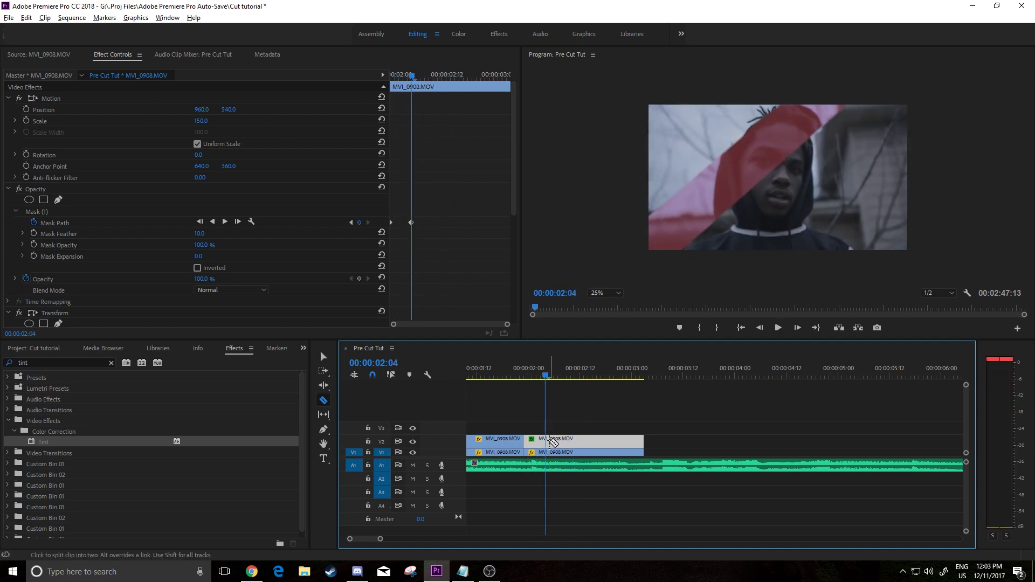
# Cut the second V2 clip with the Razor tool into a run of one- and two-frame slices from 00:00:02:04 onward
pyautogui.press('=')
pyautogui.press('=')
pyautogui.press('=')
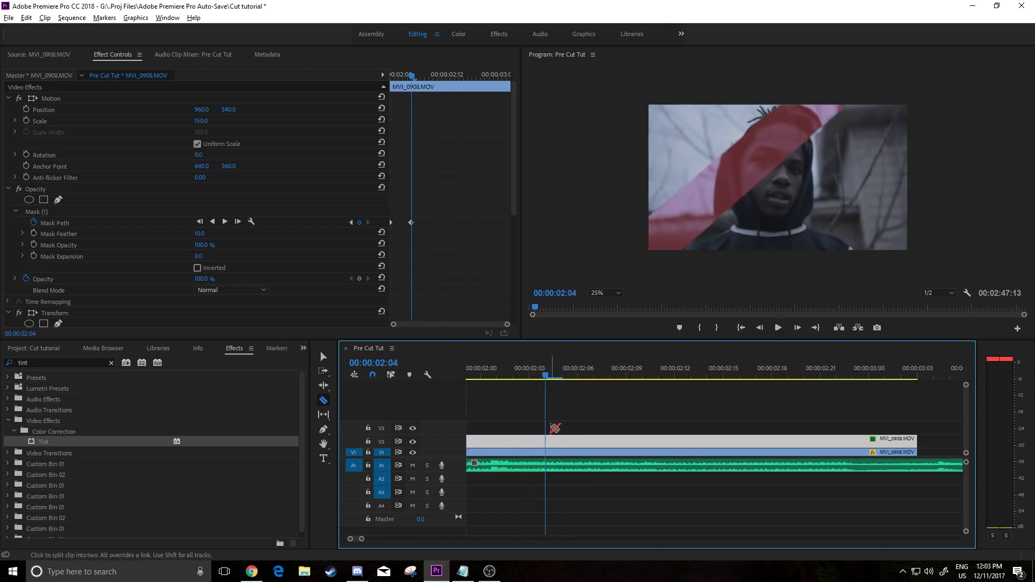
pyautogui.click(546, 441)
pyautogui.click(563, 441)
pyautogui.click(579, 441)
pyautogui.click(595, 441)
pyautogui.click(611, 442)
pyautogui.click(627, 441)
pyautogui.click(660, 441)
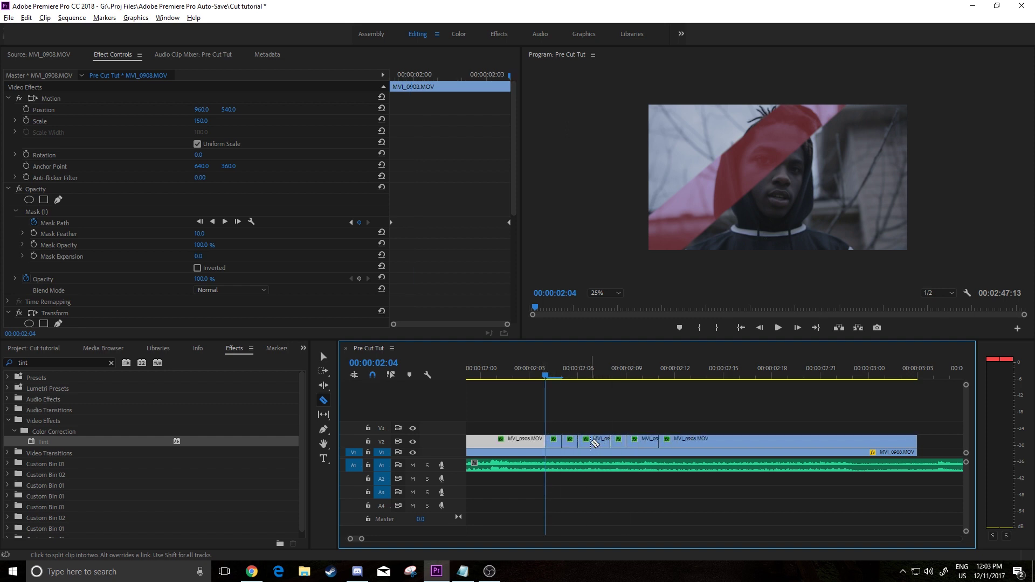
pyautogui.click(692, 441)
pyautogui.press('-')
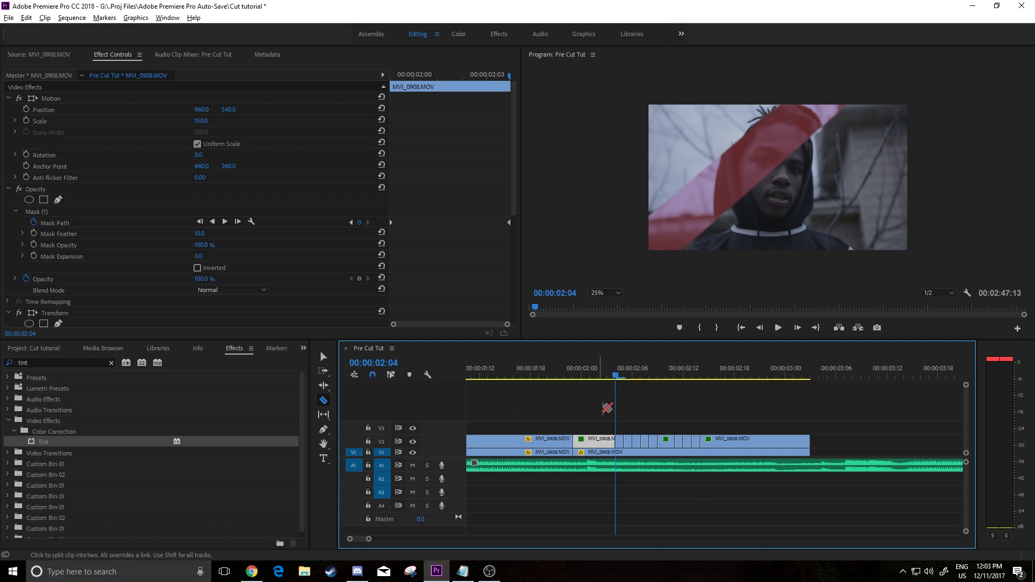
# Delete the one-frame V2 slices at 00:00:02:05 and 00:00:02:07, leaving alternating gaps
pyautogui.press('v')
pyautogui.click(629, 442)
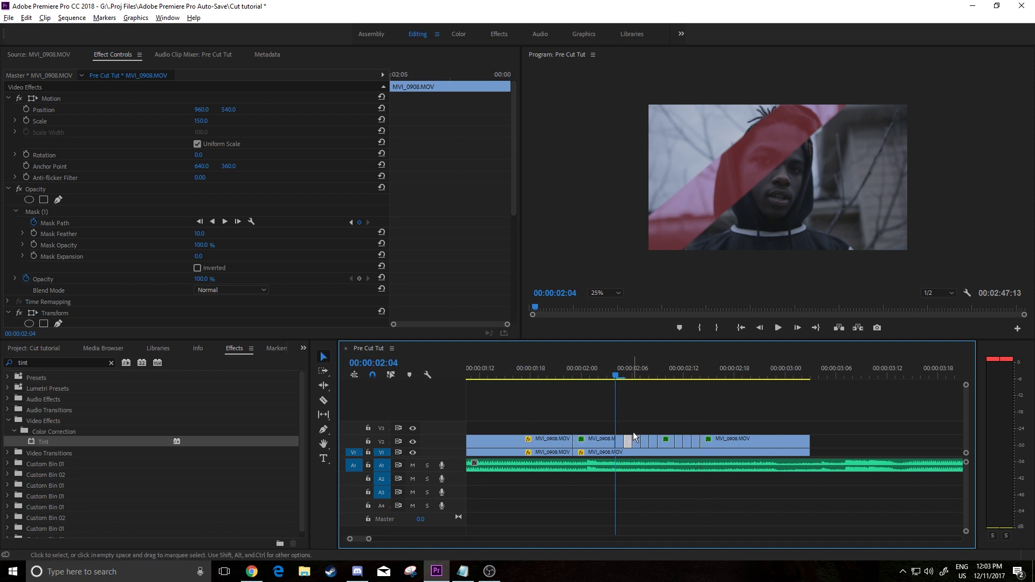
pyautogui.press('Delete')
pyautogui.click(645, 441)
pyautogui.press('Delete')
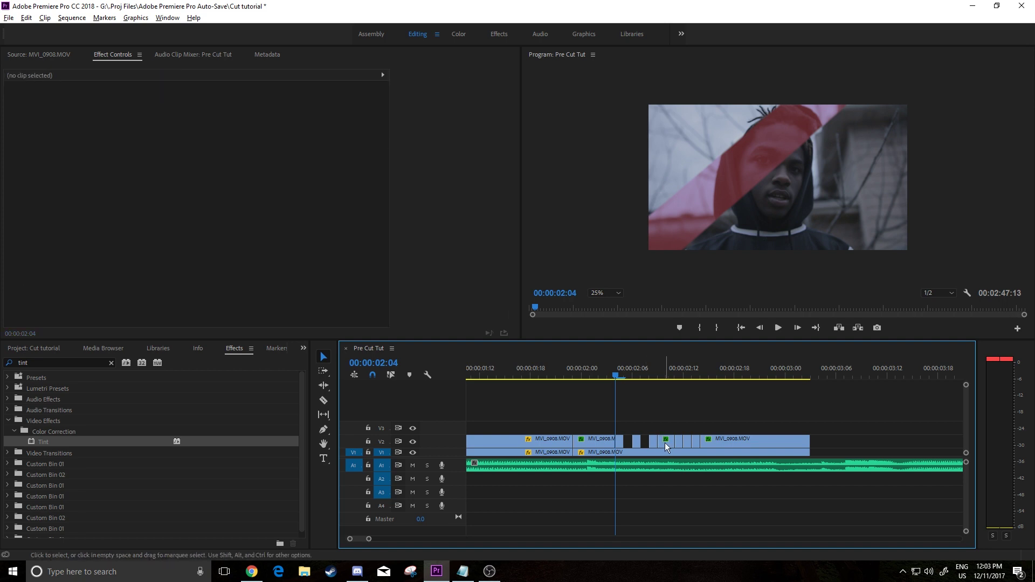
# Split the two-frame V2 slice starting at 00:00:02:09 and delete the one-frame slices at 00:00:02:09 and 00:00:02:11
pyautogui.press('c')
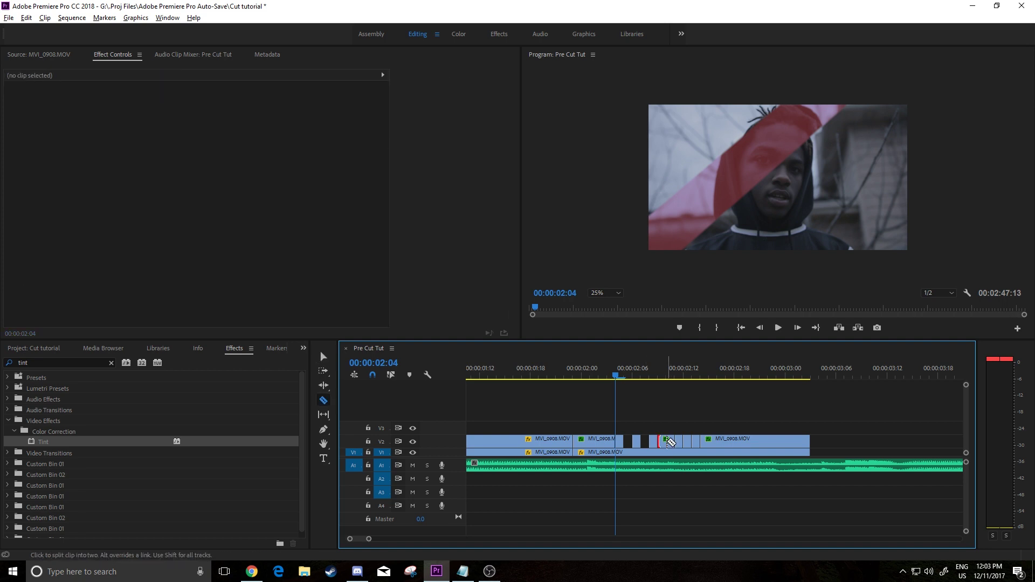
pyautogui.click(666, 442)
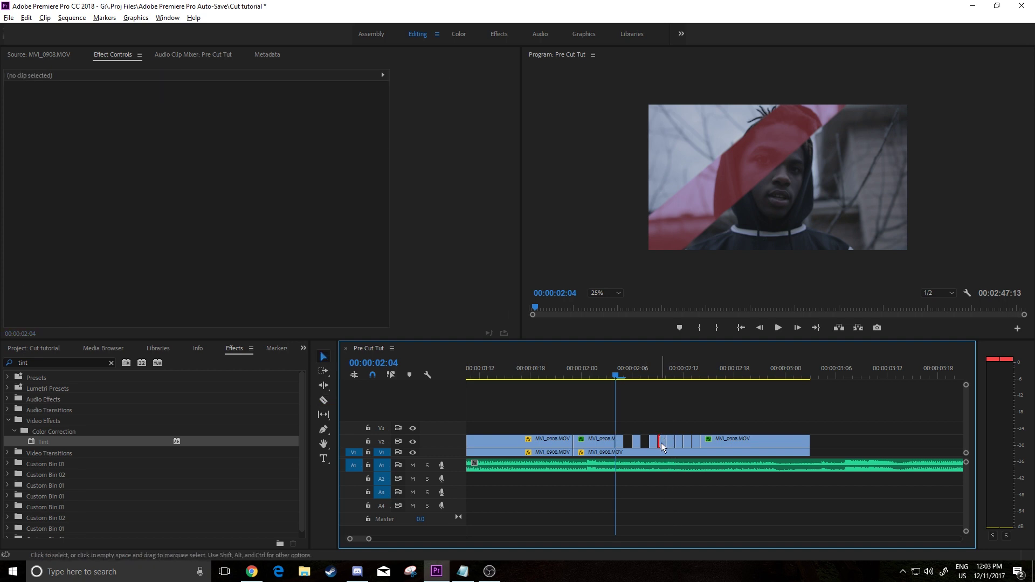
pyautogui.press('v')
pyautogui.click(664, 441)
pyautogui.press('Delete')
pyautogui.click(678, 441)
pyautogui.press('Delete')
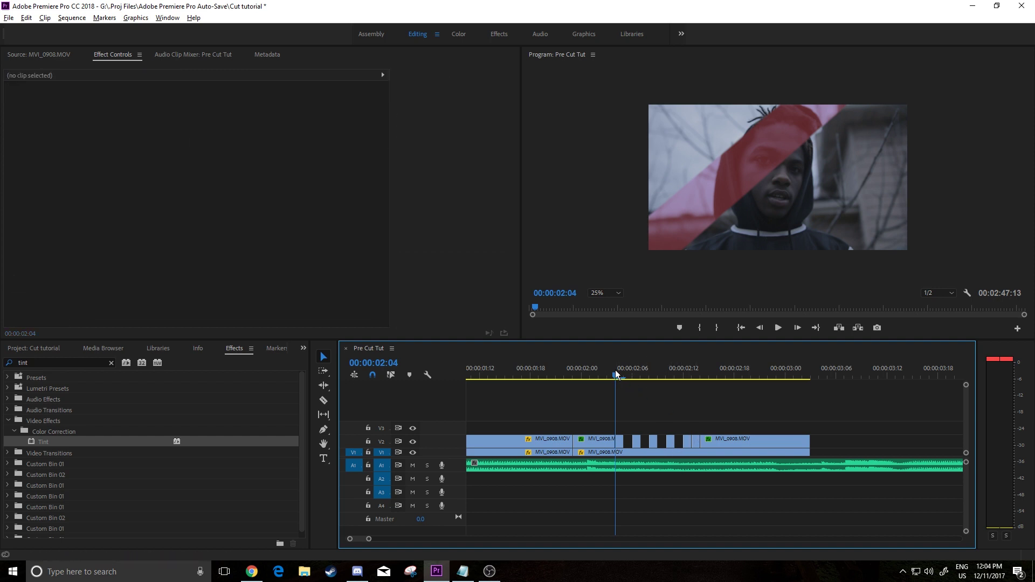
# Play back the sequence to check the flickering tinted strip
pyautogui.click(540, 373)
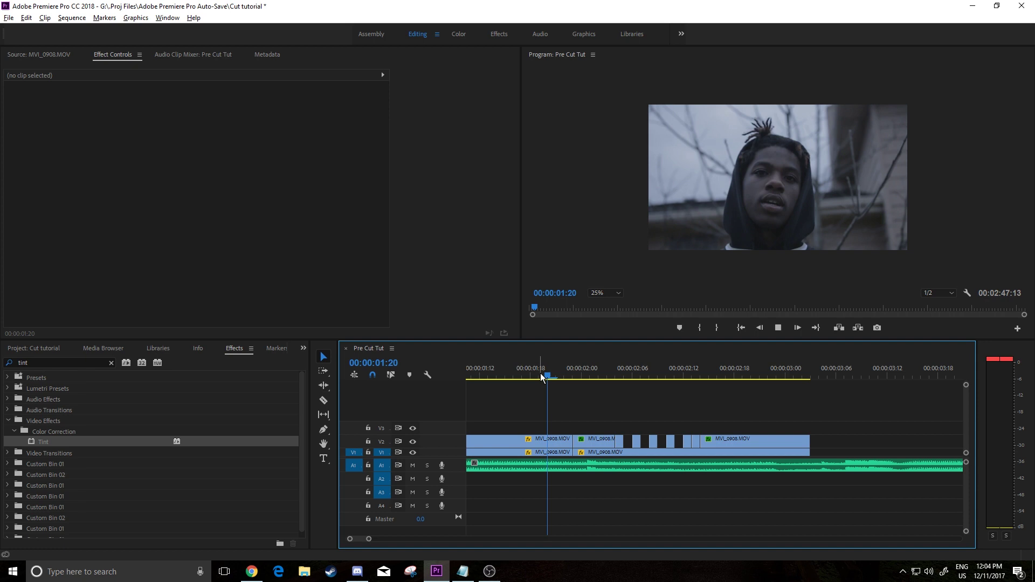
pyautogui.press('space')
pyautogui.press('Home')
pyautogui.press('space')
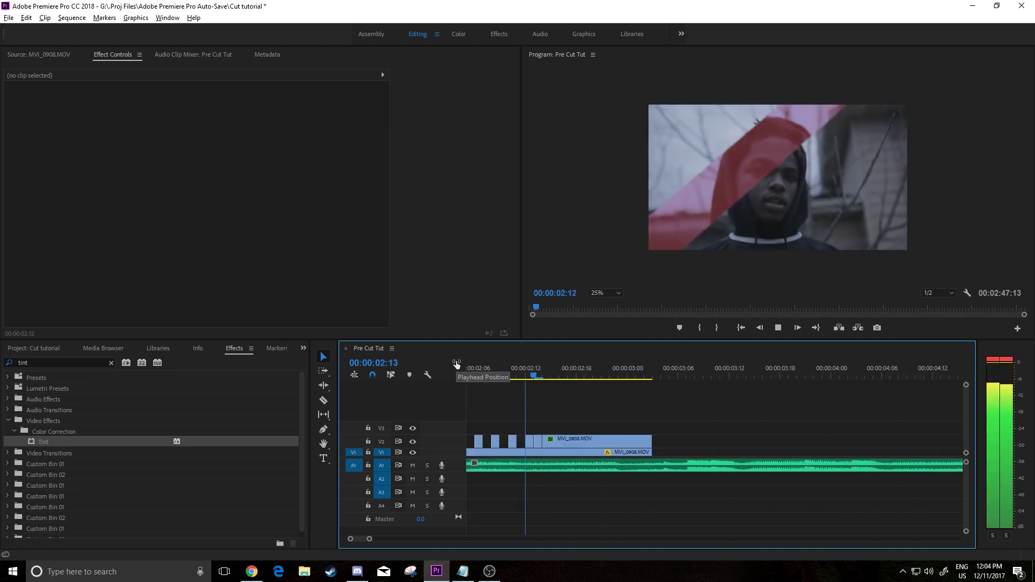
pyautogui.press('space')
# Extend the ends of the last V1 and V2 clips to about 00:00:03:23 and play back the section
pyautogui.moveTo(649, 449); pyautogui.dragTo(817, 449)
pyautogui.press('-')
pyautogui.moveTo(543, 369); pyautogui.dragTo(529, 368)
pyautogui.press('space')
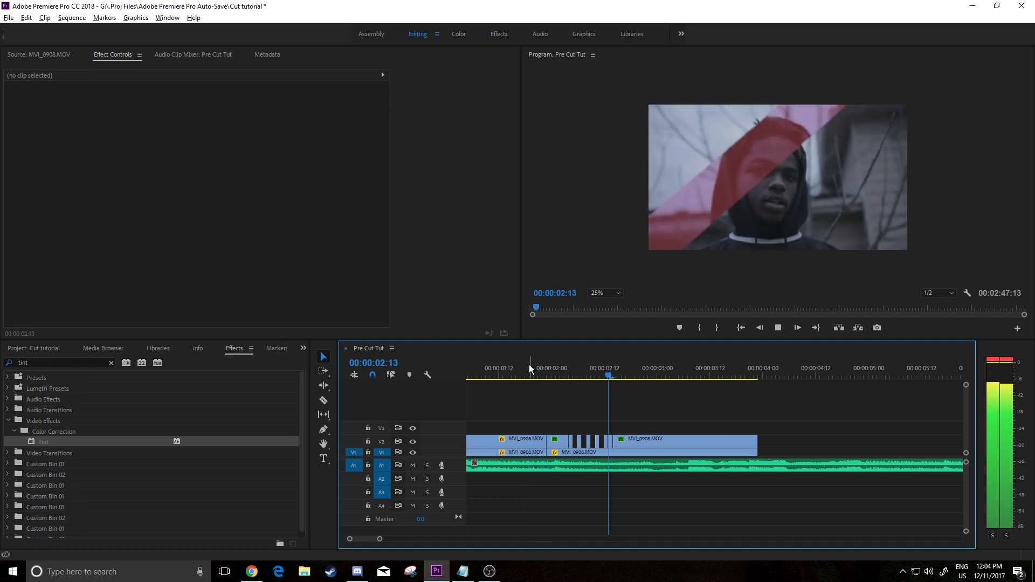
pyautogui.press('space')
# Cut the last V2 clip at 00:00:03:00
pyautogui.click(651, 442)
pyautogui.press('c')
pyautogui.click(657, 439)
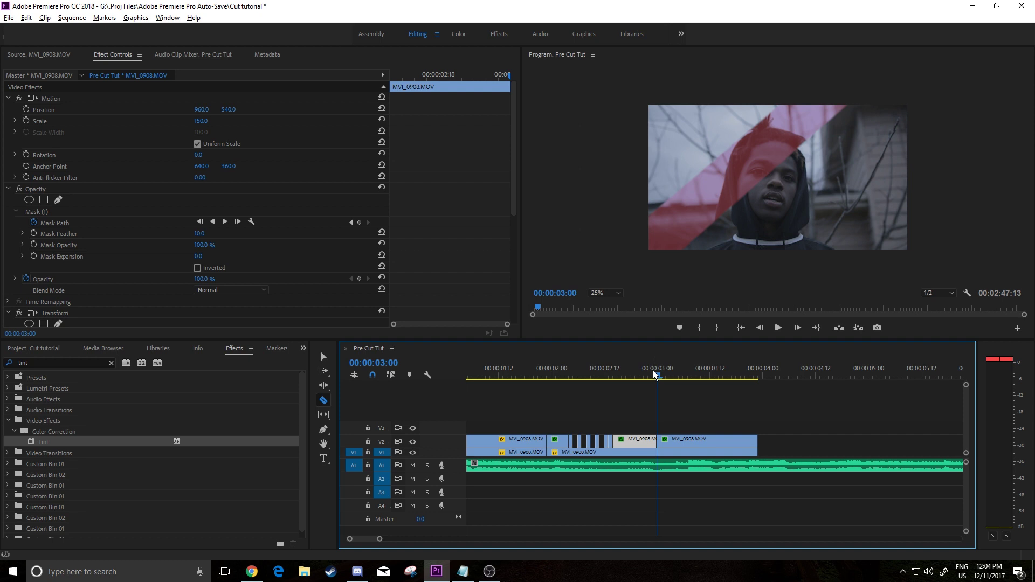
# Set the Transform effect's scale to 185 on the V2 clip that starts at 00:00:03:00
pyautogui.moveTo(658, 376)
pyautogui.mouseDown()
pyautogui.moveTo(675, 380)
pyautogui.moveTo(638, 380)
pyautogui.moveTo(693, 386)
pyautogui.moveTo(648, 380)
pyautogui.mouseUp()
pyautogui.press('v')
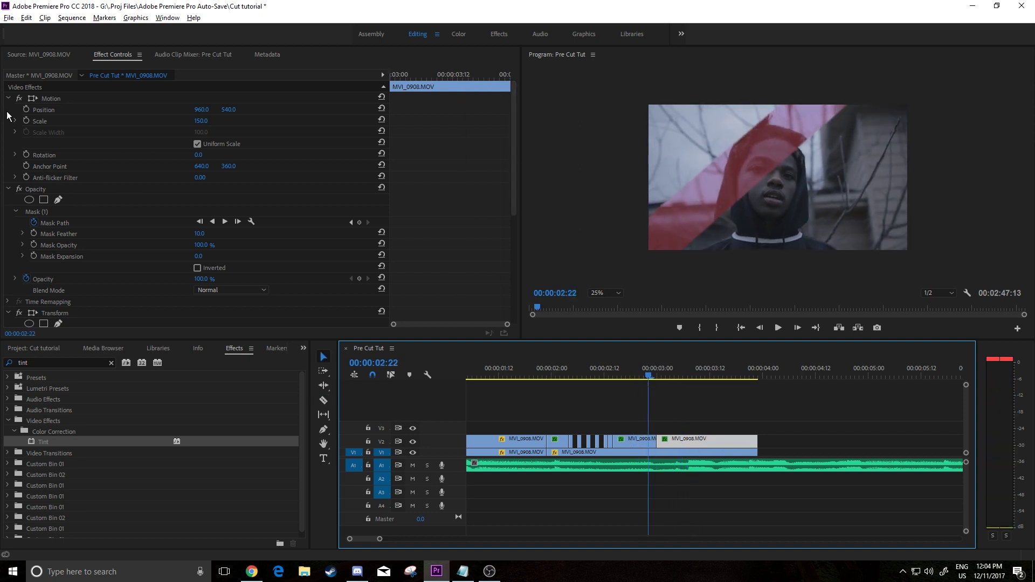
pyautogui.click(208, 119)
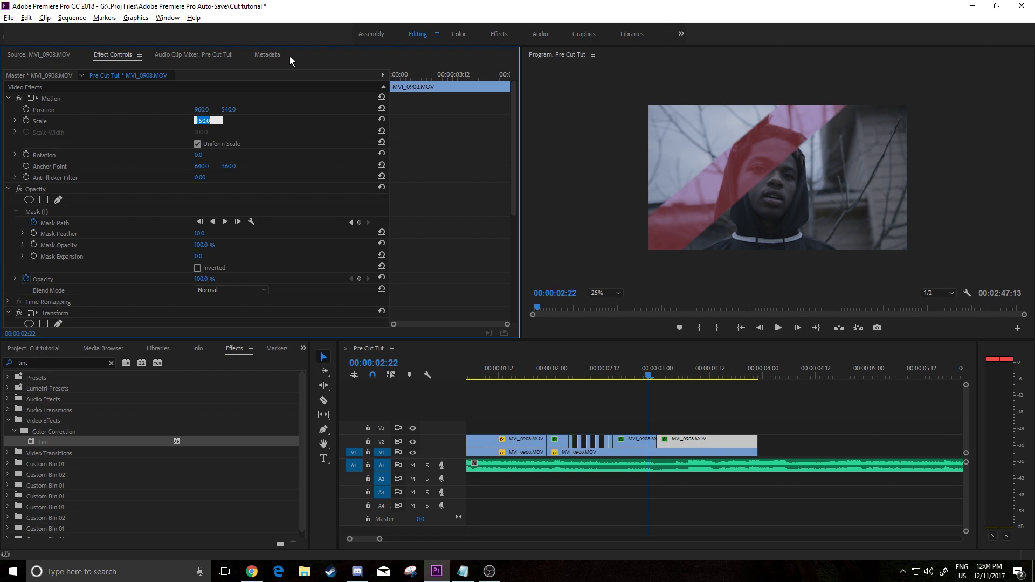
pyautogui.scroll(-5, 313, 232)
pyautogui.click(208, 207)
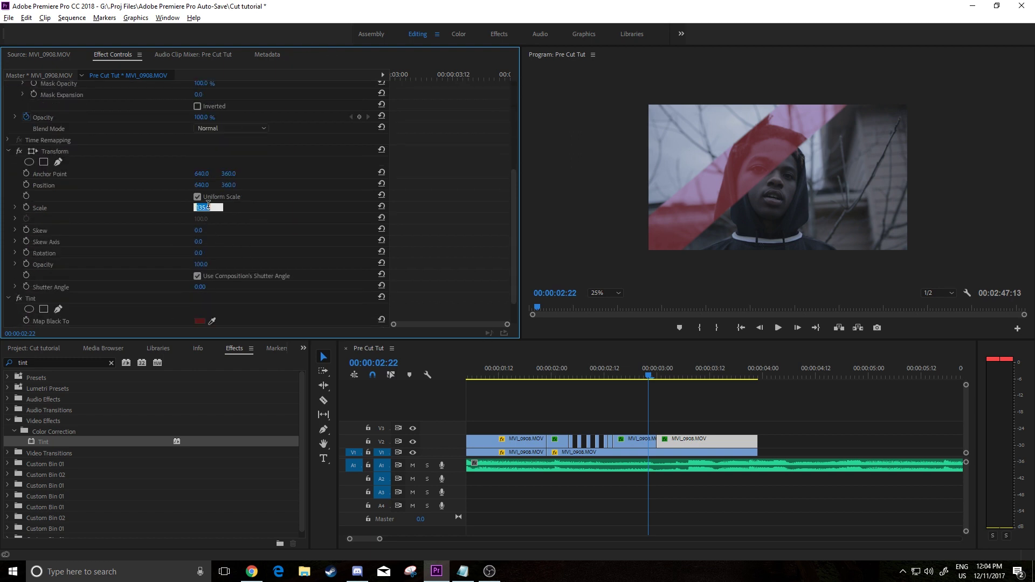
pyautogui.write('145')
pyautogui.press('Return')
pyautogui.moveTo(648, 372); pyautogui.dragTo(670, 372)
pyautogui.click(208, 206)
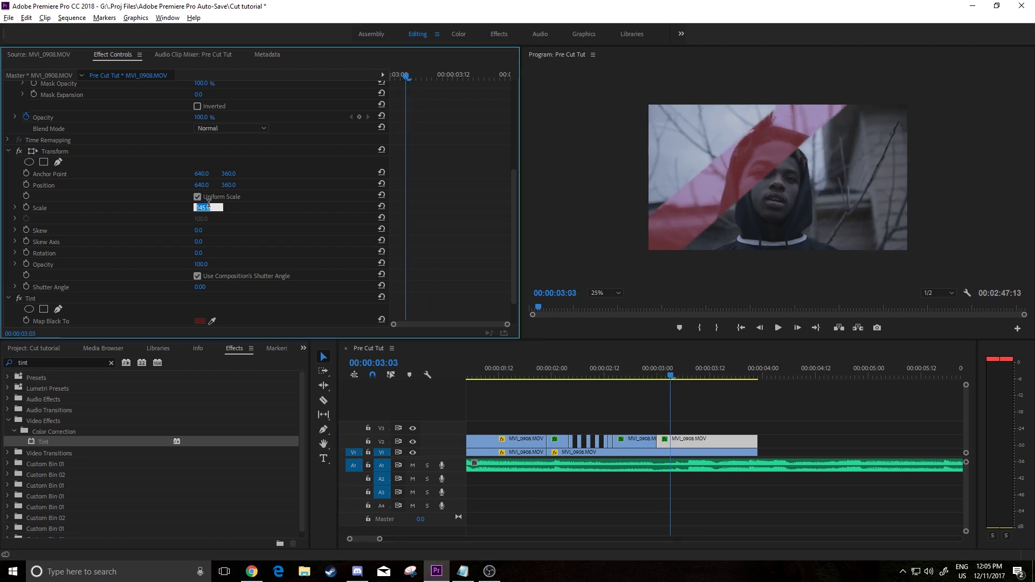
pyautogui.write('185')
pyautogui.press('Return')
# Cut the V1 clip at 00:00:03:03 and trim the end of its first part back to 00:00:03:00
pyautogui.click(550, 373)
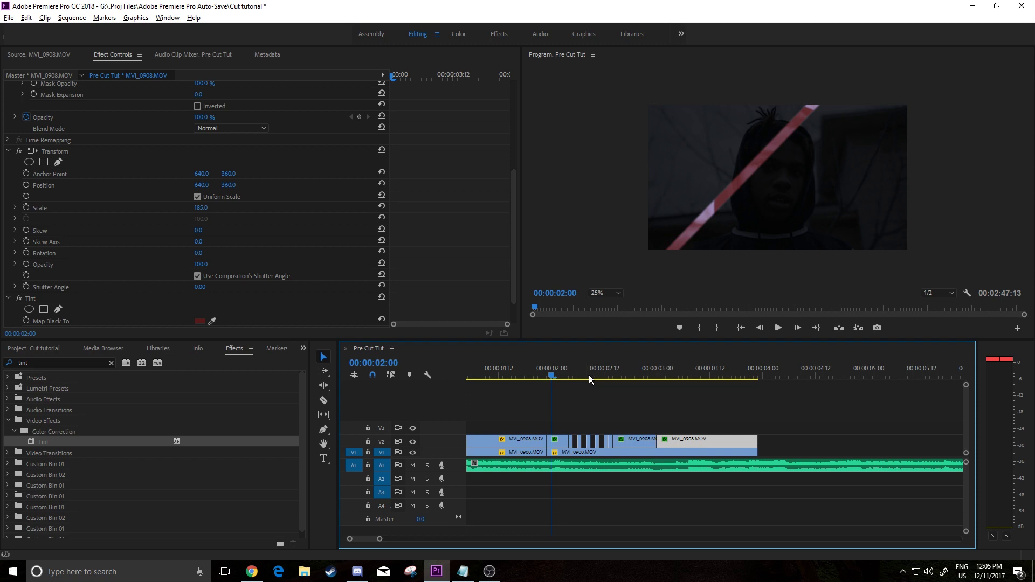
pyautogui.moveTo(553, 378); pyautogui.dragTo(668, 381)
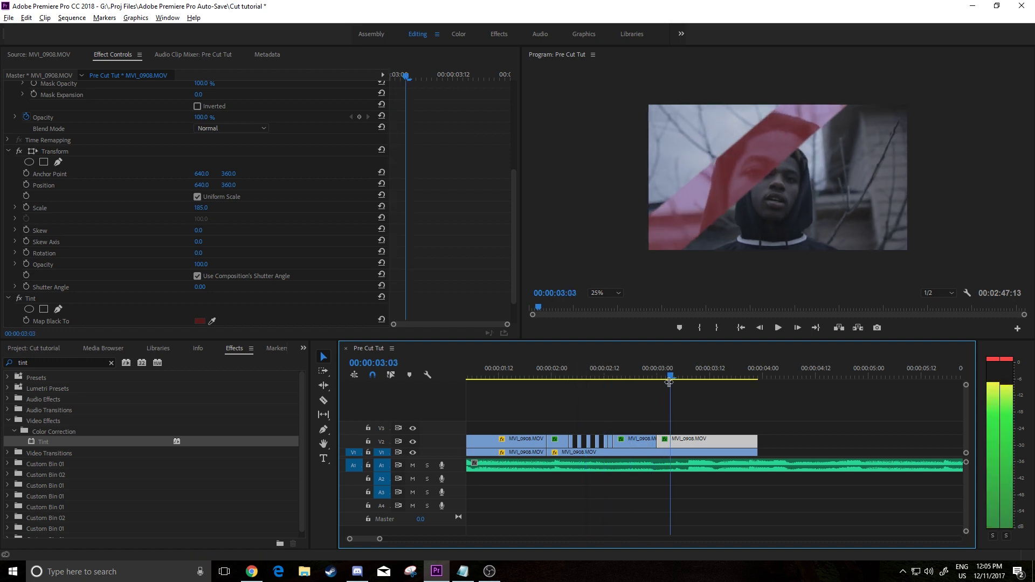
pyautogui.press('c')
pyautogui.click(670, 453)
pyautogui.press('v')
pyautogui.moveTo(669, 453); pyautogui.dragTo(656, 452)
pyautogui.moveTo(672, 373)
pyautogui.mouseDown()
pyautogui.moveTo(609, 380)
pyautogui.moveTo(656, 376)
pyautogui.mouseUp()
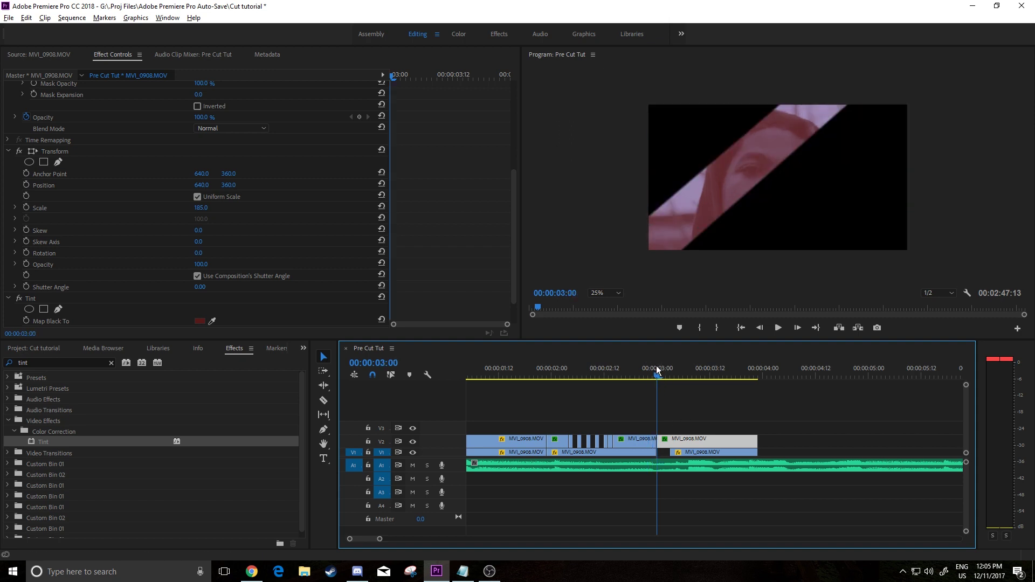
# Extend the start of the last V1 clip back to 00:00:03:00, select it and play back the sequence
pyautogui.moveTo(656, 378)
pyautogui.mouseDown()
pyautogui.moveTo(678, 381)
pyautogui.moveTo(665, 377)
pyautogui.mouseUp()
pyautogui.moveTo(671, 452); pyautogui.dragTo(659, 454)
pyautogui.click(669, 454)
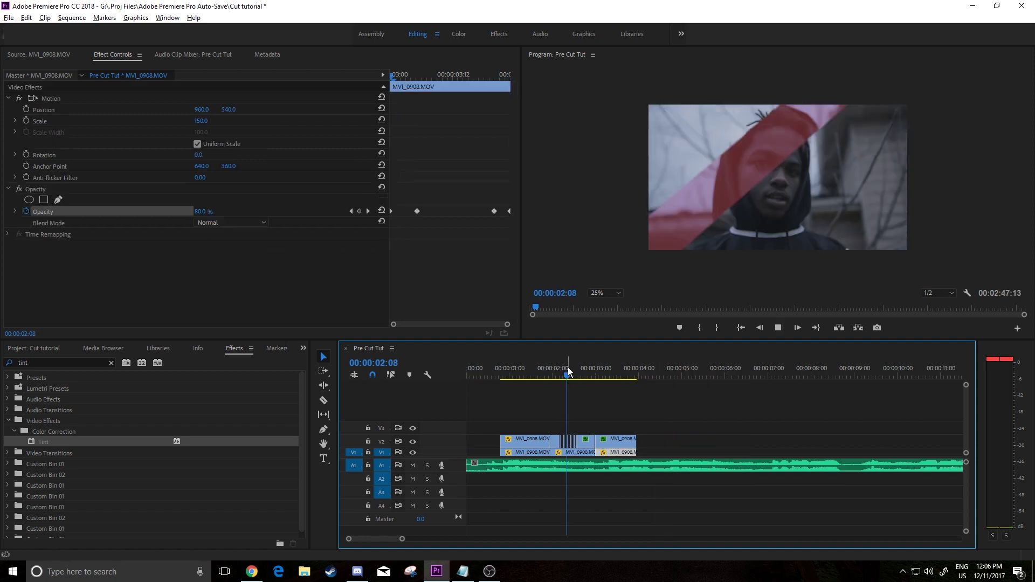
pyautogui.press('space')
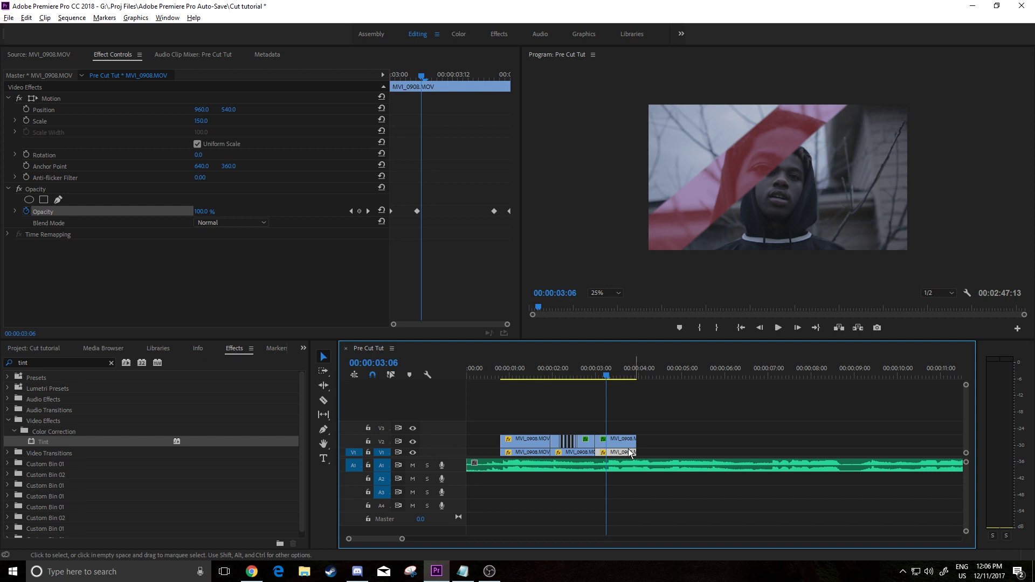
# Delete the last V1 clip and shorten the last V2 clip so it ends at 00:00:03:07
pyautogui.click(613, 441)
pyautogui.press('=')
pyautogui.click(597, 454)
pyautogui.press('Delete')
pyautogui.moveTo(708, 441); pyautogui.dragTo(602, 439)
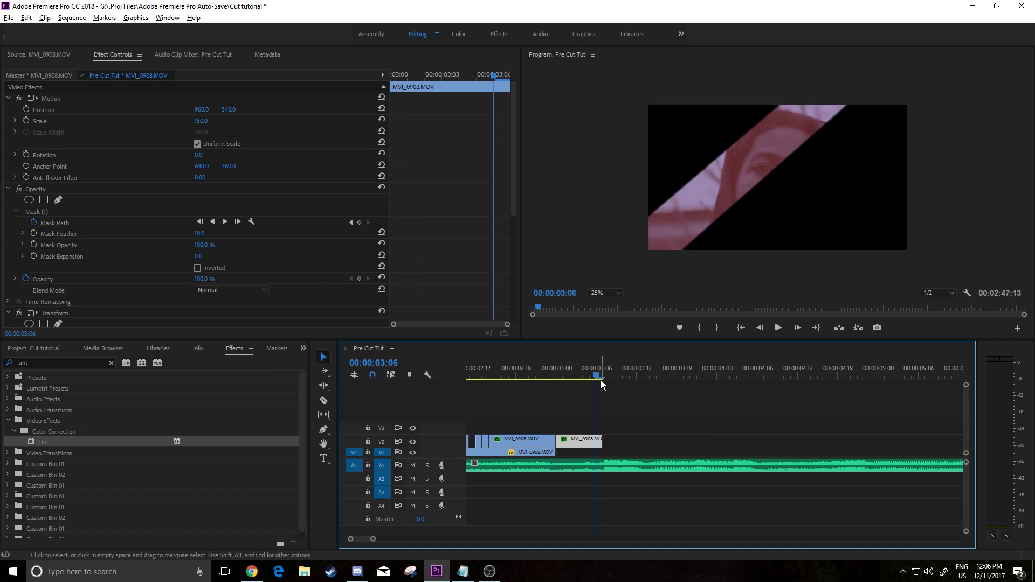
# Add a 100% opacity keyframe to the last V2 clip at 00:00:03:04 and move to the clip's end
pyautogui.click(569, 377)
pyautogui.moveTo(569, 377)
pyautogui.mouseDown()
pyautogui.moveTo(549, 378)
pyautogui.moveTo(608, 378)
pyautogui.moveTo(550, 382)
pyautogui.mouseUp()
pyautogui.click(575, 440)
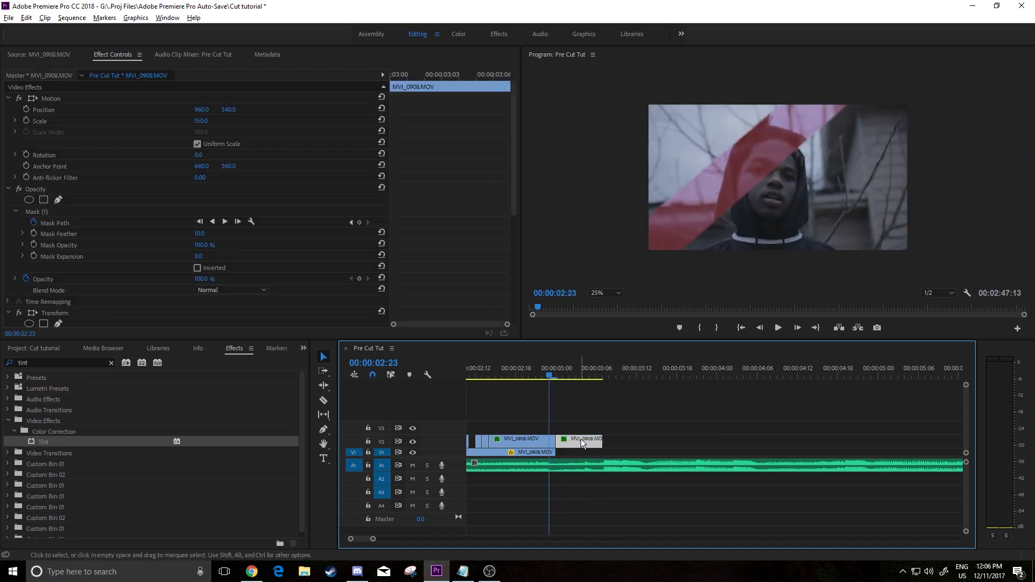
pyautogui.moveTo(570, 378); pyautogui.dragTo(582, 381)
pyautogui.click(359, 278)
pyautogui.moveTo(462, 93); pyautogui.dragTo(599, 122)
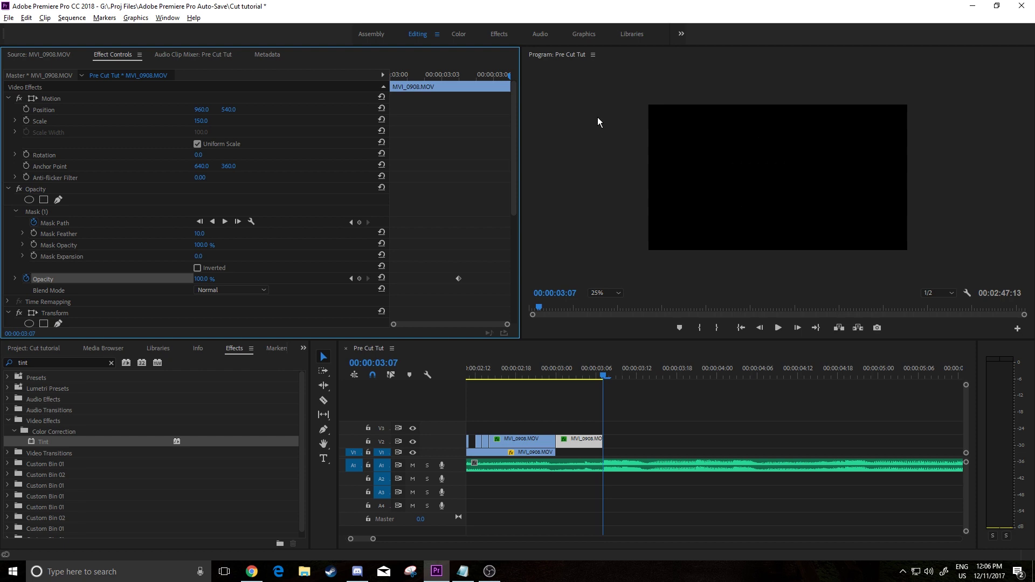
# Deselect the clip and play back the whole edit from the first cut through the final tinted strip
pyautogui.click(611, 381)
pyautogui.press('-')
pyautogui.press('-')
pyautogui.press('-')
pyautogui.click(508, 372)
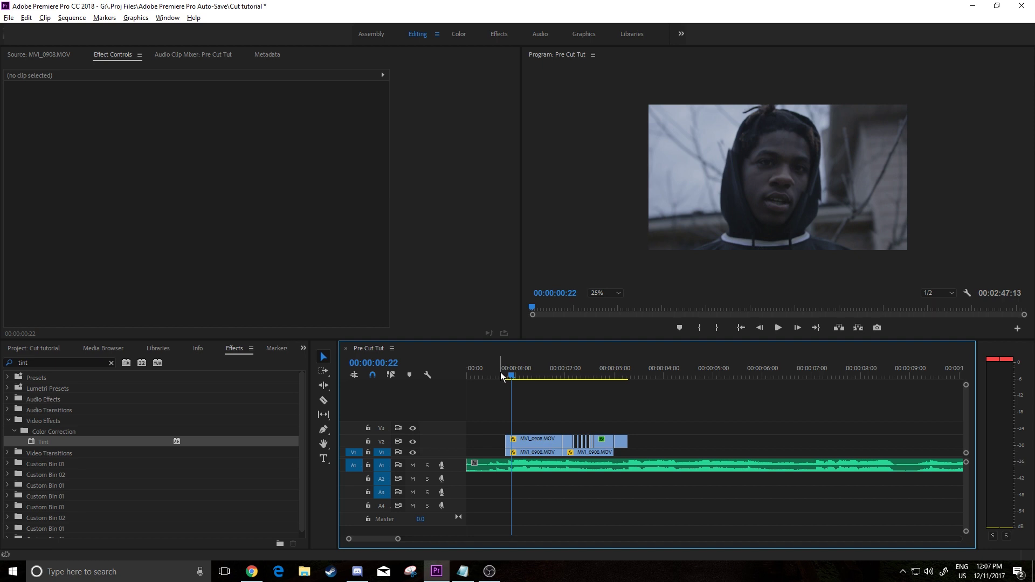
pyautogui.click(557, 367)
pyautogui.press('space')
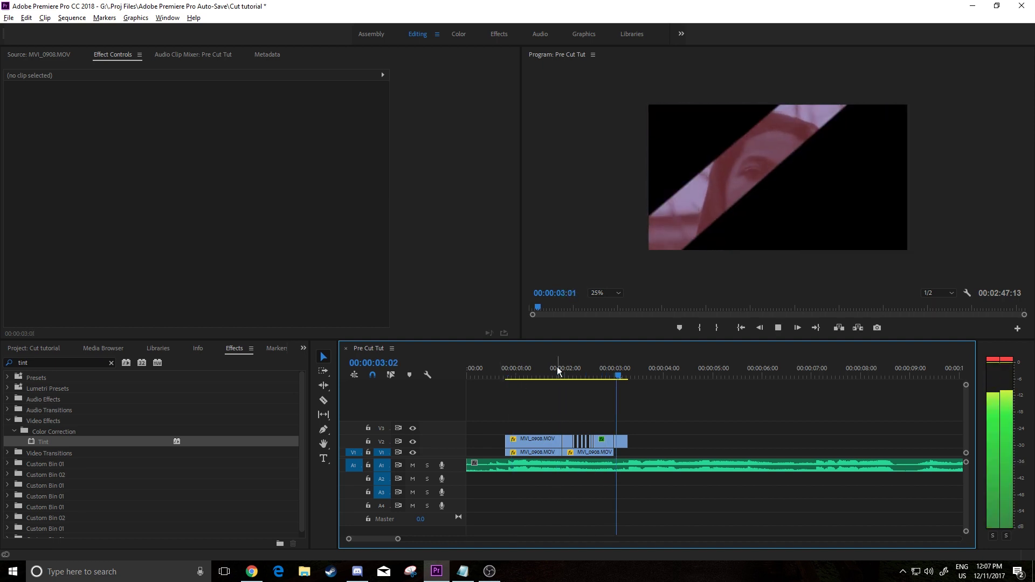
pyautogui.click(558, 366)
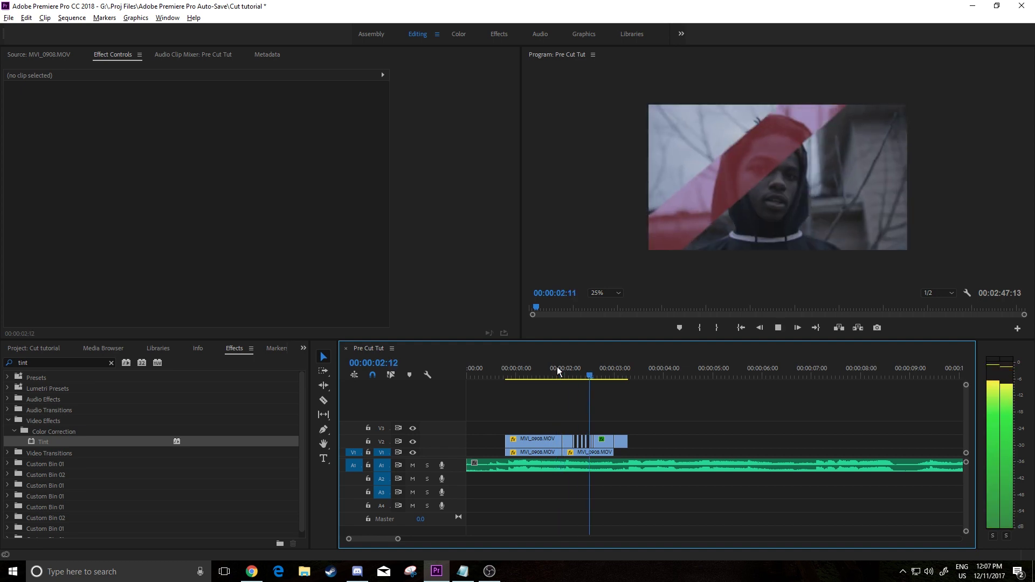
pyautogui.press('space')
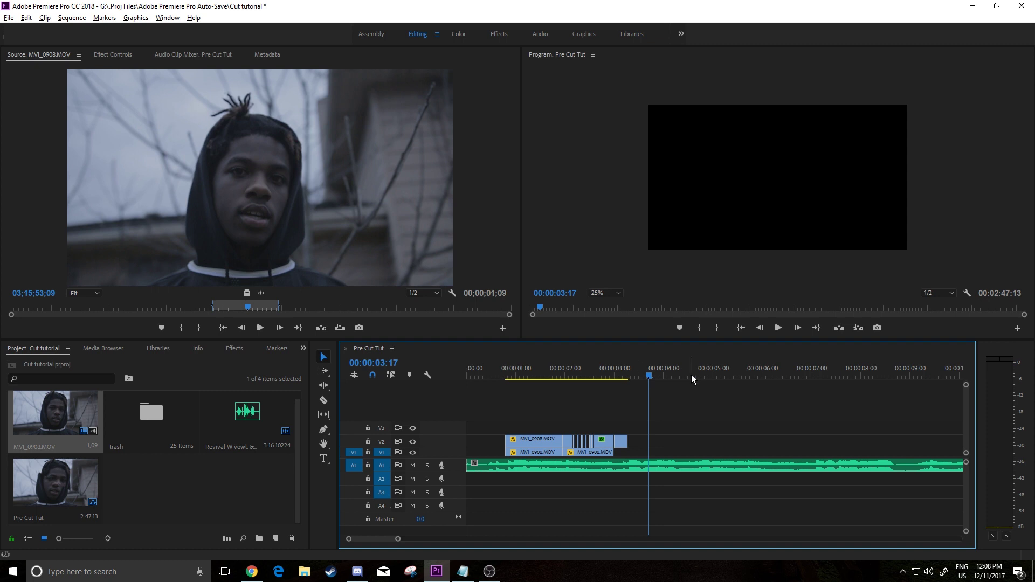
# Place only the video of MVI_0908.MOV on V1 at 00:00:03:17 and fit it to the frame size
pyautogui.moveTo(245, 293); pyautogui.dragTo(648, 385)
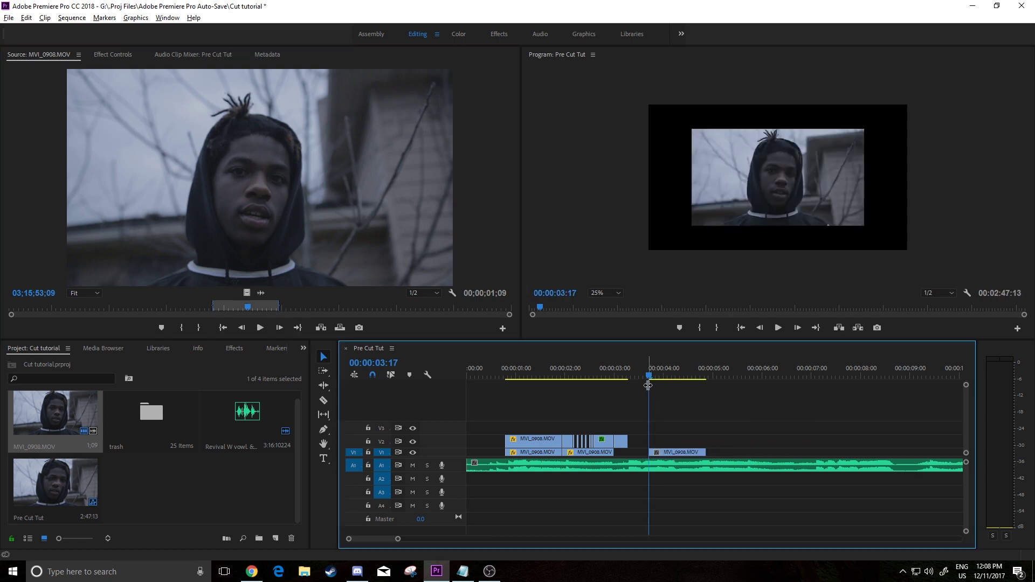
pyautogui.rightClick(691, 452)
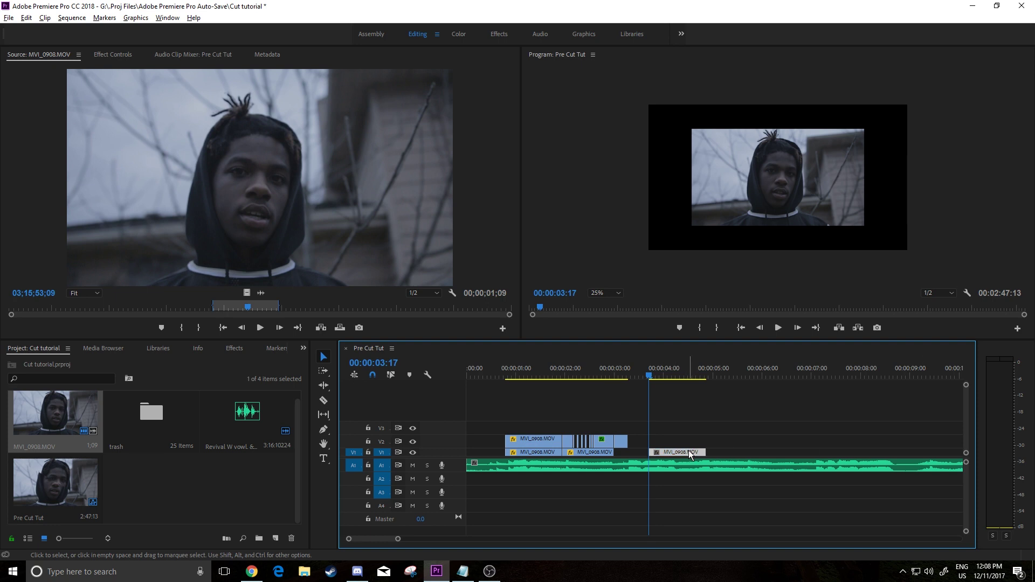
pyautogui.click(746, 439)
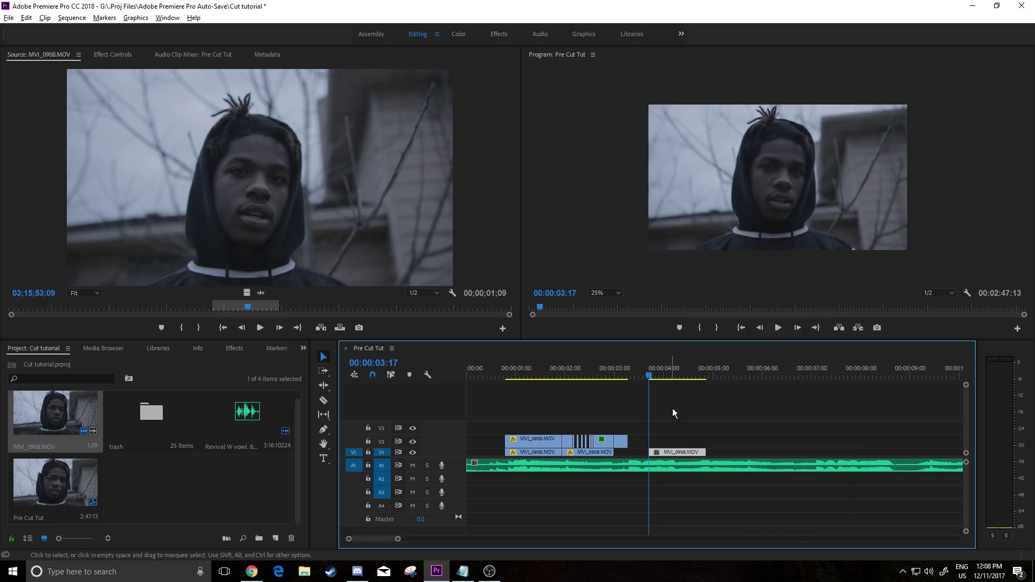
# Move the new V1 clip to start at 00:00:03:07 and place a duplicate of it directly above on V2
pyautogui.moveTo(667, 457); pyautogui.dragTo(631, 457)
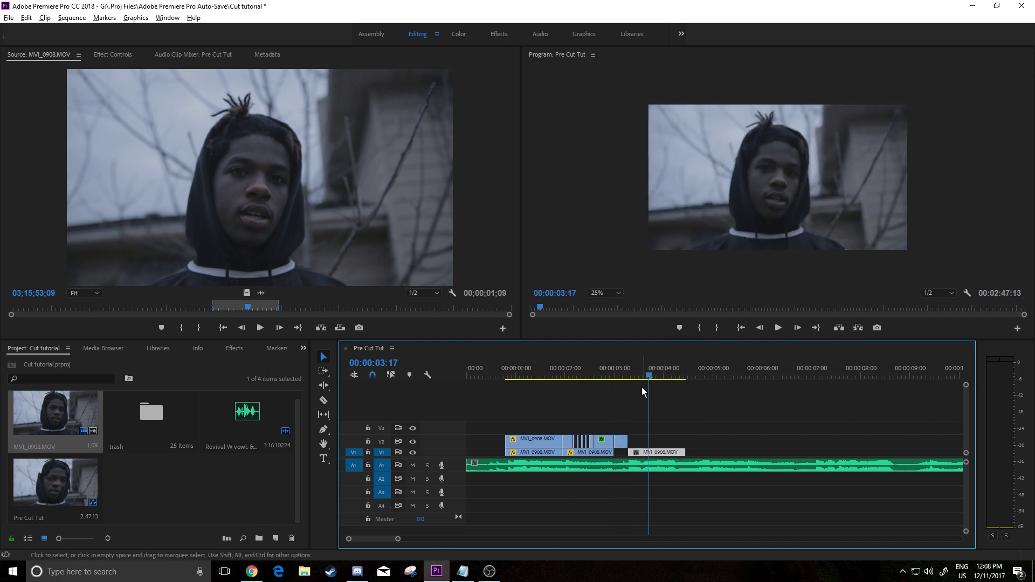
pyautogui.moveTo(650, 376); pyautogui.dragTo(628, 375)
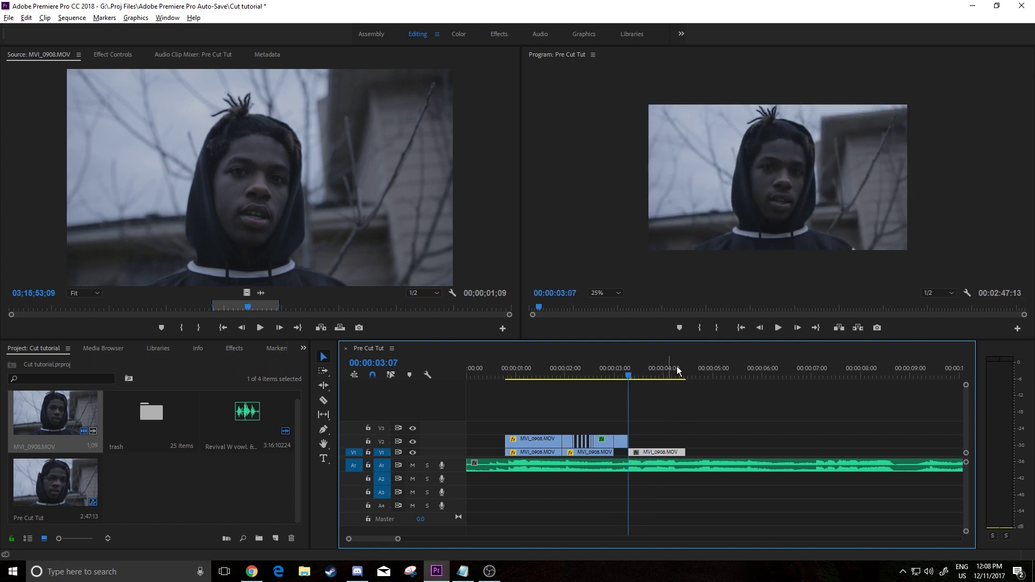
pyautogui.moveTo(644, 455); pyautogui.dragTo(649, 440)
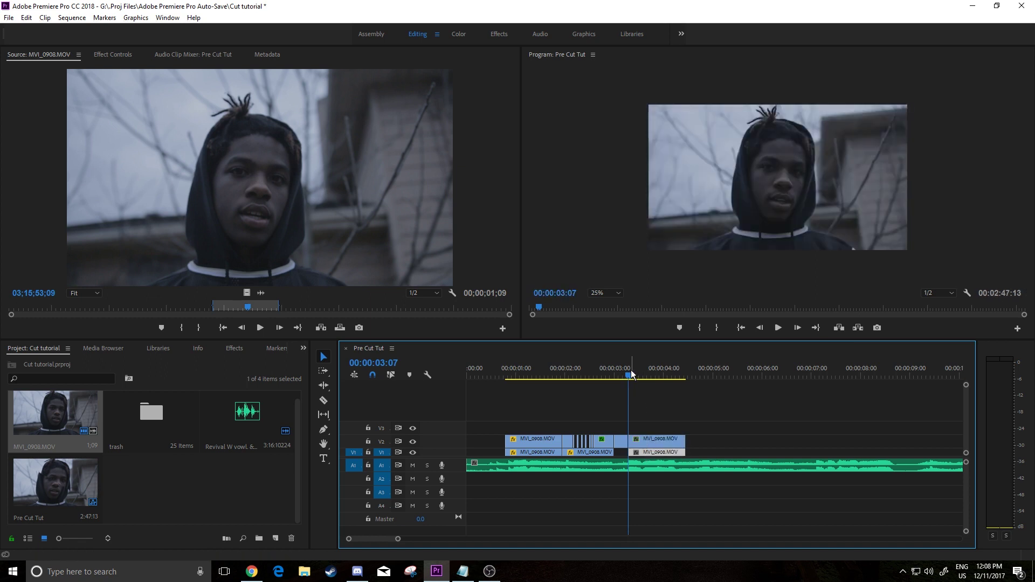
# Set the Scale of the duplicated V2 clip at 00:00:03:07 to 125
pyautogui.click(650, 441)
pyautogui.click(120, 55)
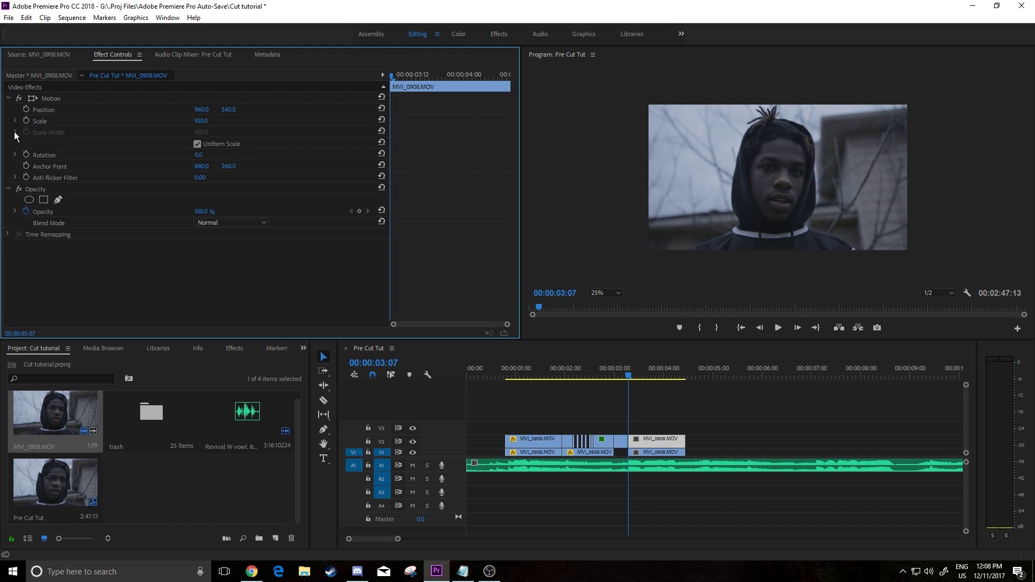
pyautogui.click(207, 119)
pyautogui.write('125')
pyautogui.press('Return')
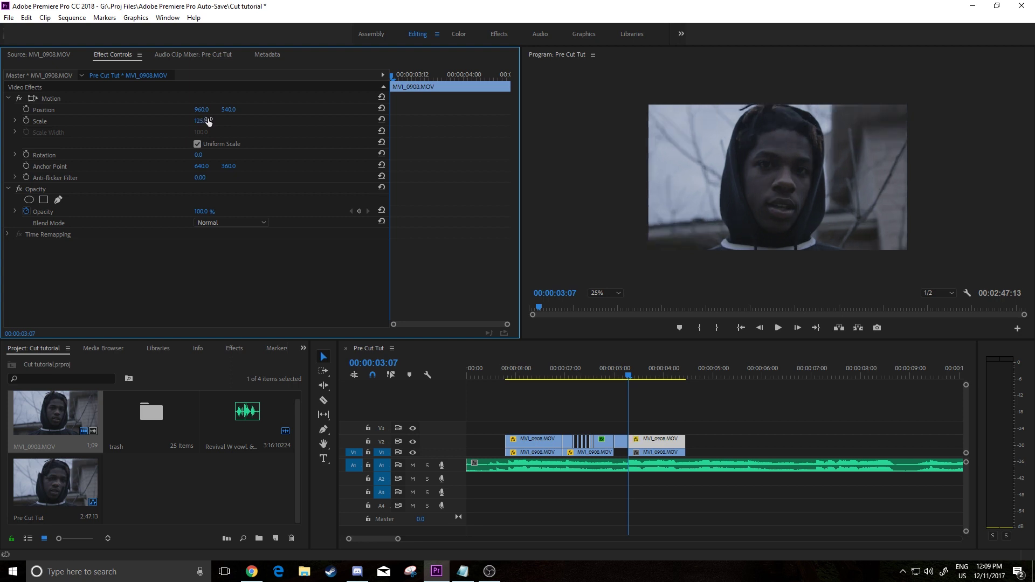
# Draw a closed four-point opacity mask on the enlarged V2 clip, with a diagonal edge cutting off the right part of the frame
pyautogui.click(649, 439)
pyautogui.click(57, 201)
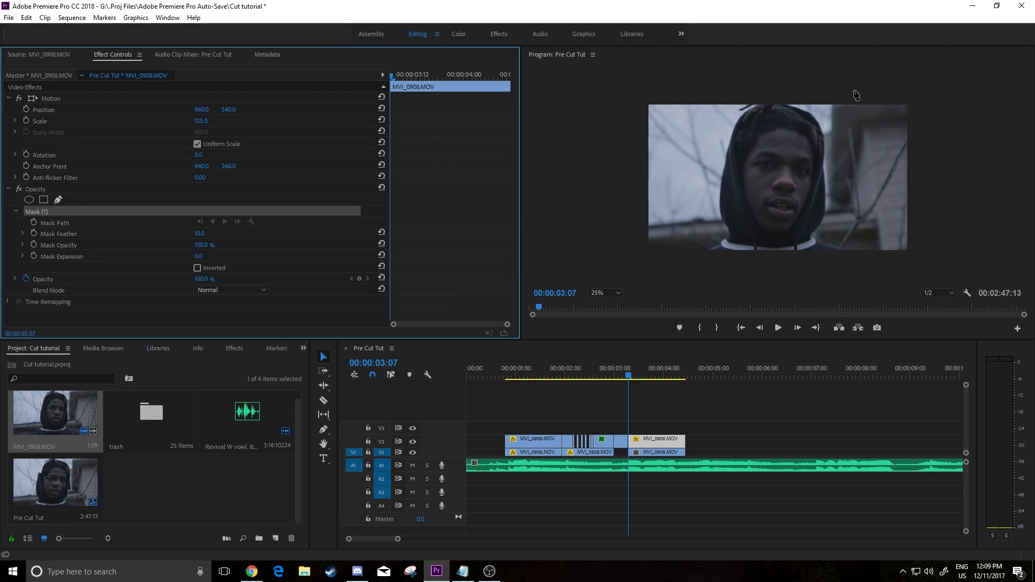
pyautogui.click(895, 96)
pyautogui.click(829, 263)
pyautogui.click(935, 274)
pyautogui.click(950, 93)
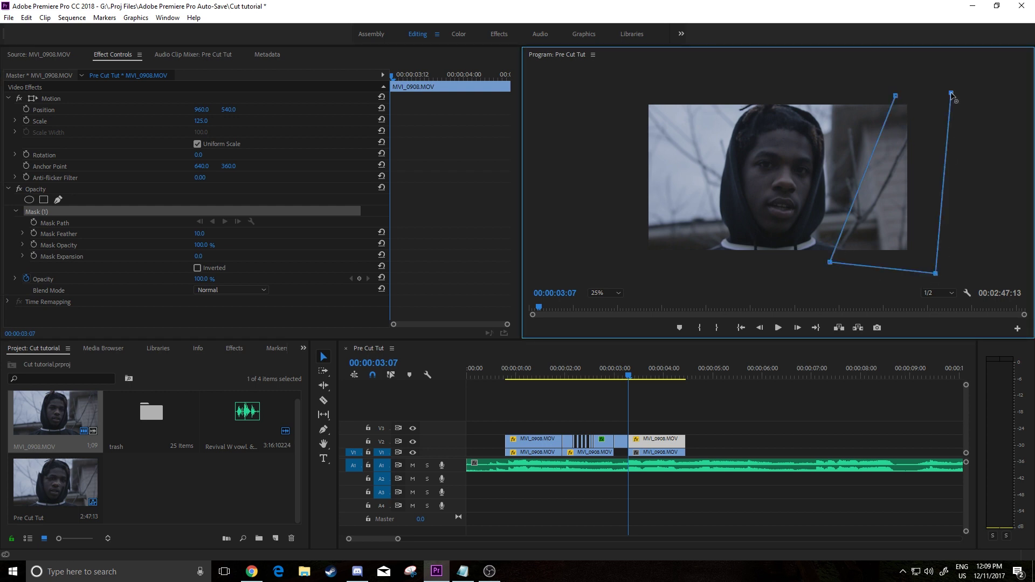
pyautogui.click(895, 96)
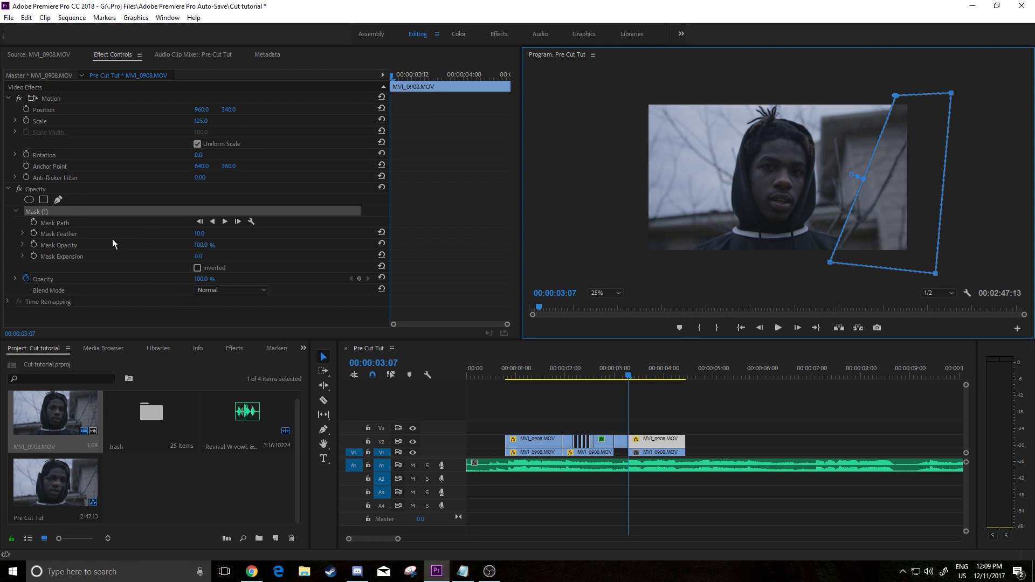
# Start keyframing the Mask Path, move its first keyframe to 00:00:03:17 and return to 00:00:03:07
pyautogui.click(33, 223)
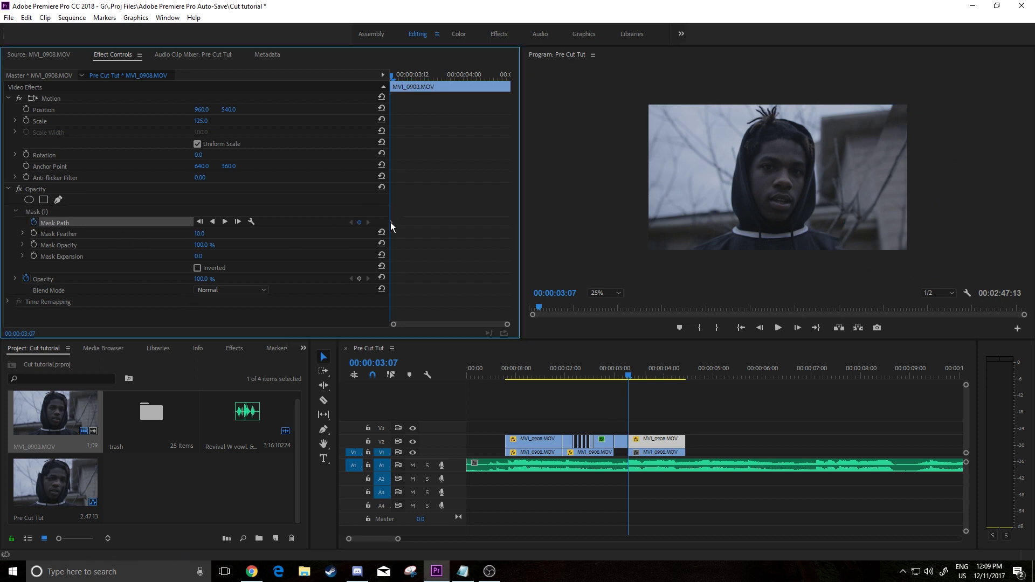
pyautogui.hotkey('shift', 'Right')
pyautogui.hotkey('shift', 'Right')
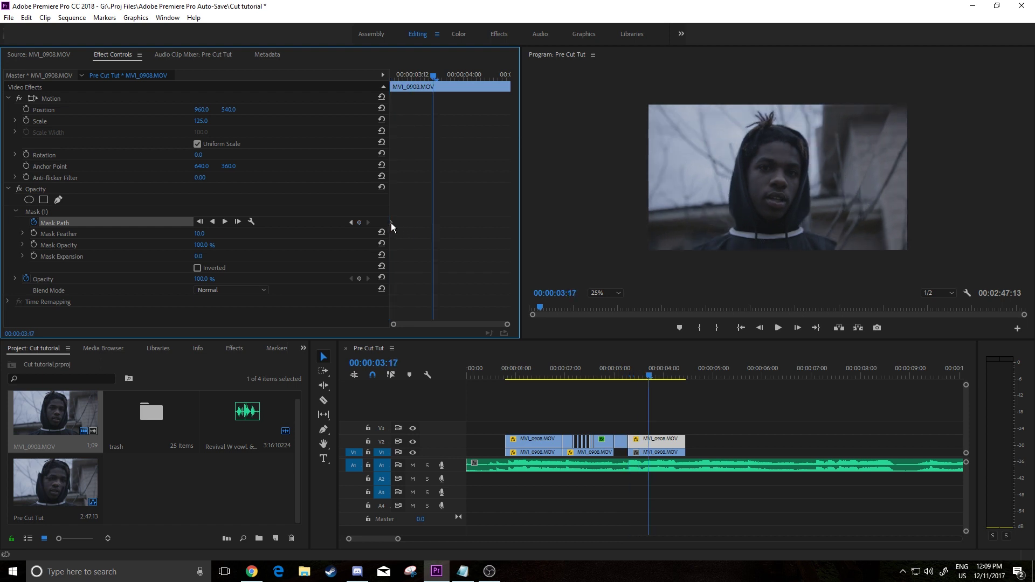
pyautogui.moveTo(391, 223); pyautogui.dragTo(434, 224)
pyautogui.hotkey('shift', 'Left')
pyautogui.hotkey('shift', 'Left')
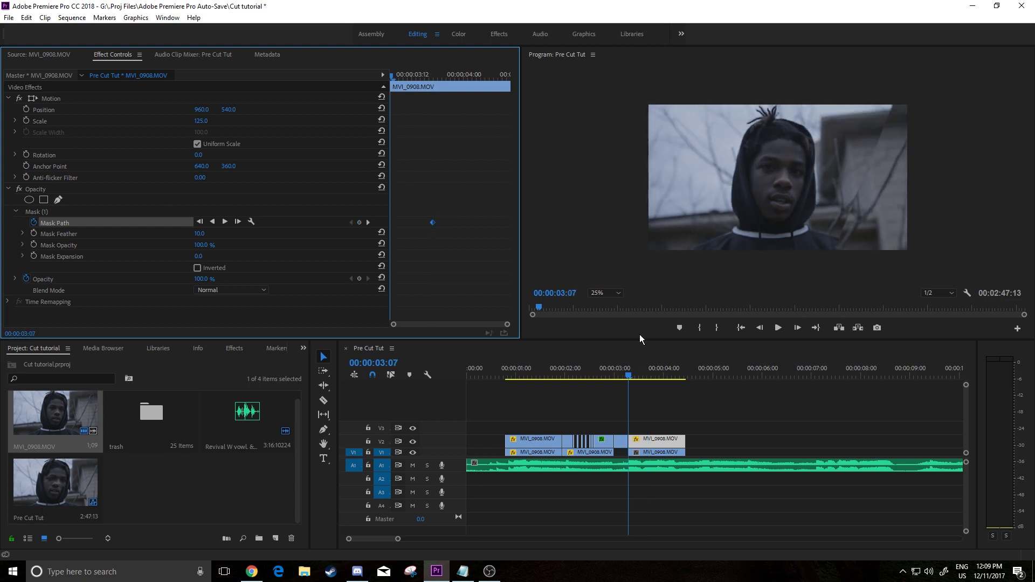
# At 00:00:03:07, extend the mask's two left corners past the left edge so it covers the whole frame
pyautogui.click(41, 213)
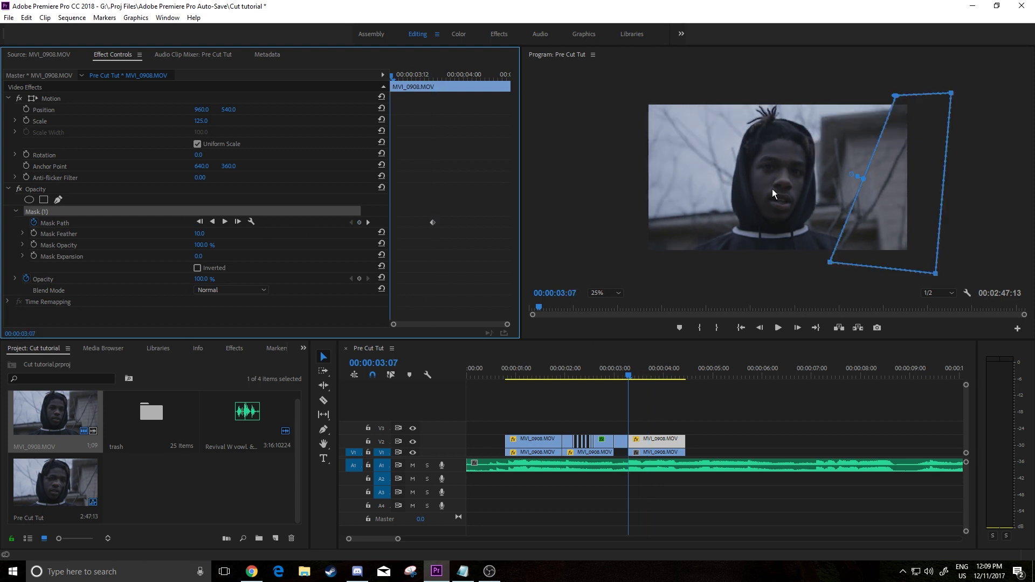
pyautogui.click(896, 97)
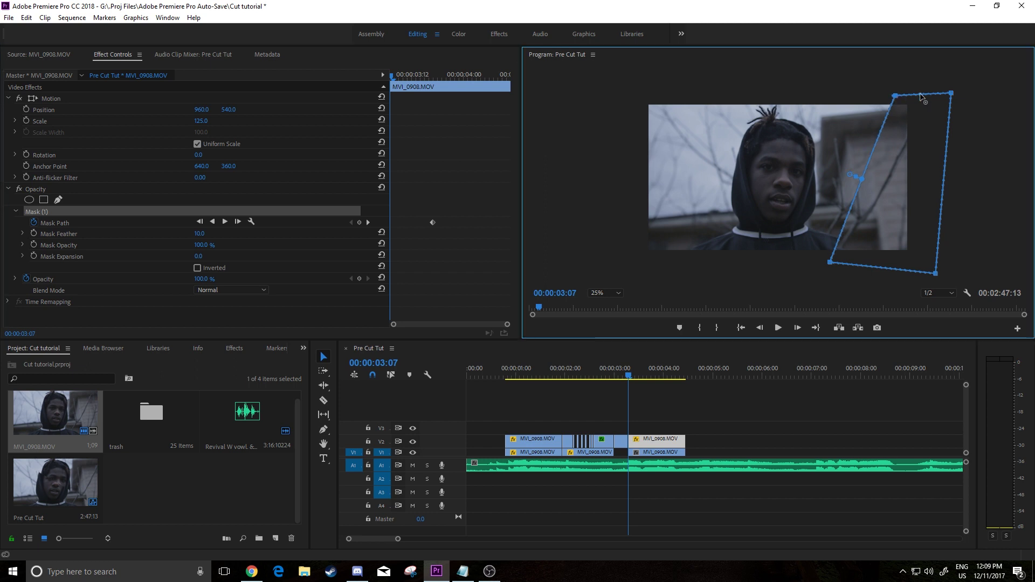
pyautogui.moveTo(897, 95); pyautogui.dragTo(637, 97)
pyautogui.moveTo(830, 265); pyautogui.dragTo(513, 260)
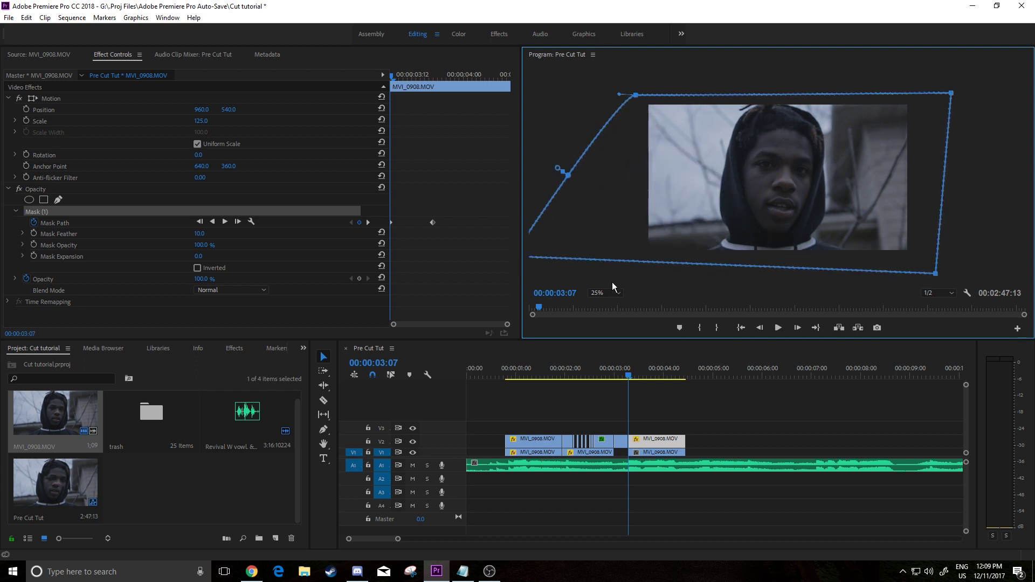
# Swap the Mask Path keyframes, with the full-frame shape at 00:00:03:17 and the narrow one at 00:00:03:07, and preview the animation
pyautogui.click(615, 377)
pyautogui.moveTo(615, 377); pyautogui.dragTo(648, 375)
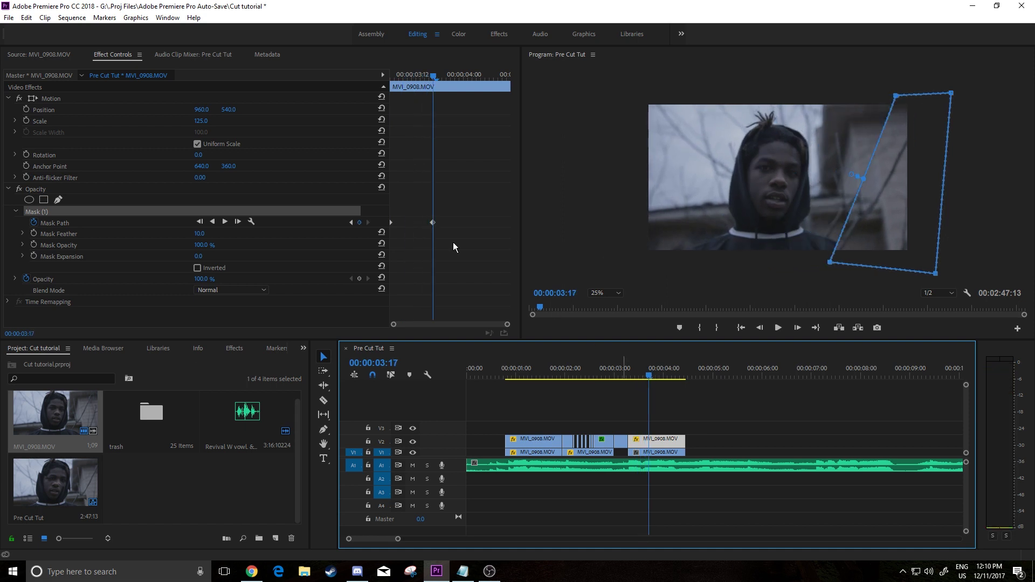
pyautogui.moveTo(390, 223); pyautogui.dragTo(432, 223)
pyautogui.moveTo(429, 76); pyautogui.dragTo(332, 100)
pyautogui.press('space')
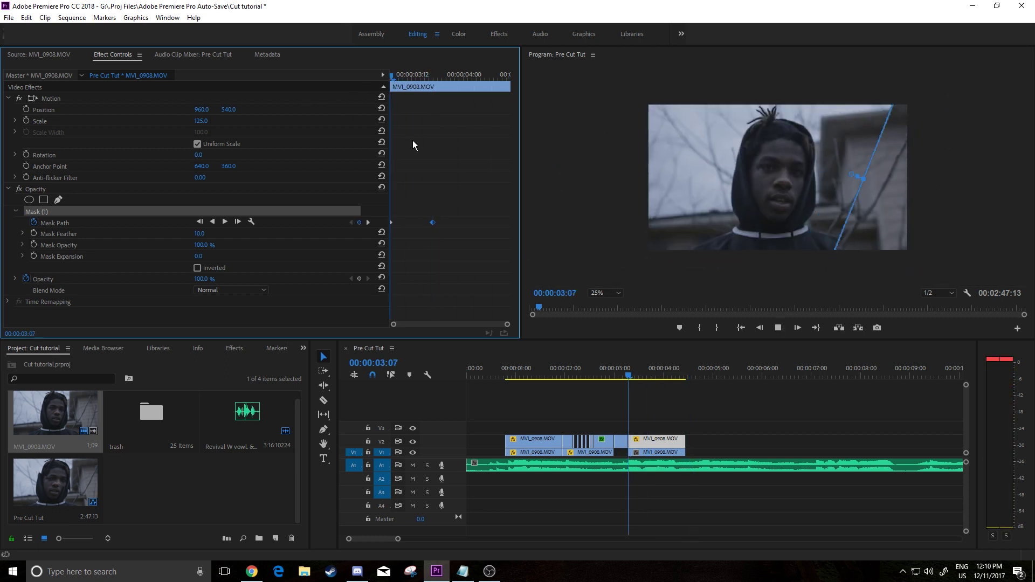
pyautogui.press('space')
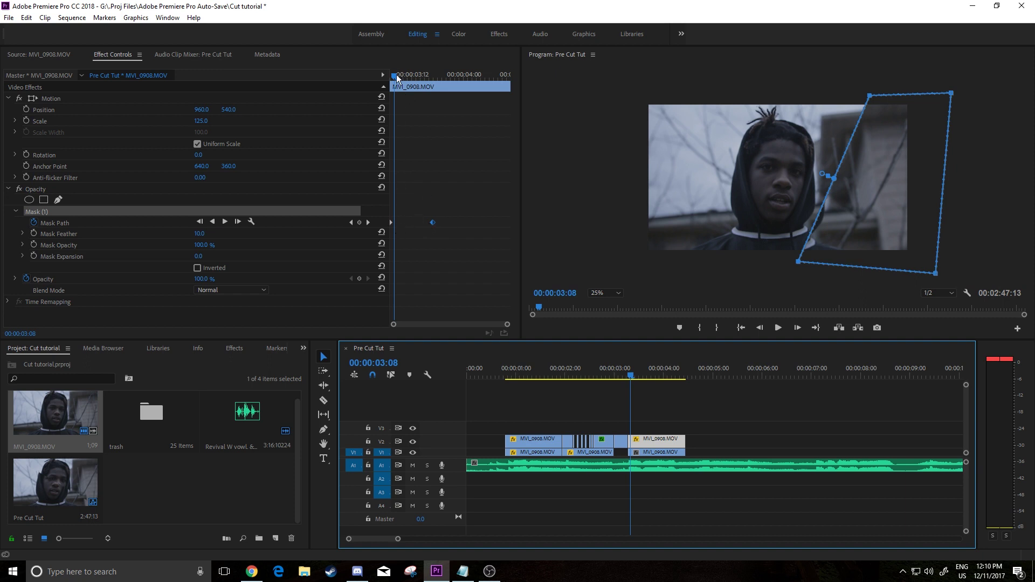
# At 00:00:03:07, move the mask's two left corners outward beyond the frame's right edge
pyautogui.moveTo(399, 75); pyautogui.dragTo(392, 80)
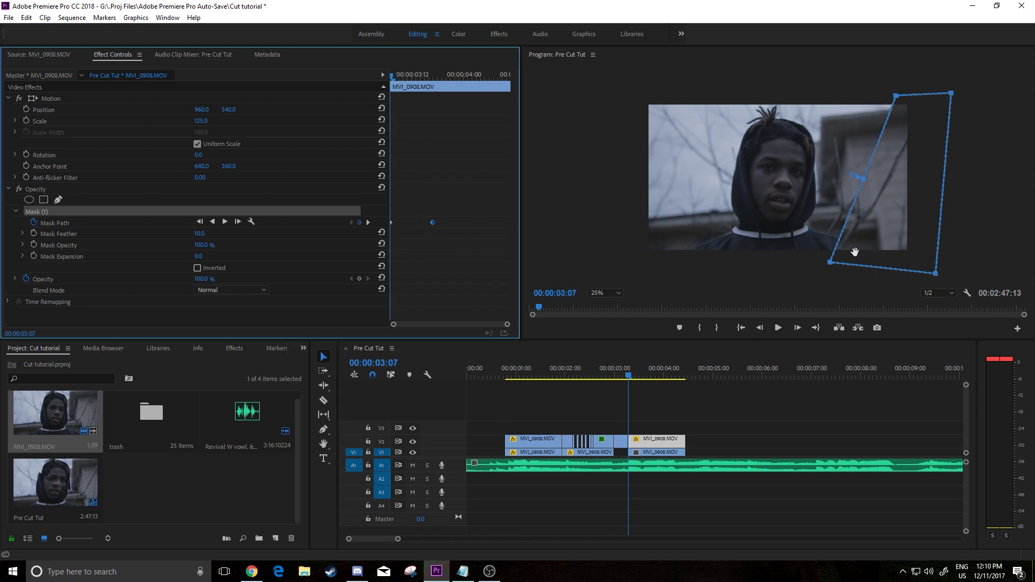
pyautogui.moveTo(832, 264); pyautogui.dragTo(918, 267)
pyautogui.moveTo(896, 100); pyautogui.dragTo(916, 97)
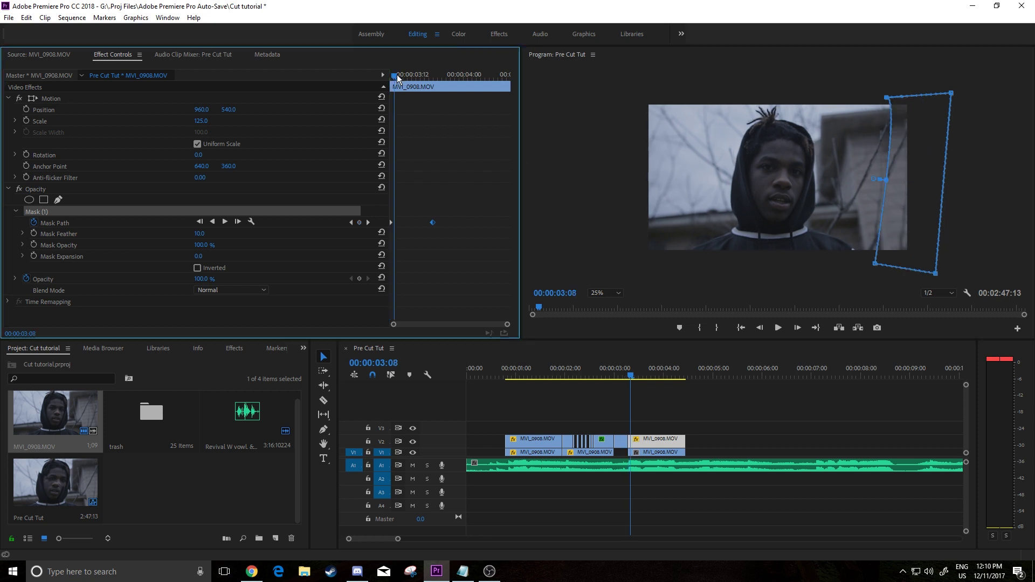
# Keyframe a more slanted diagonal mask at 00:00:03:09, shift that keyframe to 00:00:03:17 and move the full-frame keyframe toward the clip's end
pyautogui.click(401, 76)
pyautogui.moveTo(861, 99); pyautogui.dragTo(912, 89)
pyautogui.moveTo(835, 263); pyautogui.dragTo(761, 274)
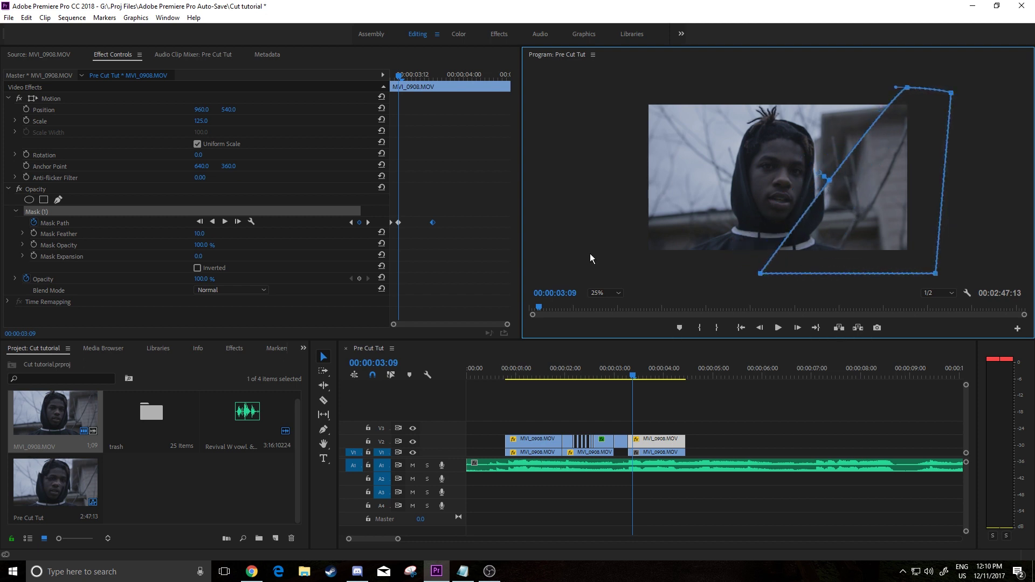
pyautogui.moveTo(432, 222); pyautogui.dragTo(472, 223)
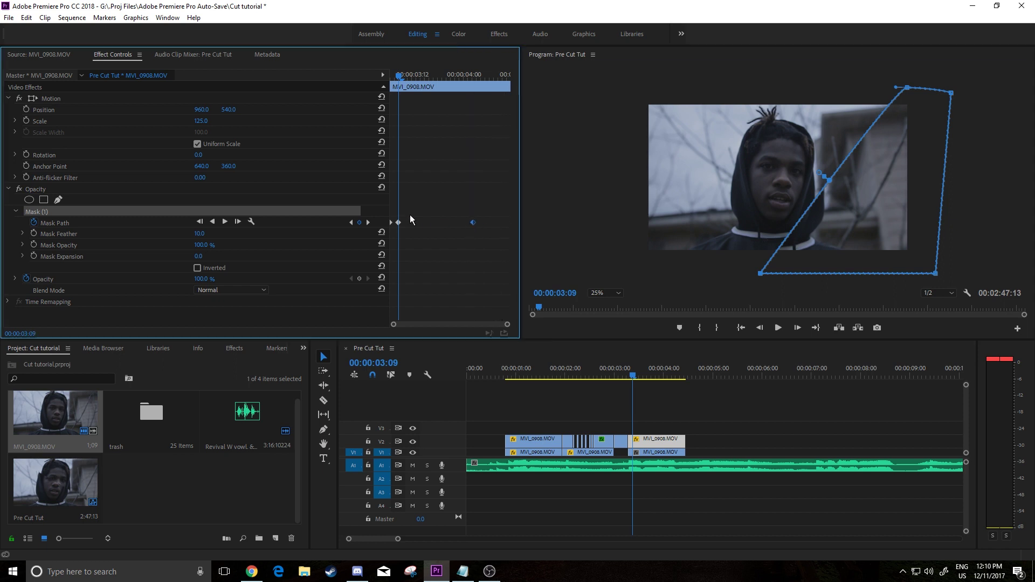
pyautogui.moveTo(398, 222); pyautogui.dragTo(432, 222)
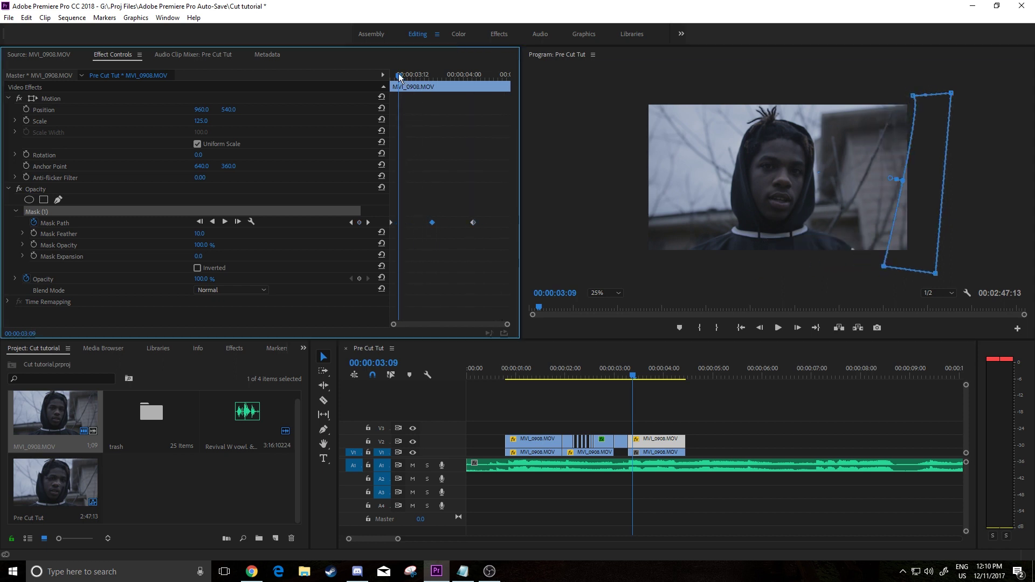
# Play back the mask reveal and the full edit, and park the playhead on the red tinted strip at 00:00:02:22
pyautogui.press('space')
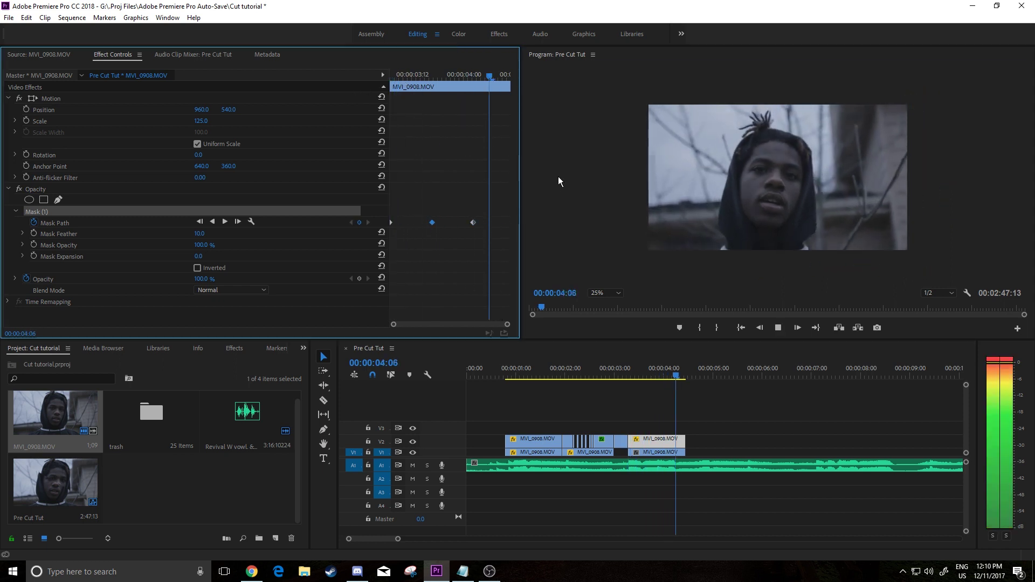
pyautogui.click(509, 358)
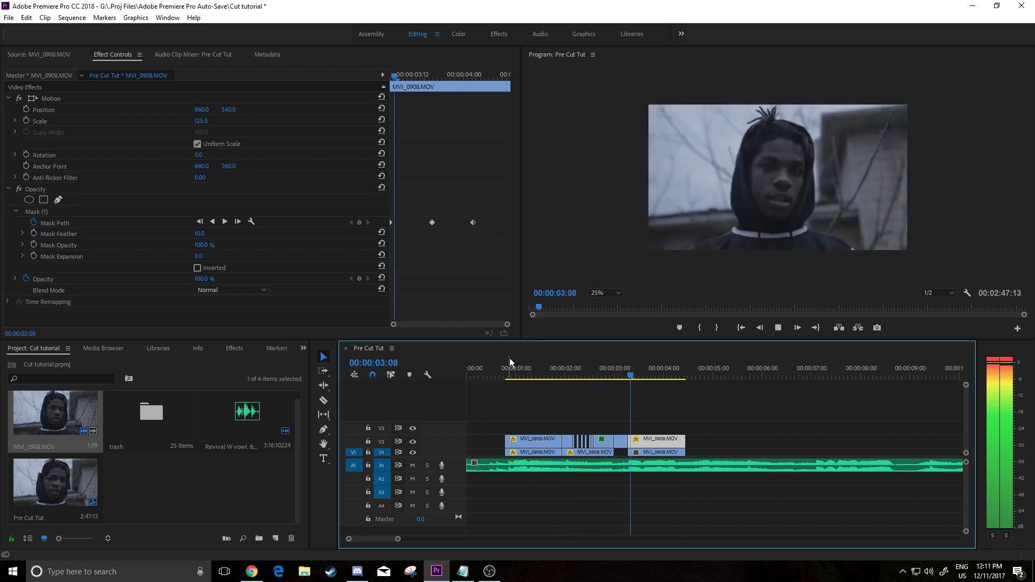
pyautogui.press('space')
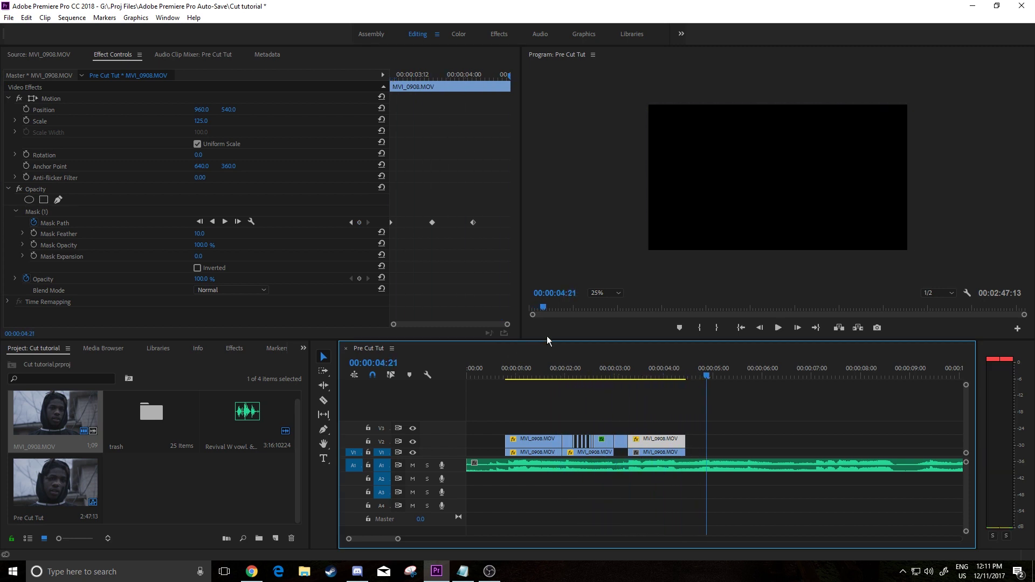
pyautogui.click(406, 76)
pyautogui.press('space')
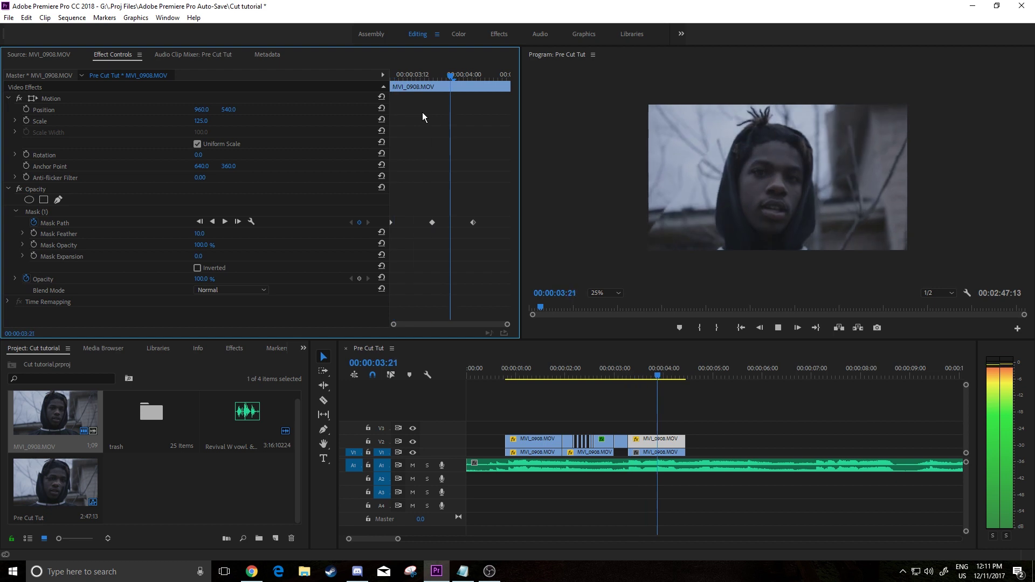
pyautogui.click(612, 377)
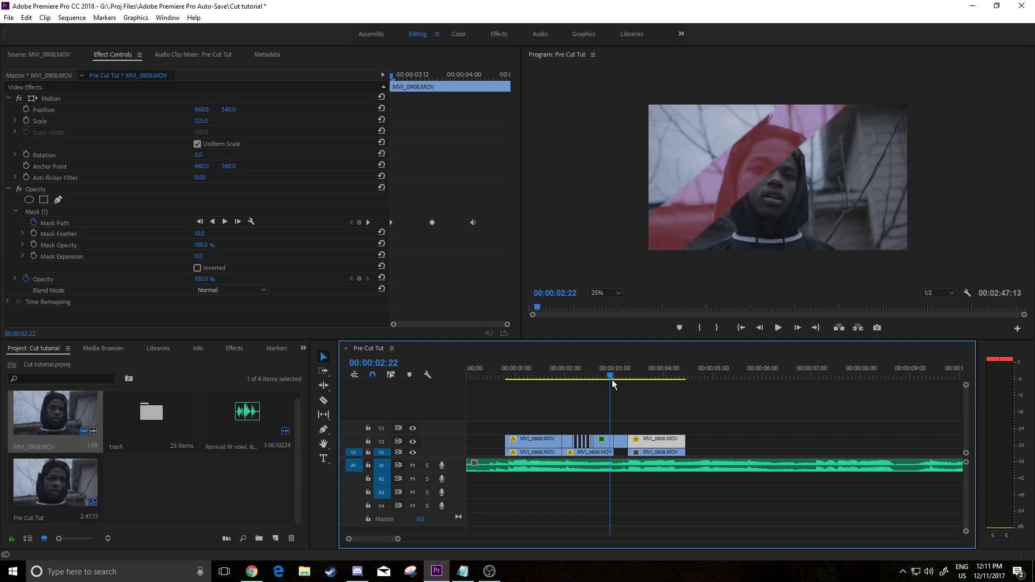
pyautogui.hotkey('alt', 'Tab')
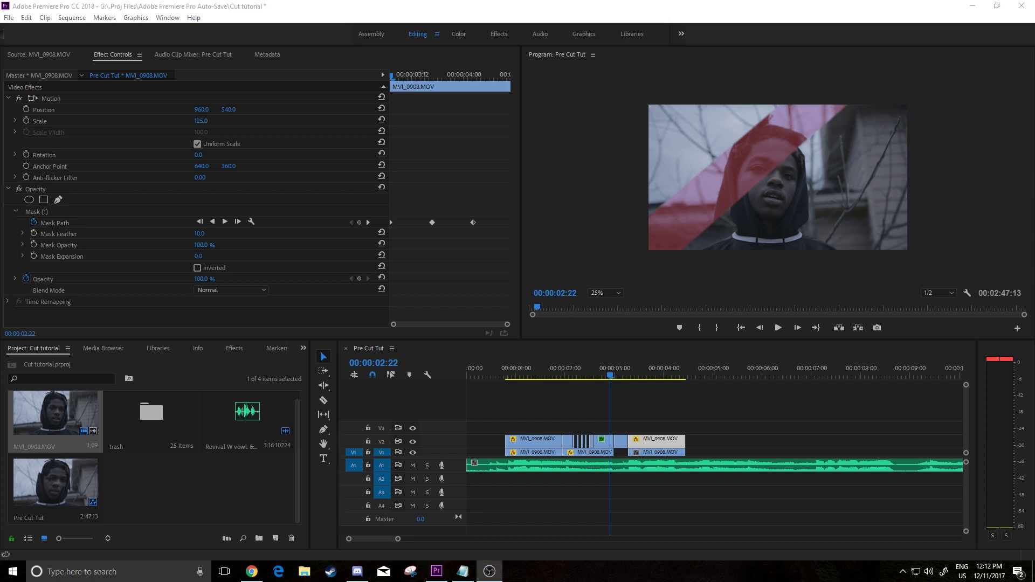